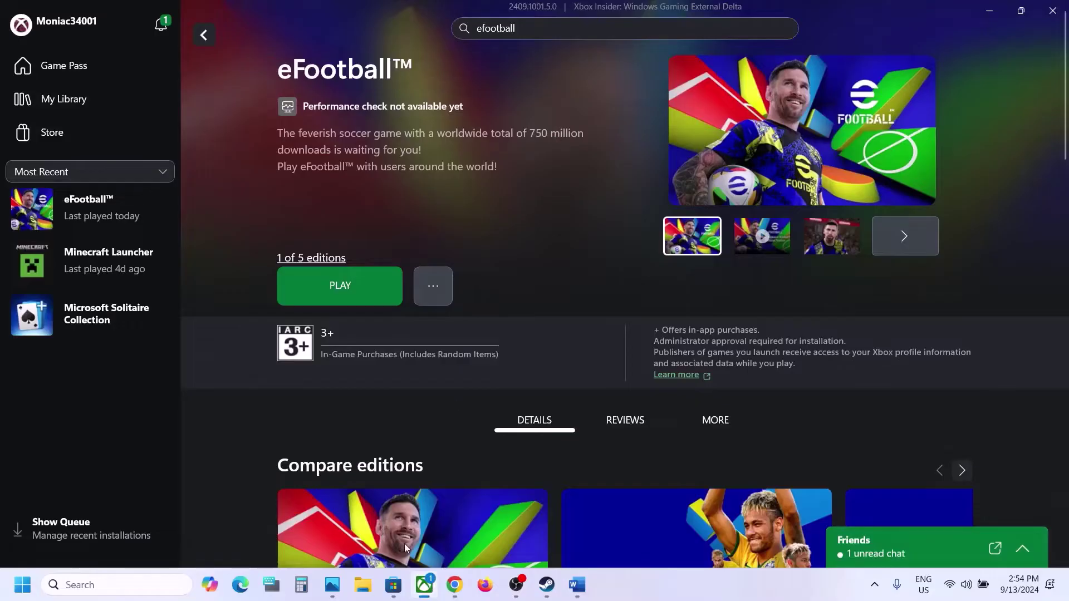
Switch to the Word notes, highlight the video link for Xbox App/Microsoft Store users, and view the linked video's listing in Chrome
{"action": "left_click", "coordinate": [394, 583]}
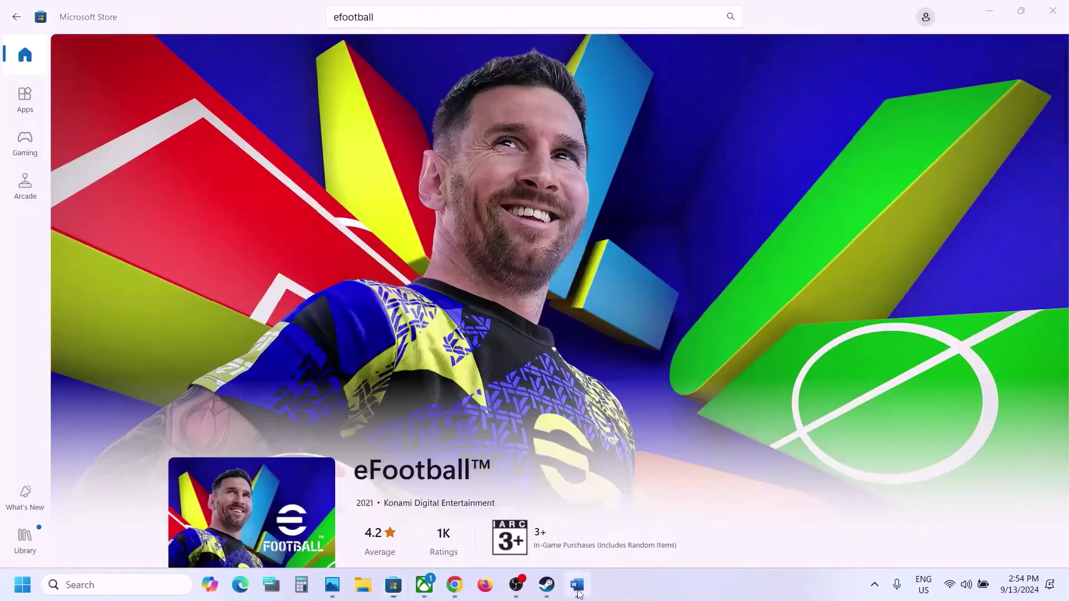
{"action": "left_click", "coordinate": [576, 582]}
{"action": "left_click_drag", "start_coordinate": [619, 297], "coordinate": [1002, 286]}
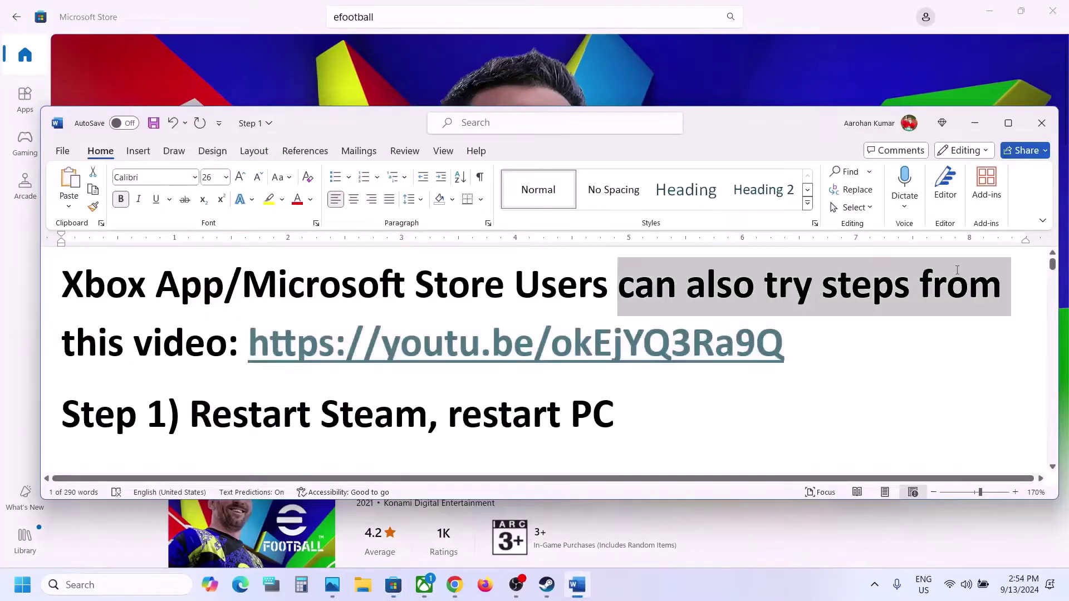
{"action": "double_click", "coordinate": [389, 380]}
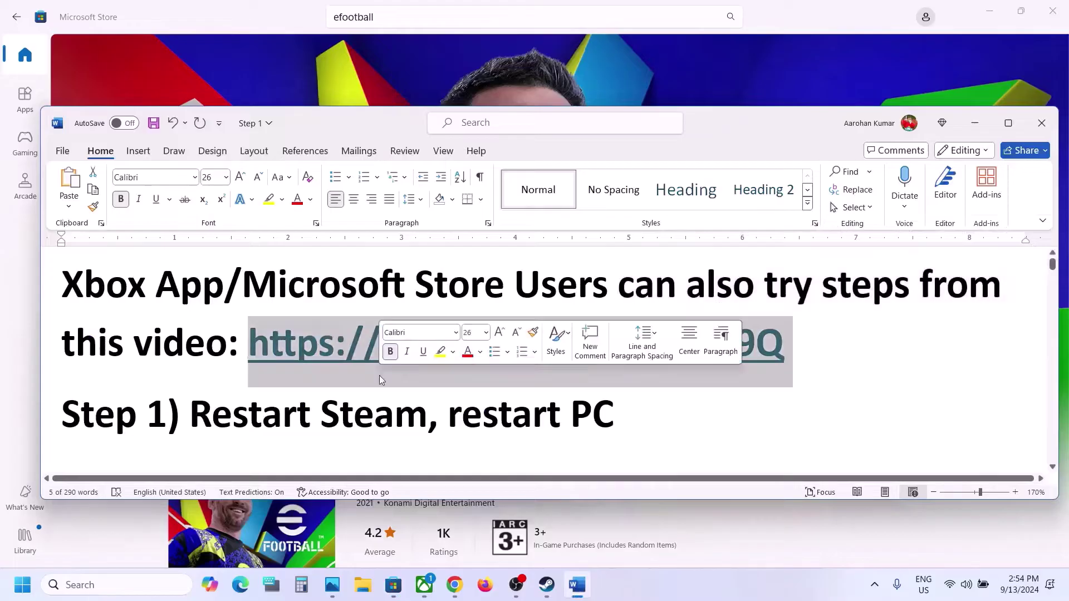
{"action": "left_click", "coordinate": [454, 584]}
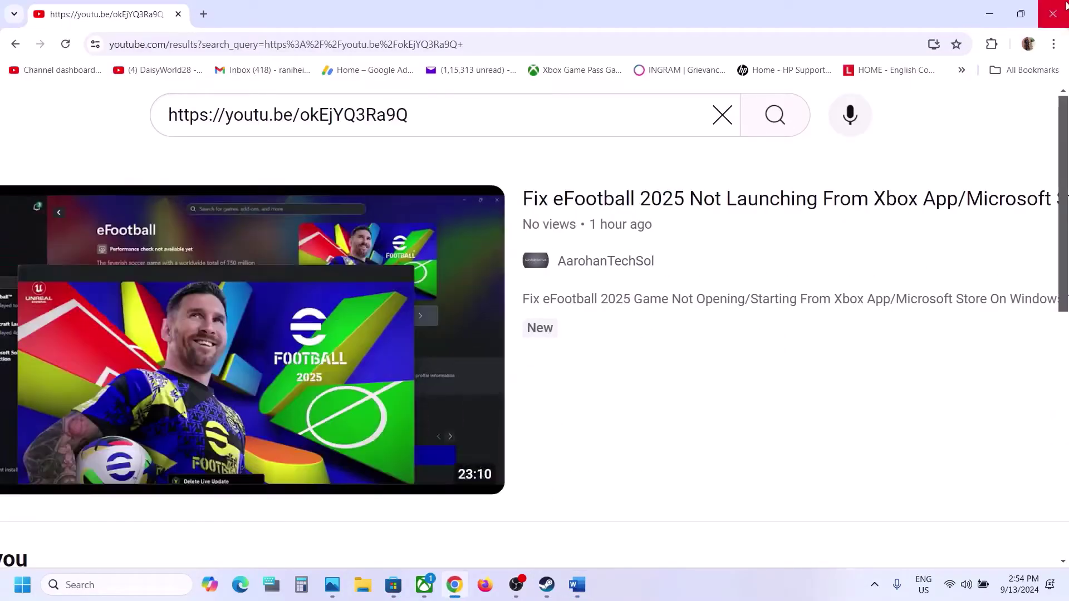
{"action": "key", "text": "alt+Tab"}
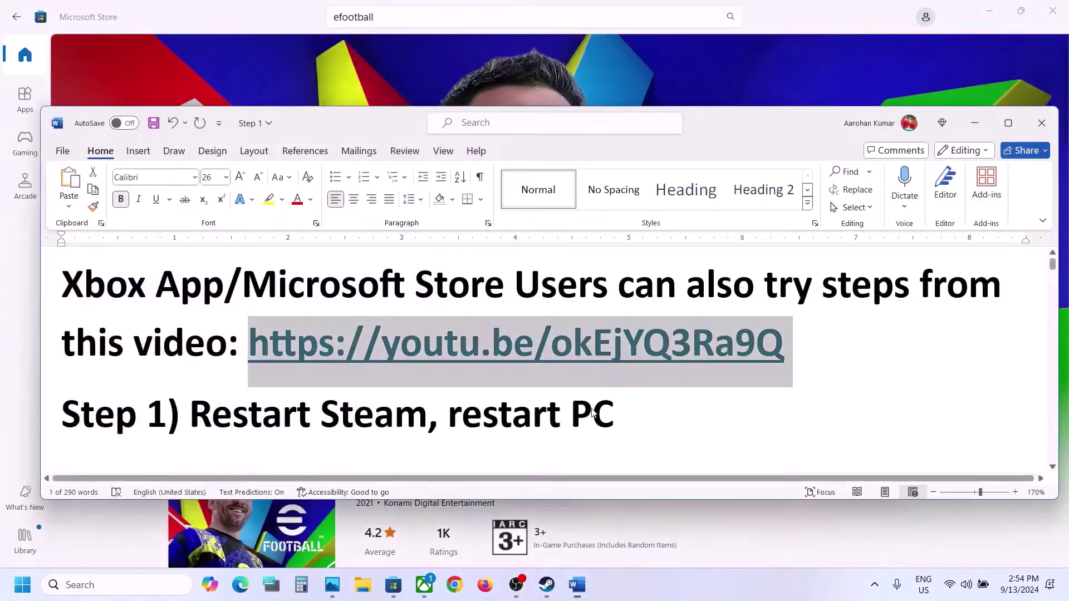
Read Step 1 in the notes and look up the Exit option in Steam's main menu without exiting
{"action": "scroll", "coordinate": [593, 401], "scroll_direction": "down", "scroll_amount": 1}
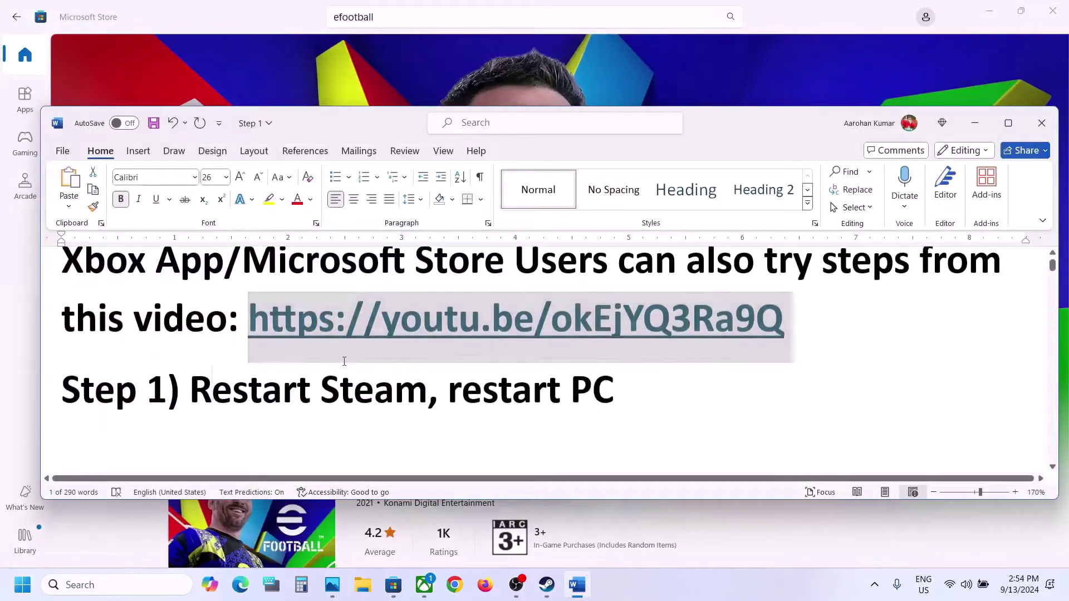
{"action": "left_click", "coordinate": [317, 393], "text": "shift"}
{"action": "left_click", "coordinate": [547, 585]}
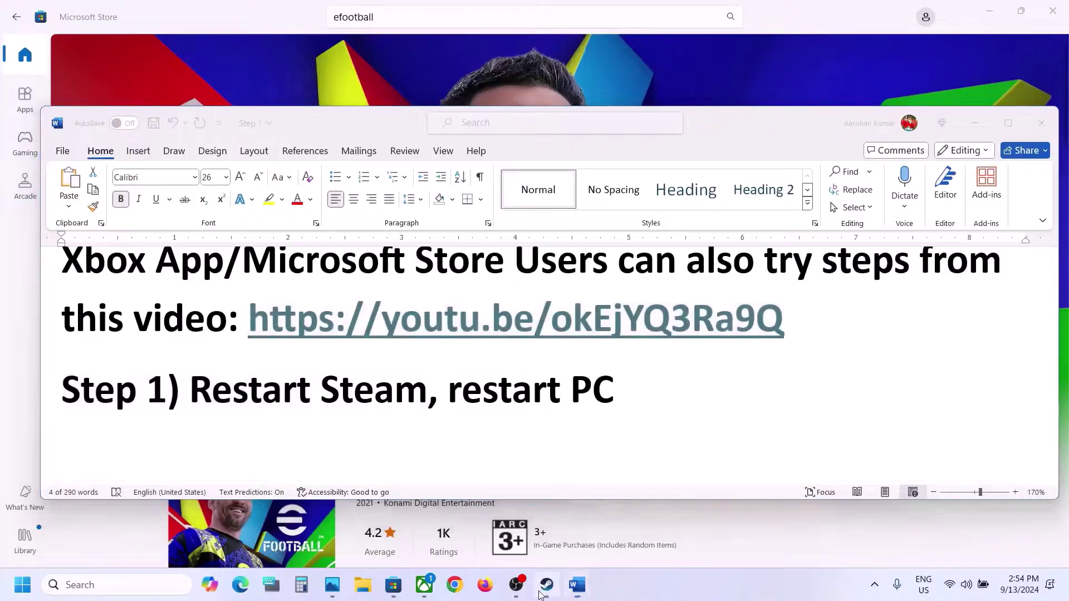
{"action": "left_click", "coordinate": [38, 14]}
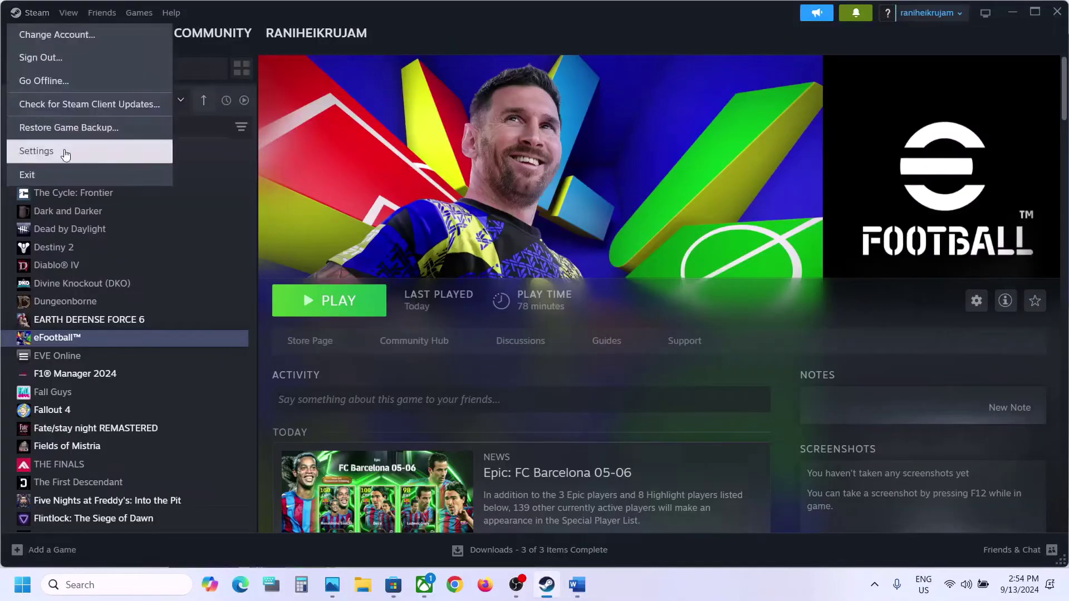
{"action": "left_click", "coordinate": [439, 18]}
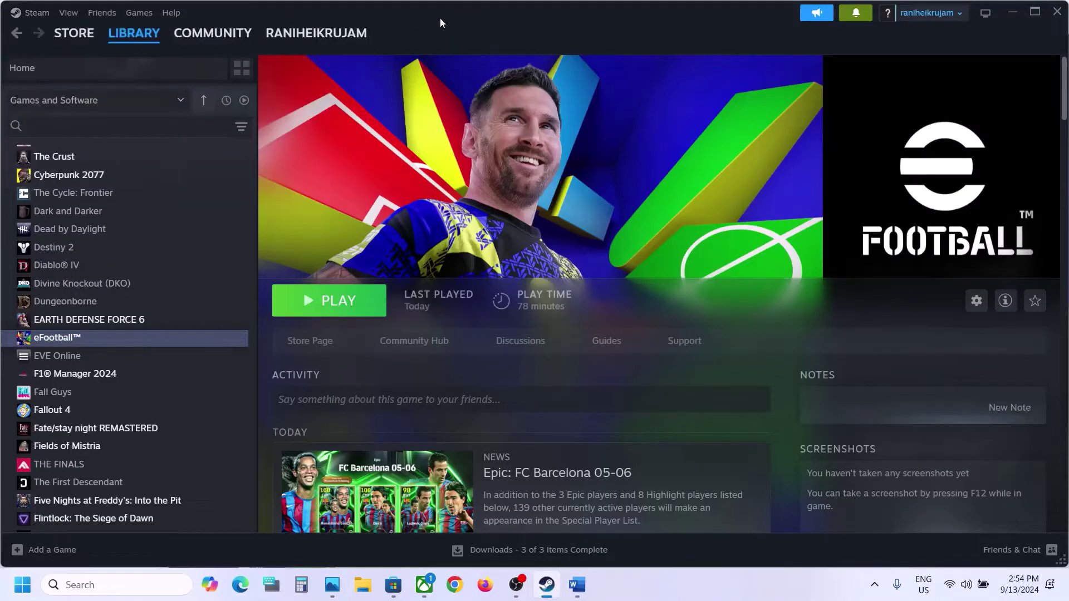
Return to the Word notes and view the Windows Restart option in the power choices without restarting the PC
{"action": "left_click", "coordinate": [576, 584]}
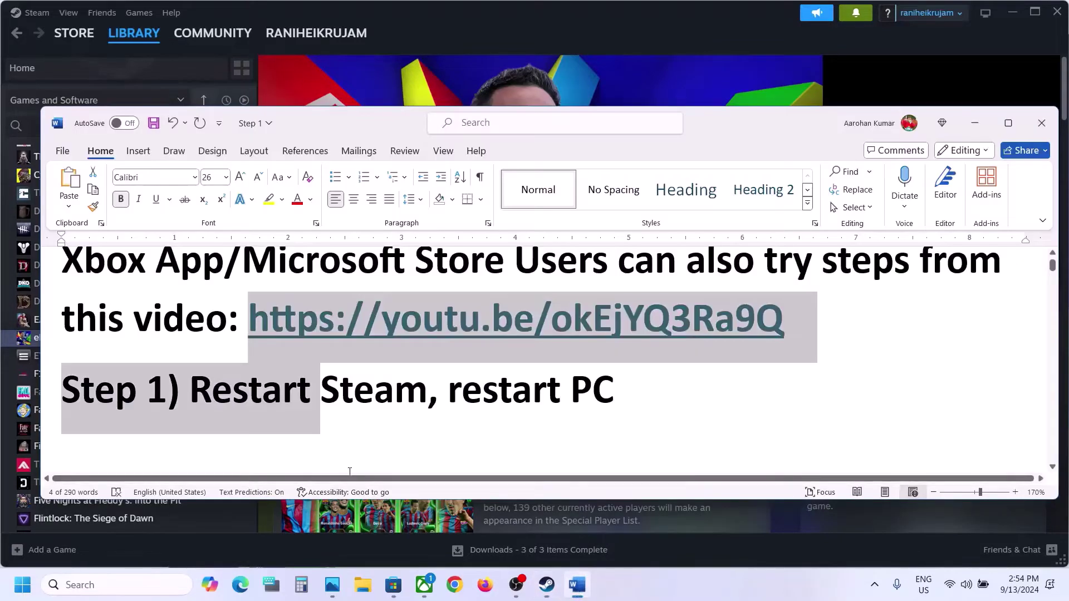
{"action": "left_click", "coordinate": [35, 593]}
{"action": "left_click", "coordinate": [405, 537]}
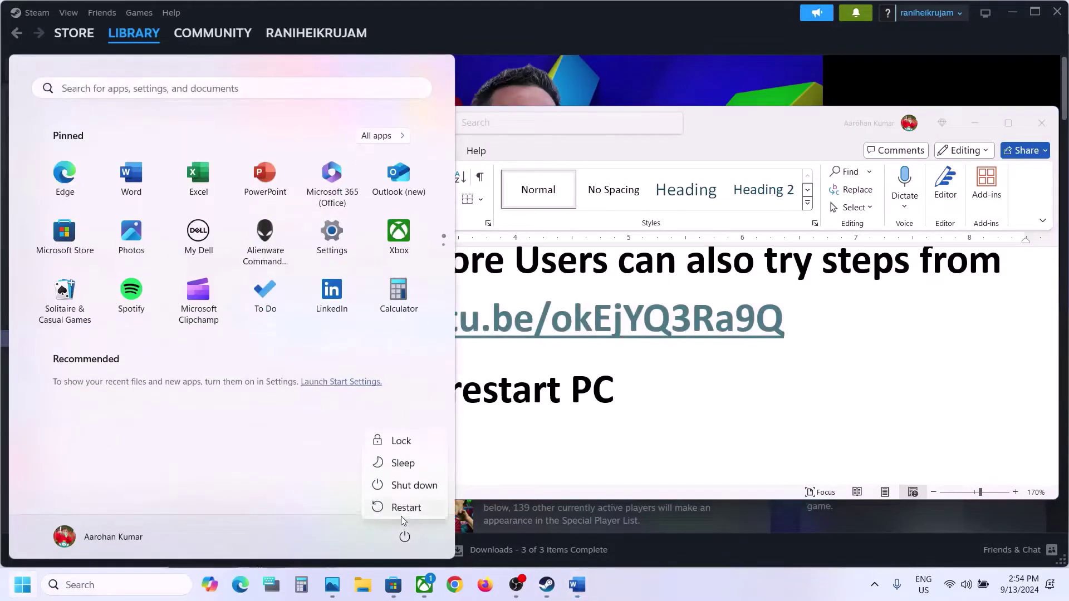
{"action": "left_click", "coordinate": [639, 389]}
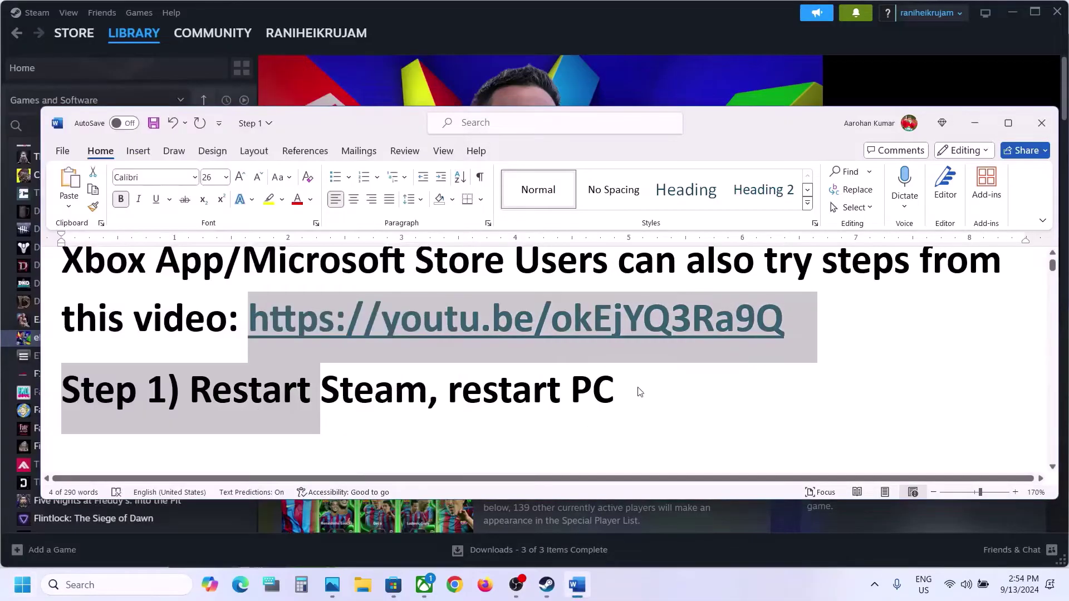
{"action": "left_click", "coordinate": [640, 389]}
Read Step 2 in the notes about renaming or deleting the konami folder, highlight the progress-loss warning, and minimize the document
{"action": "scroll", "coordinate": [639, 389], "scroll_direction": "down", "scroll_amount": 2}
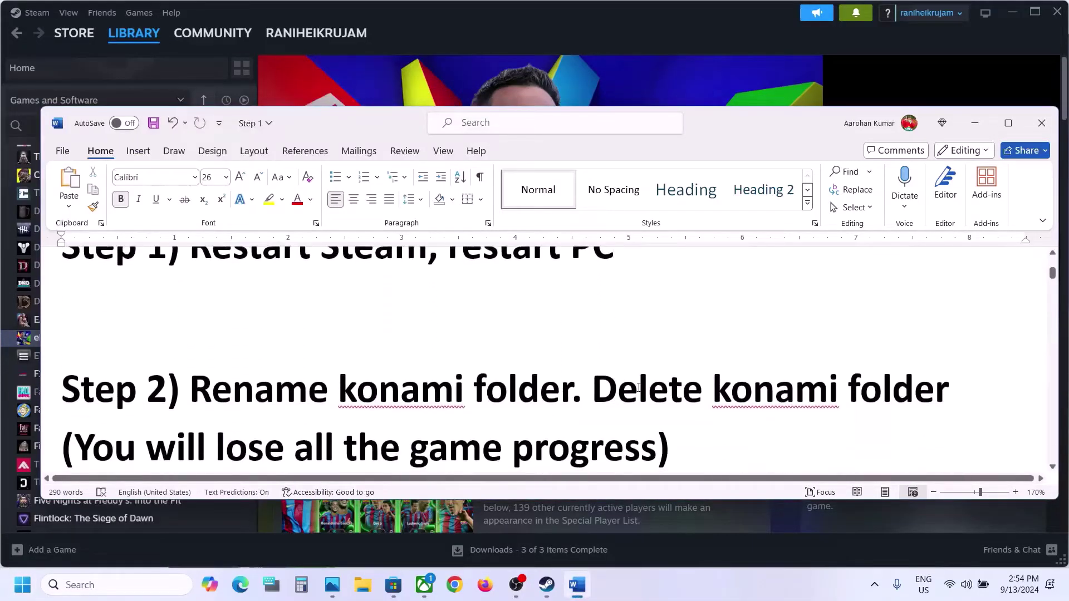
{"action": "double_click", "coordinate": [368, 385]}
{"action": "left_click_drag", "start_coordinate": [350, 378], "coordinate": [573, 384]}
{"action": "left_click", "coordinate": [588, 386]}
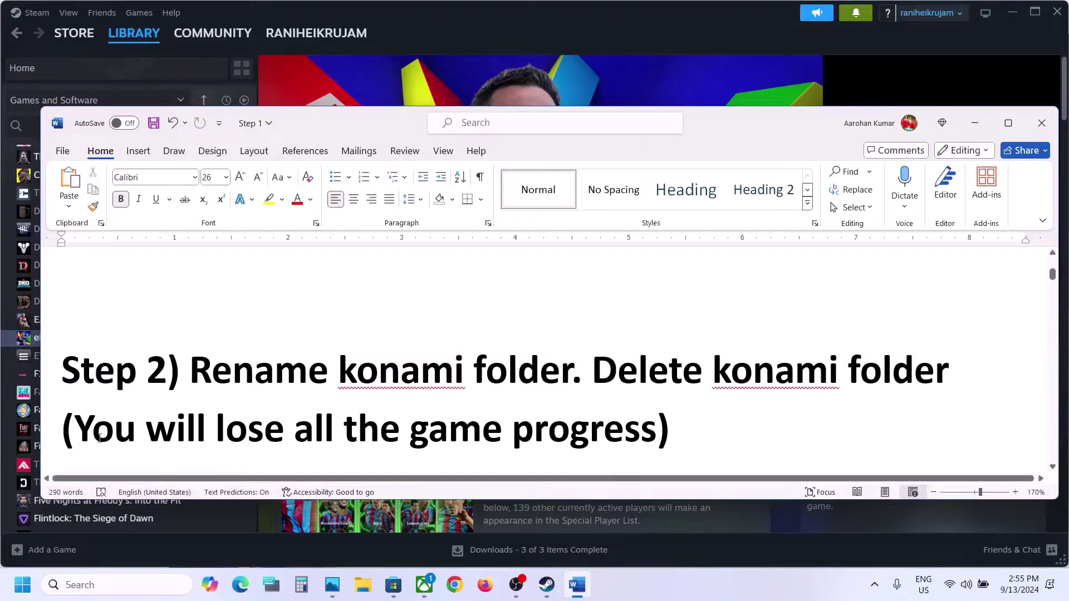
{"action": "left_click_drag", "start_coordinate": [89, 435], "coordinate": [532, 447]}
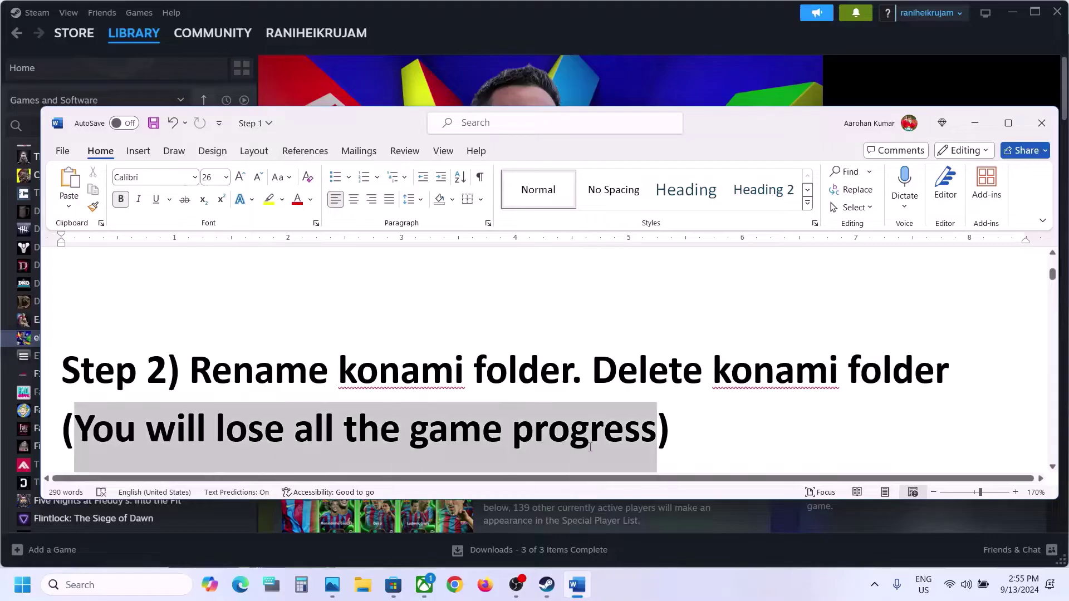
{"action": "left_click", "coordinate": [399, 446]}
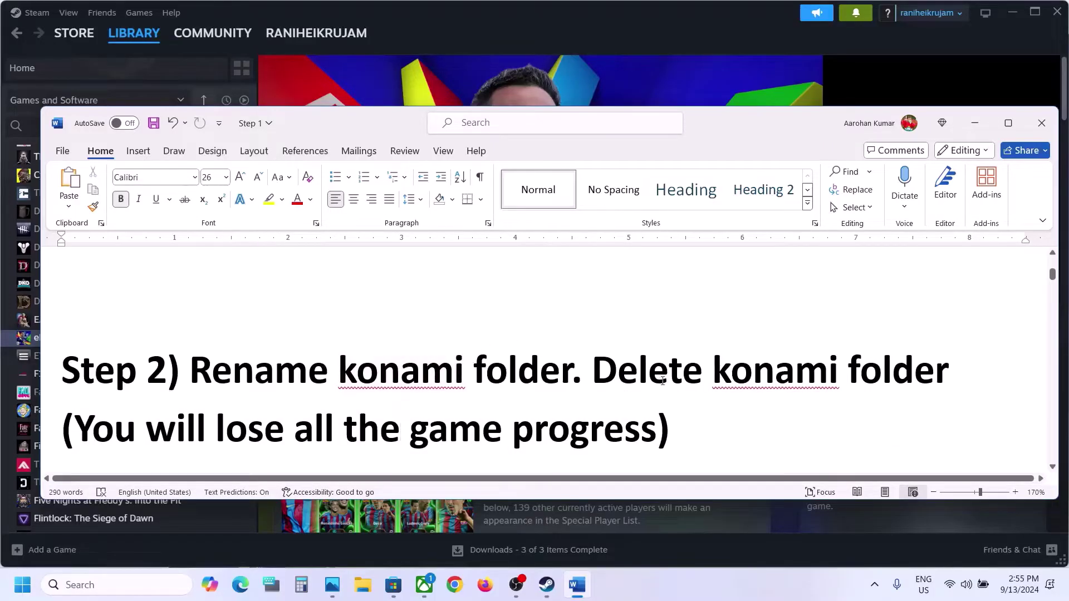
{"action": "left_click", "coordinate": [988, 116]}
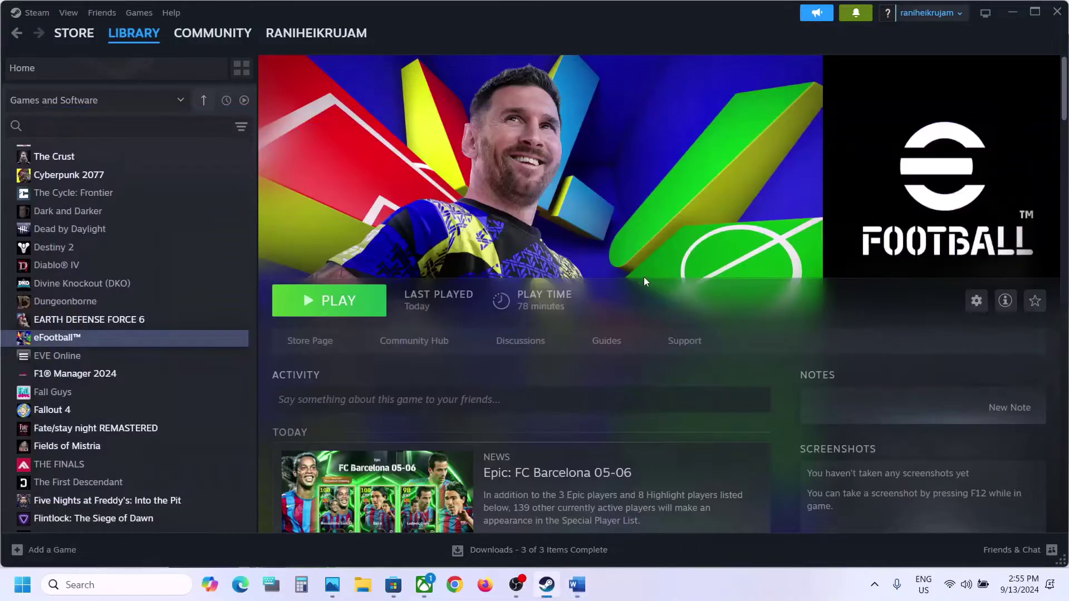
Open the Documents folder in File Explorer, locate the KONAMI folder, and copy it
{"action": "left_click", "coordinate": [362, 585]}
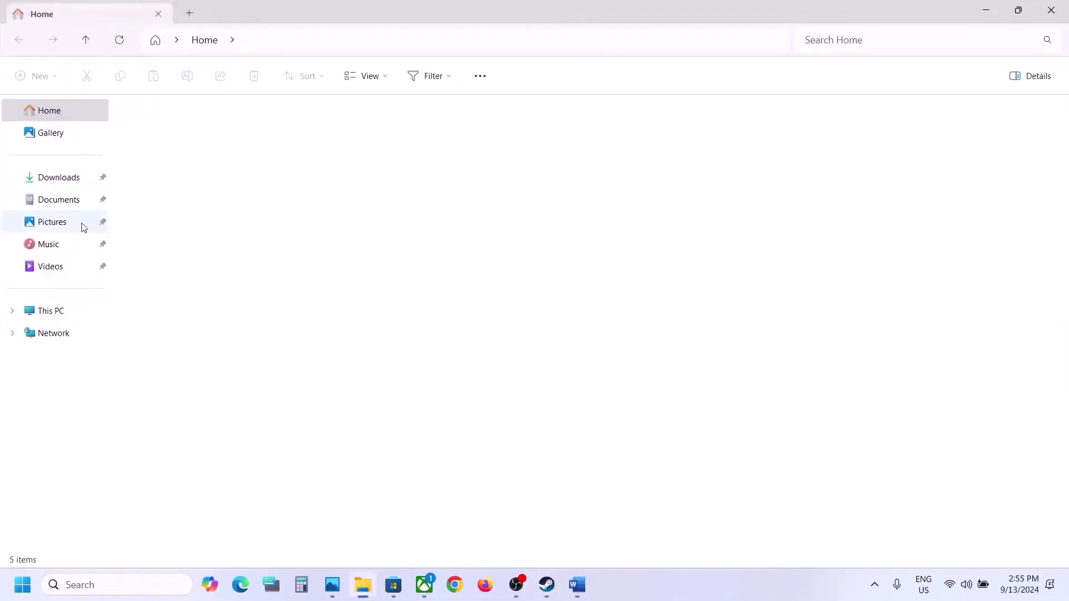
{"action": "left_click", "coordinate": [57, 202]}
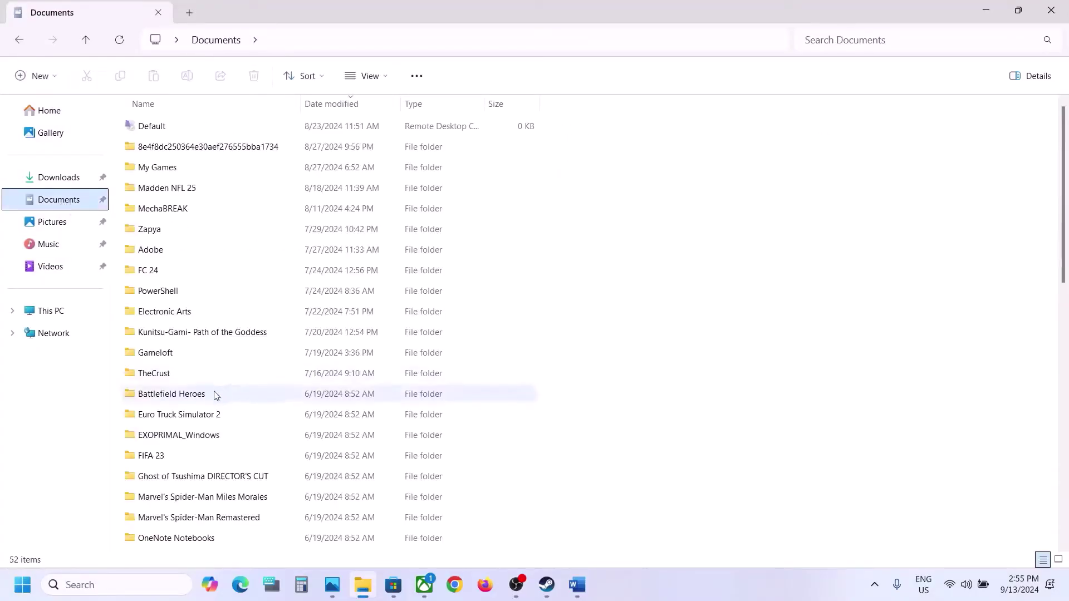
{"action": "left_click", "coordinate": [216, 395]}
{"action": "key", "text": "k"}
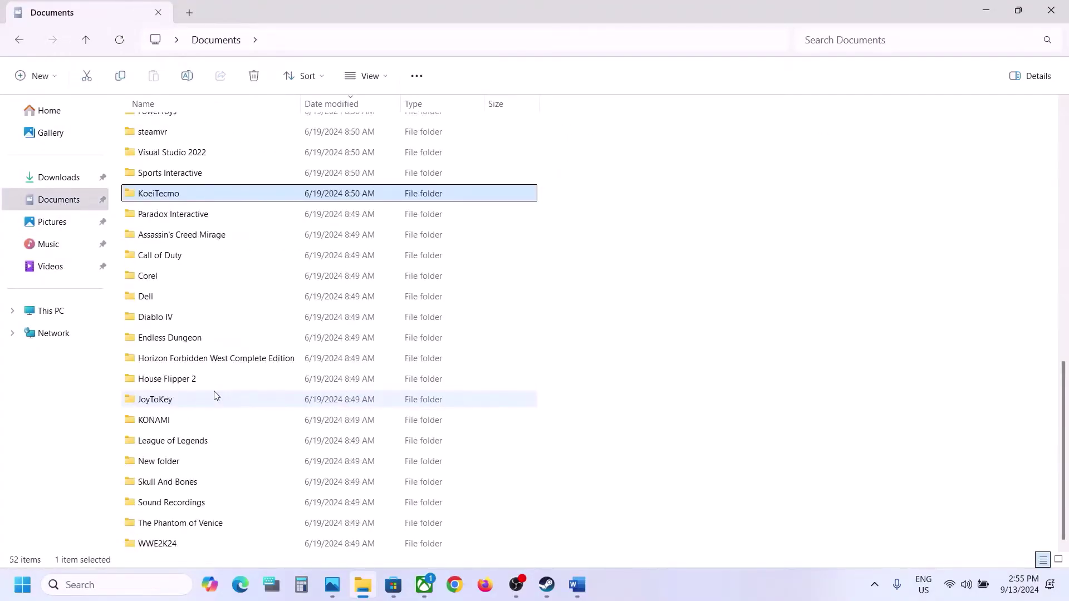
{"action": "left_click", "coordinate": [159, 423]}
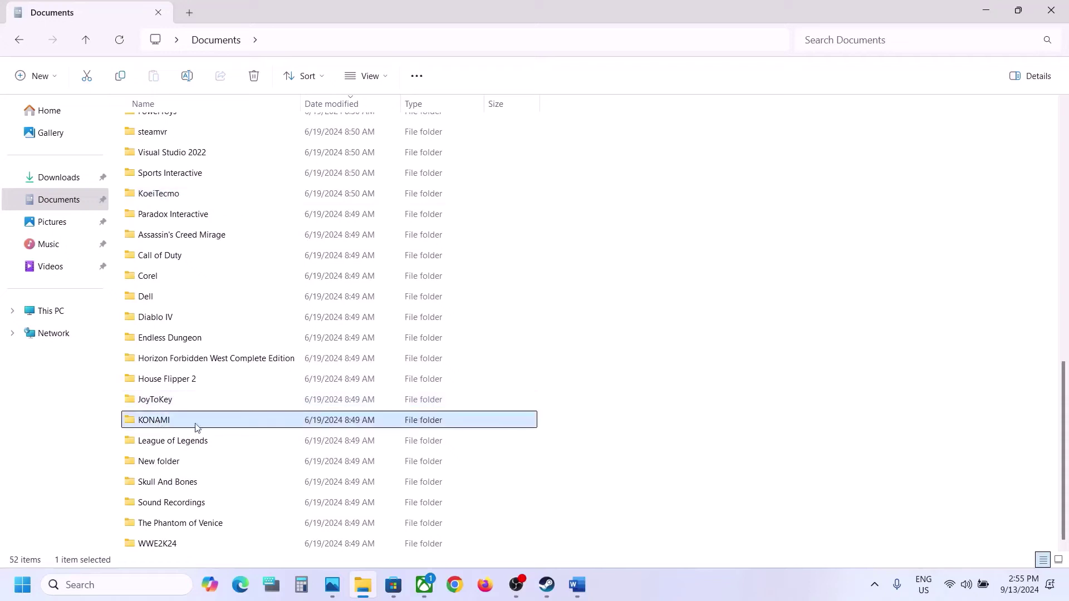
{"action": "right_click", "coordinate": [192, 422]}
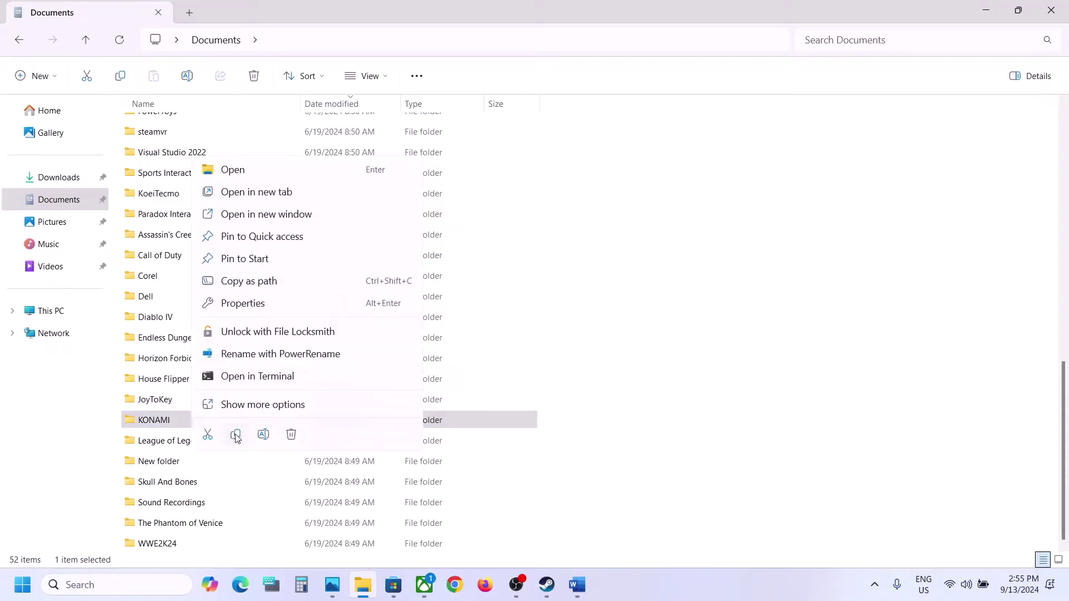
{"action": "left_click", "coordinate": [236, 436]}
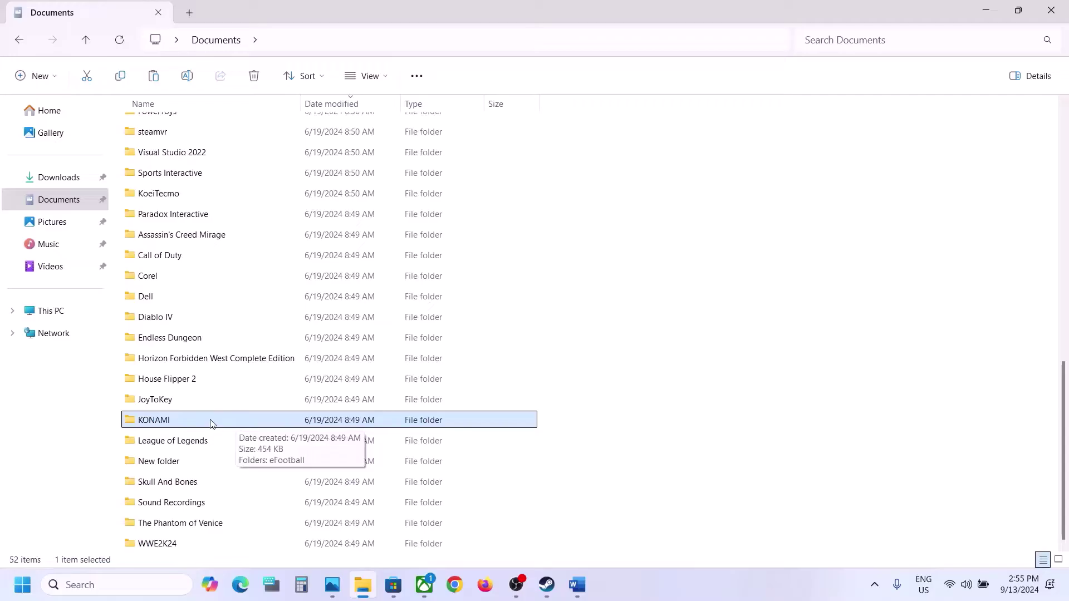
Rename the KONAMI folder in Documents to KONAMI.old and briefly view the eFootball page in Steam
{"action": "right_click", "coordinate": [210, 422]}
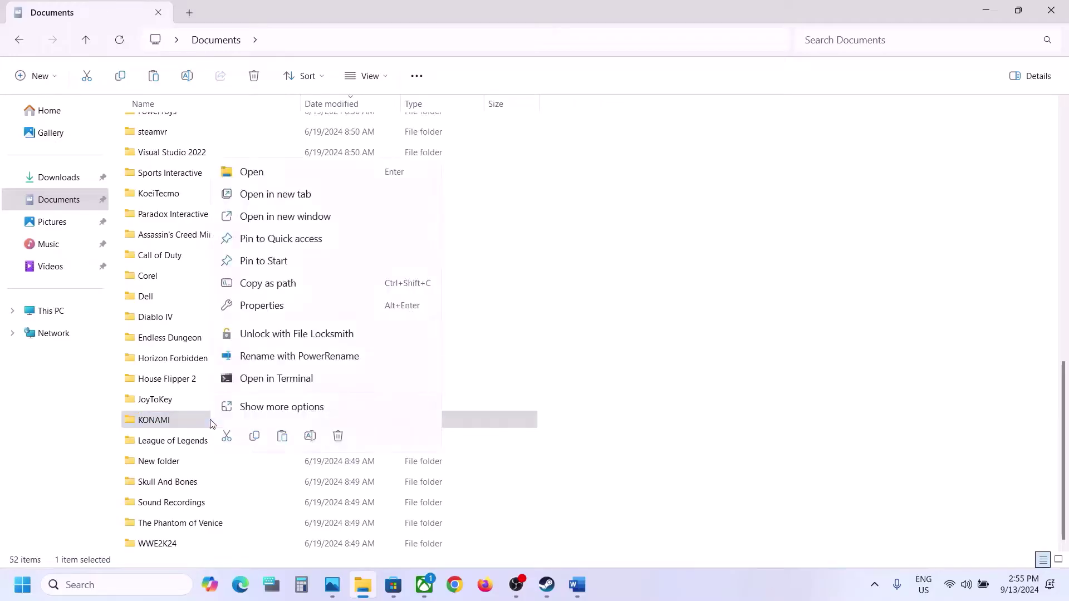
{"action": "left_click", "coordinate": [310, 438]}
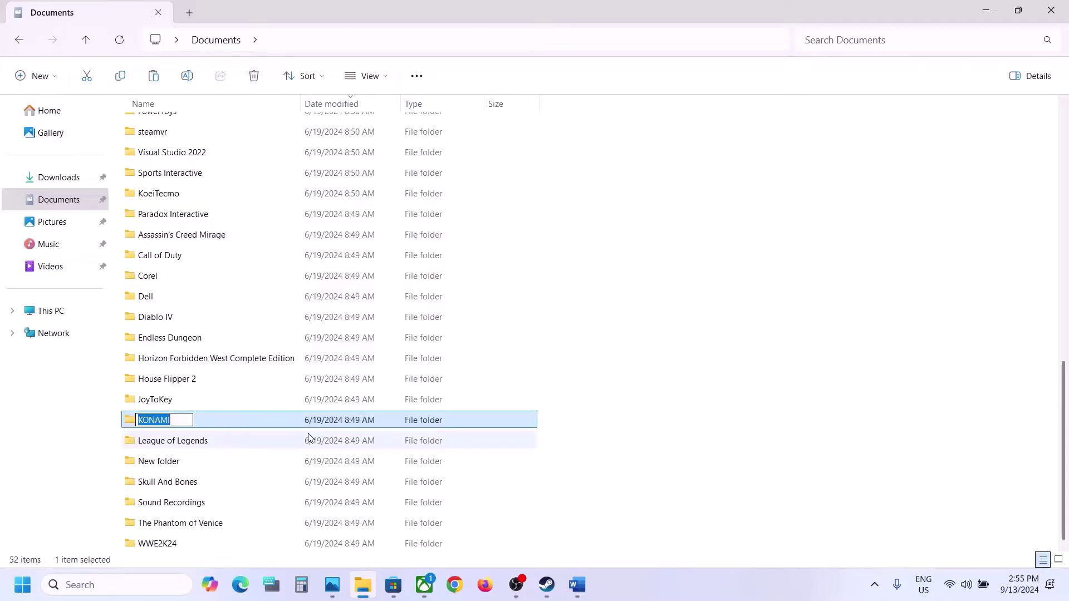
{"action": "left_click", "coordinate": [175, 421]}
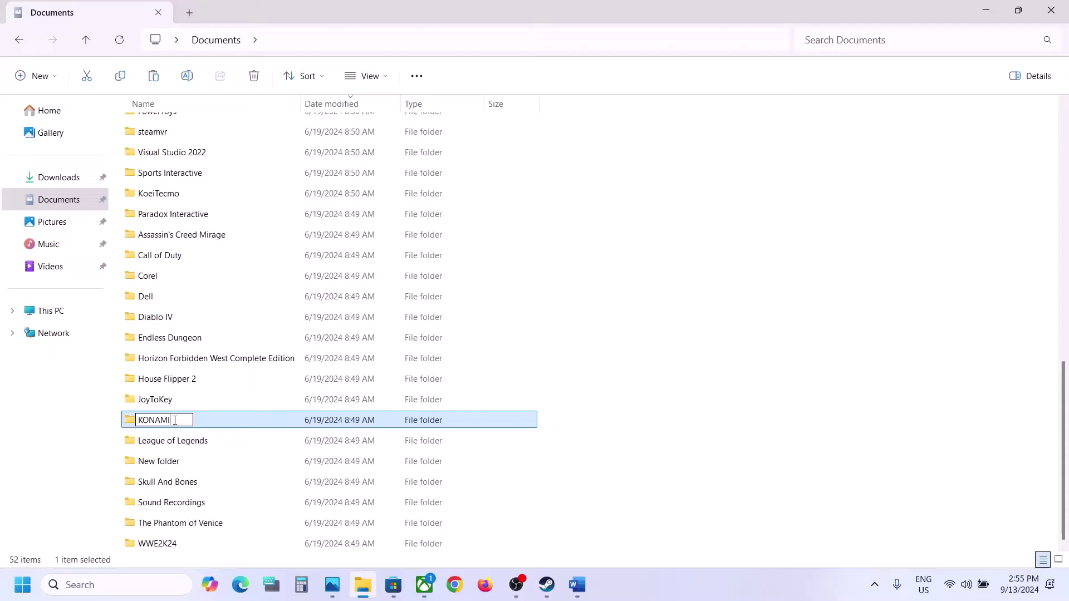
{"action": "type", "text": ".old"}
{"action": "key", "text": "Return"}
{"action": "left_click", "coordinate": [546, 591]}
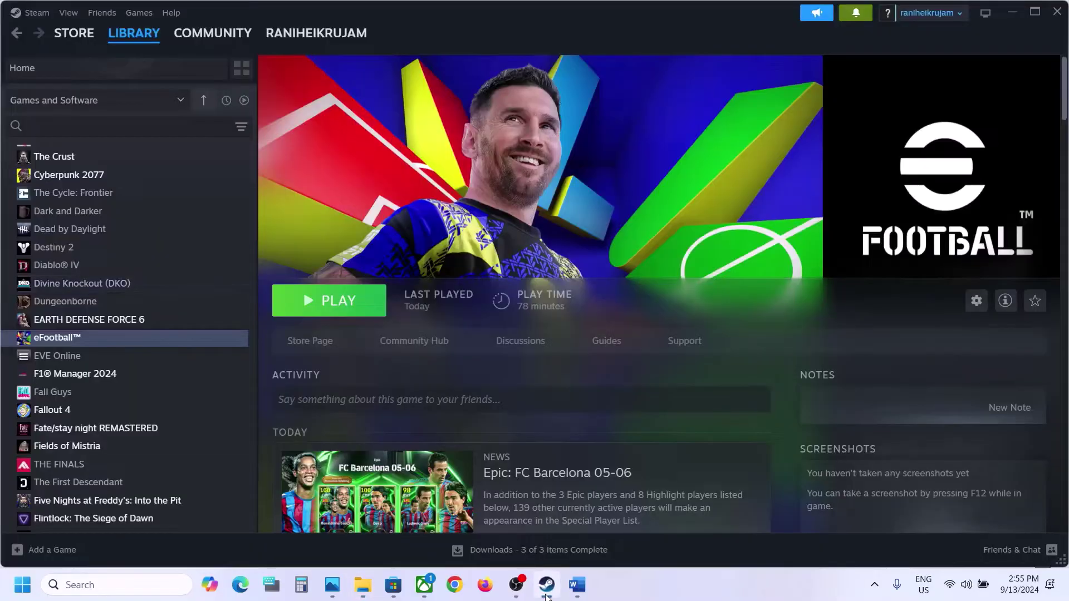
{"action": "left_click", "coordinate": [546, 592]}
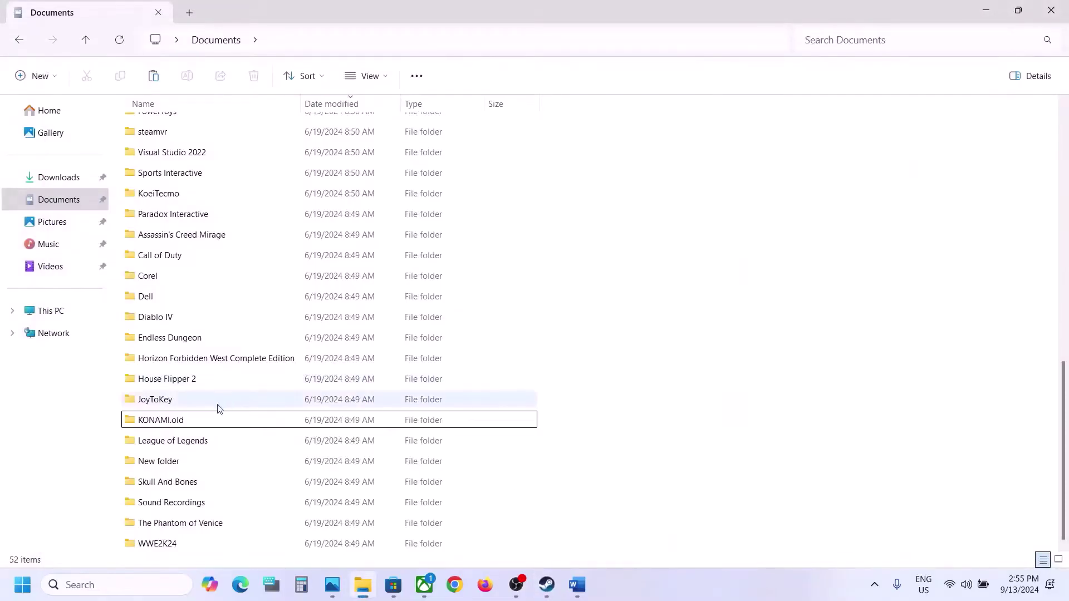
Delete the KONAMI.old folder from Documents
{"action": "right_click", "coordinate": [191, 428]}
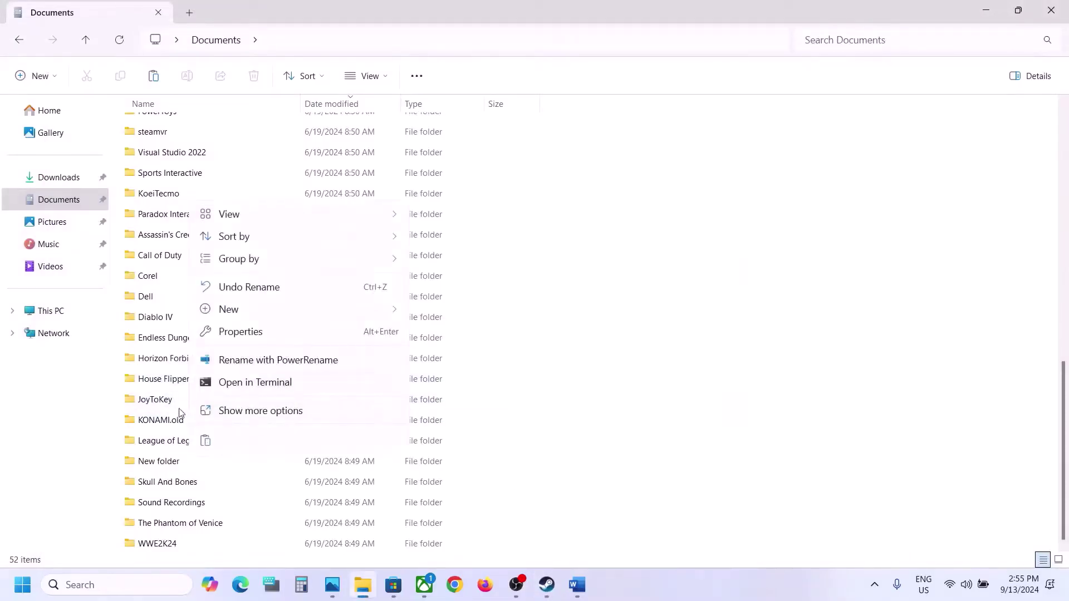
{"action": "left_click", "coordinate": [168, 422]}
{"action": "right_click", "coordinate": [168, 421]}
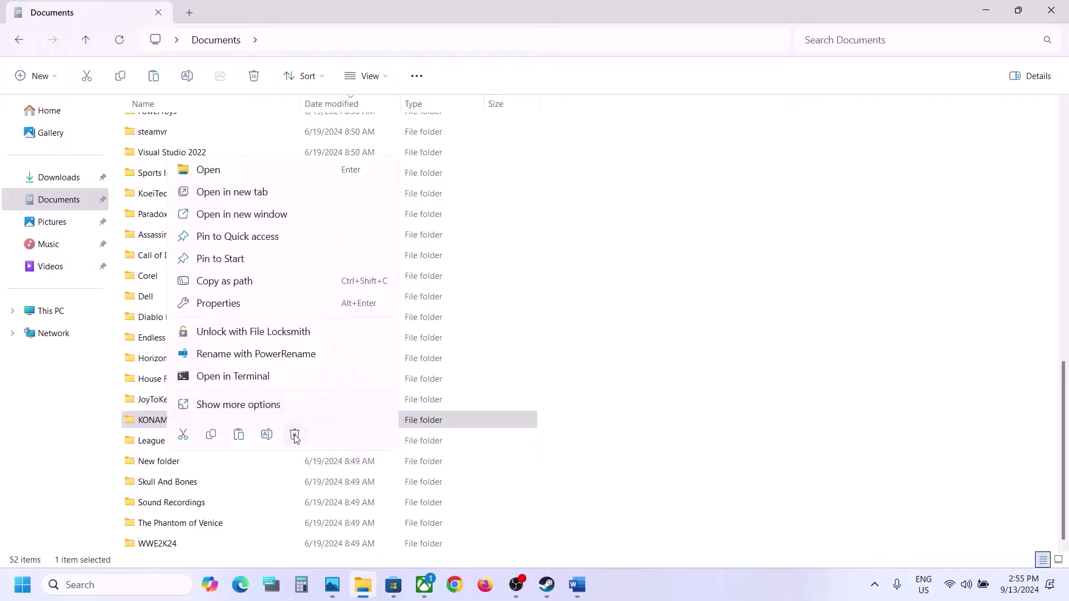
{"action": "left_click", "coordinate": [295, 434]}
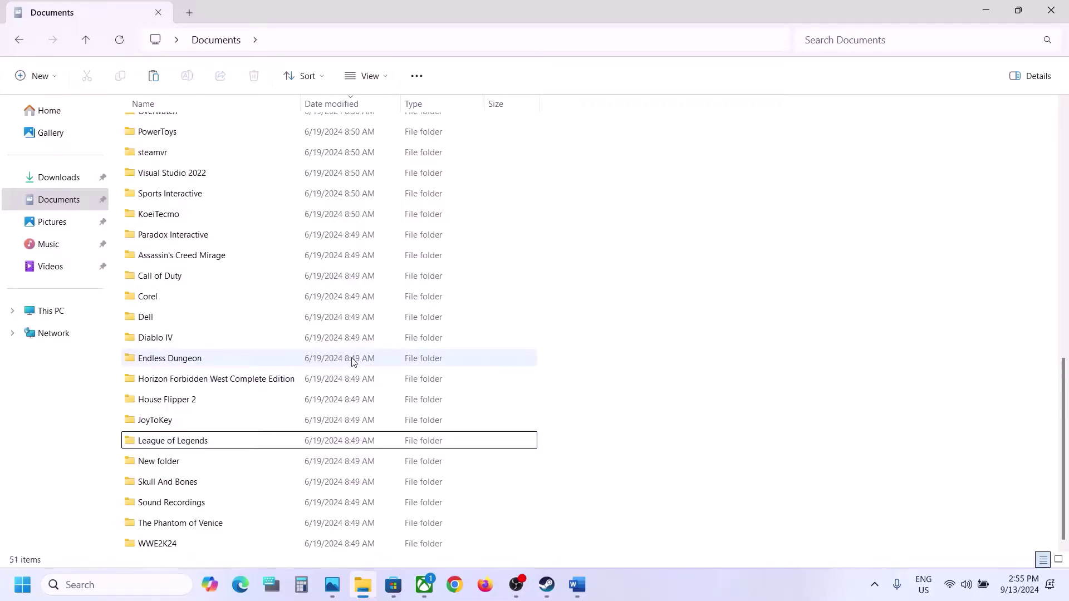
Switch to the Word notes, read Step 3, and highlight the path C:\ProgramData\KONAMI\
{"action": "left_click", "coordinate": [577, 584]}
{"action": "scroll", "coordinate": [369, 386], "scroll_direction": "down", "scroll_amount": 3}
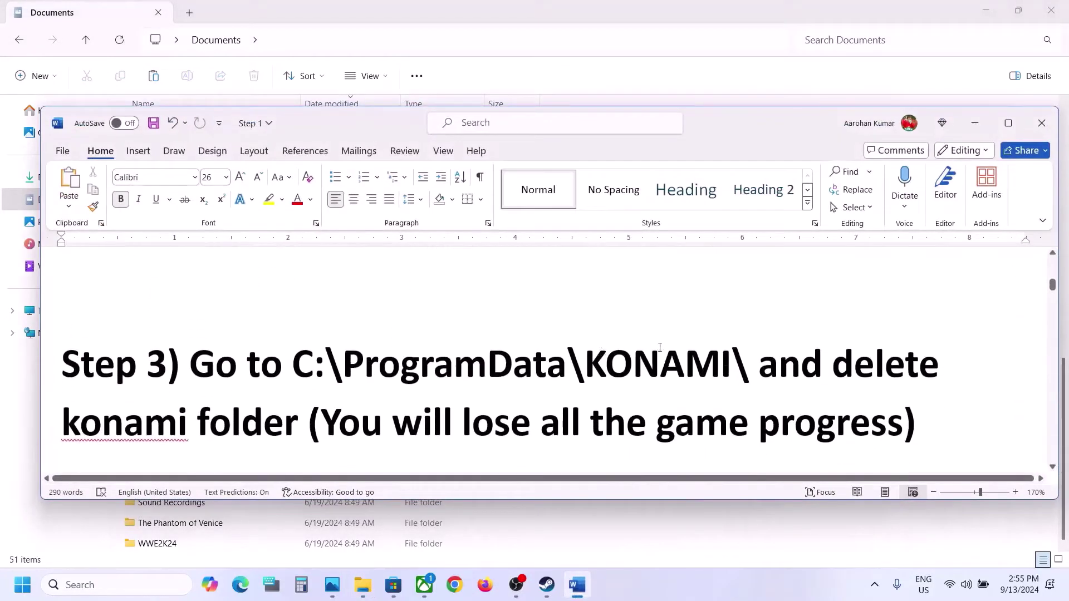
{"action": "left_click_drag", "start_coordinate": [741, 366], "coordinate": [293, 366]}
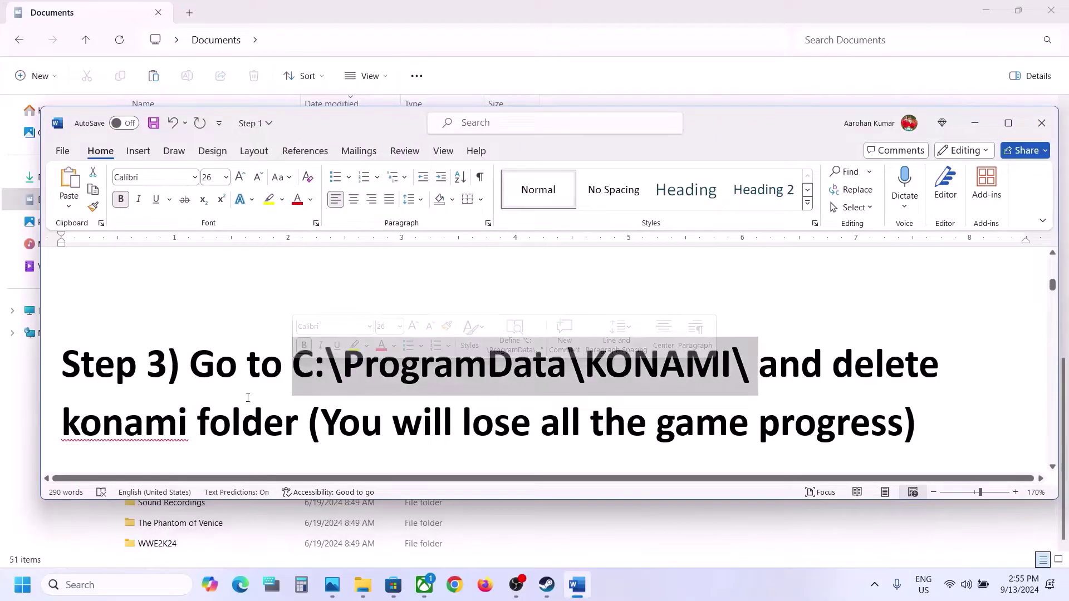
Switch to File Explorer, open the C: drive, locate the ProgramData folder, and check the display option for hidden items
{"action": "left_click", "coordinate": [543, 24]}
{"action": "left_click", "coordinate": [67, 310]}
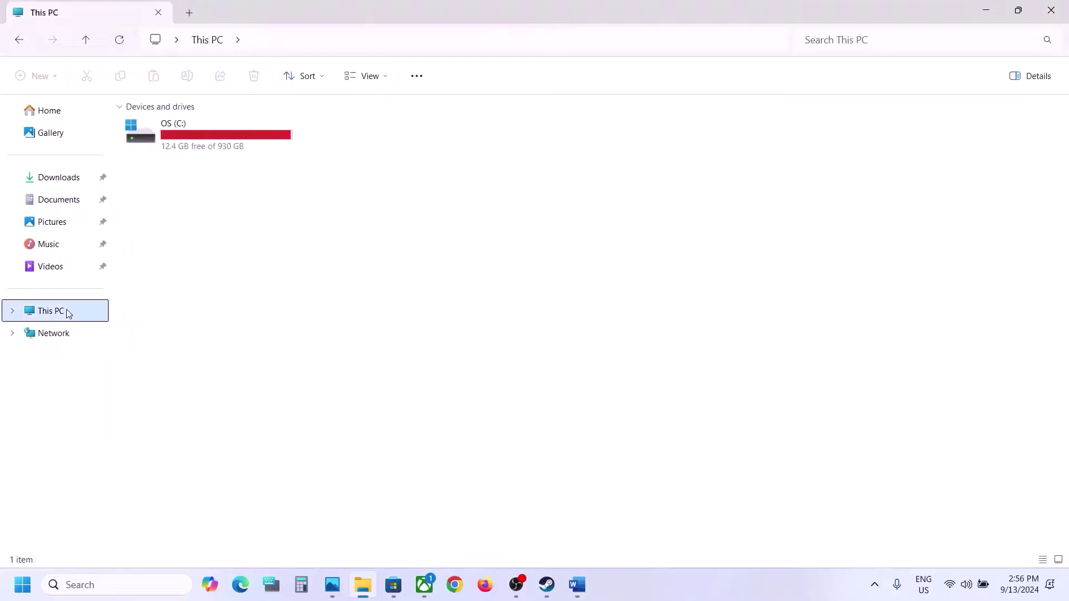
{"action": "double_click", "coordinate": [228, 147]}
{"action": "scroll", "coordinate": [229, 368], "scroll_direction": "down", "scroll_amount": 1}
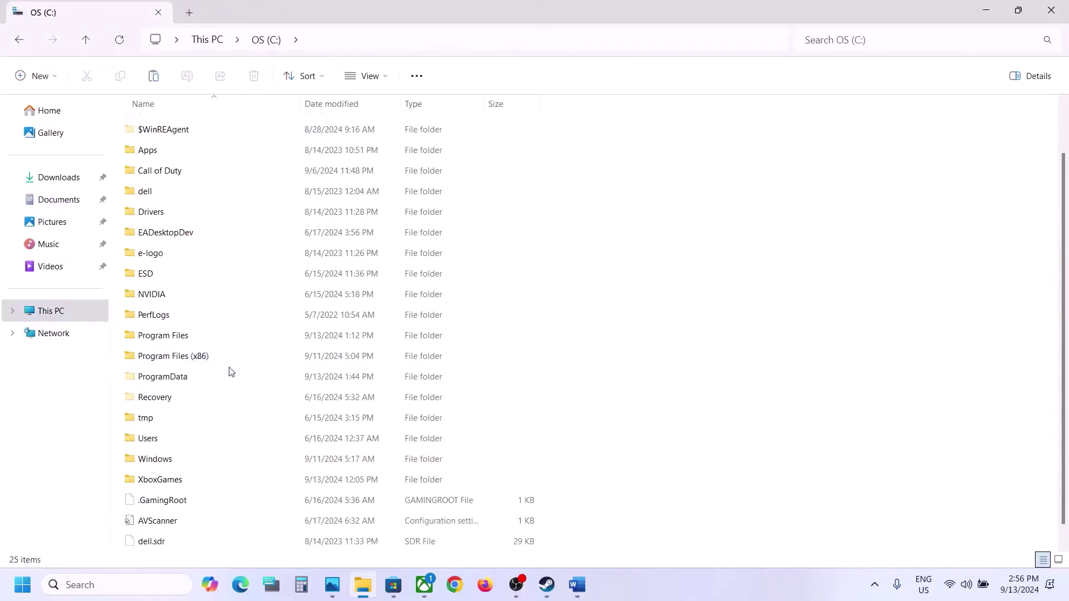
{"action": "left_click", "coordinate": [188, 371]}
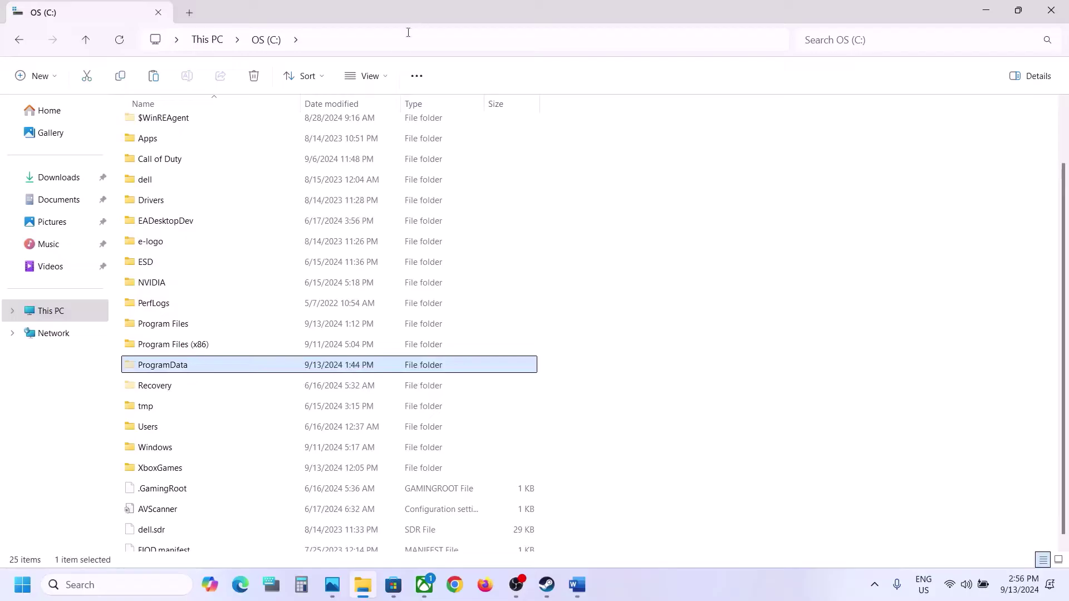
{"action": "left_click", "coordinate": [384, 78]}
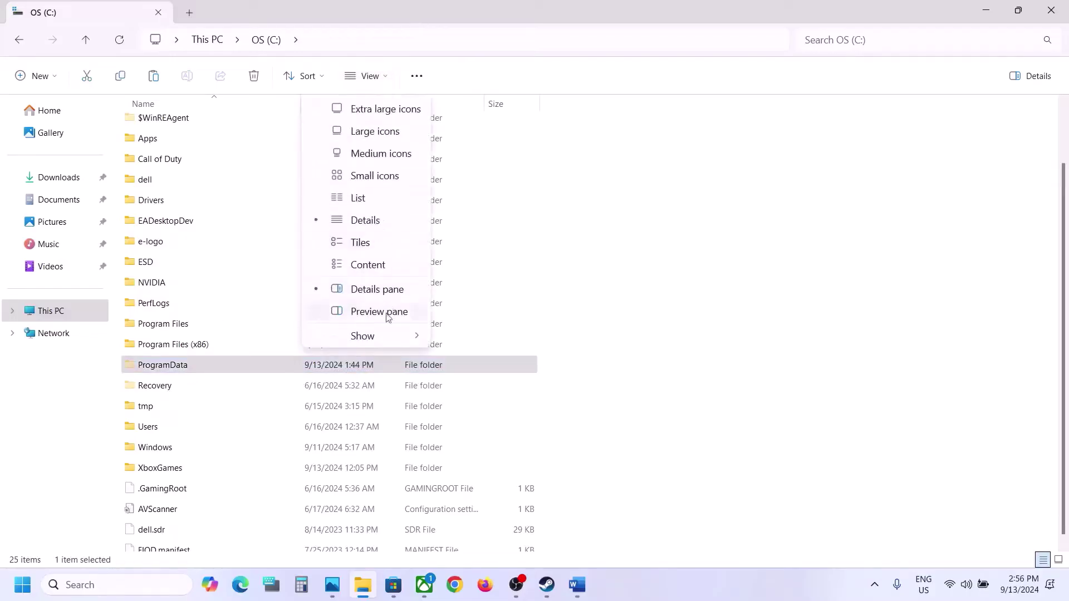
{"action": "mouse_move", "coordinate": [383, 337]}
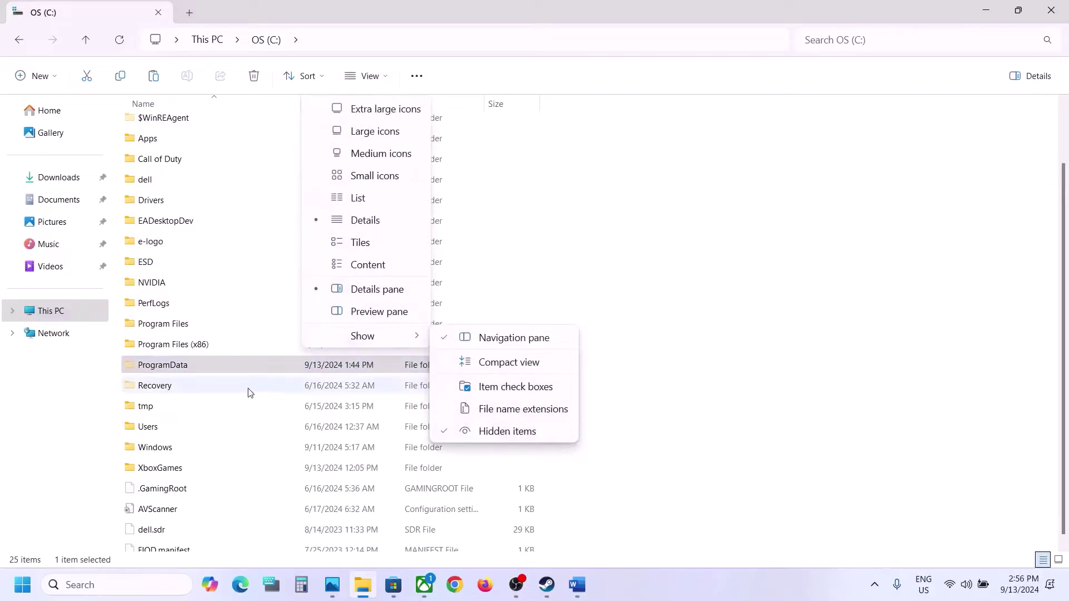
{"action": "left_click", "coordinate": [202, 369]}
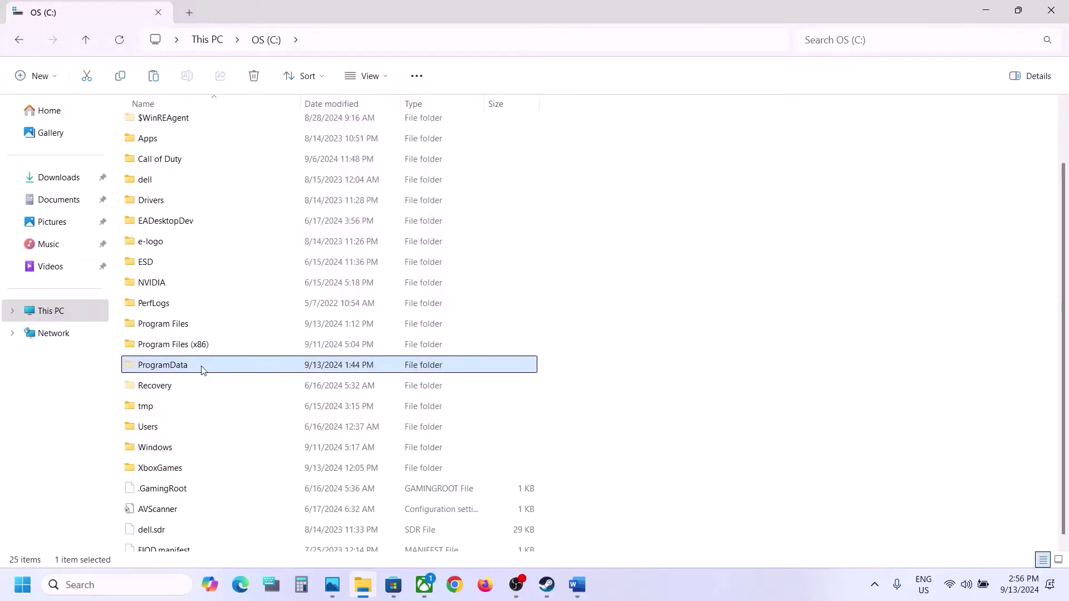
Delete the KONAMI folder from C:\ProgramData and switch to the eFootball page in Steam
{"action": "double_click", "coordinate": [202, 368]}
{"action": "left_click", "coordinate": [192, 381]}
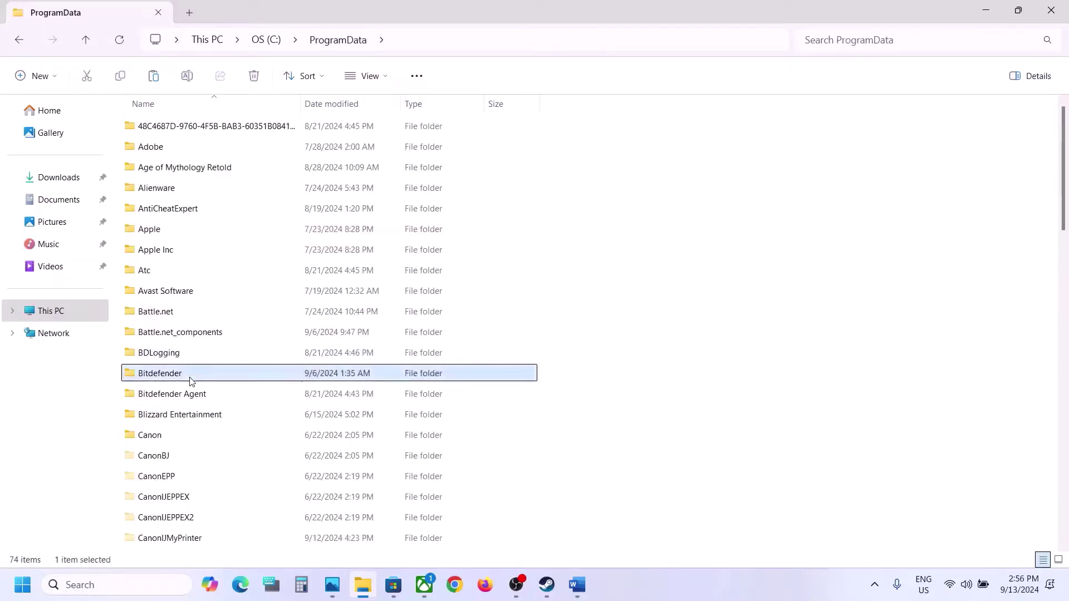
{"action": "key", "text": "k"}
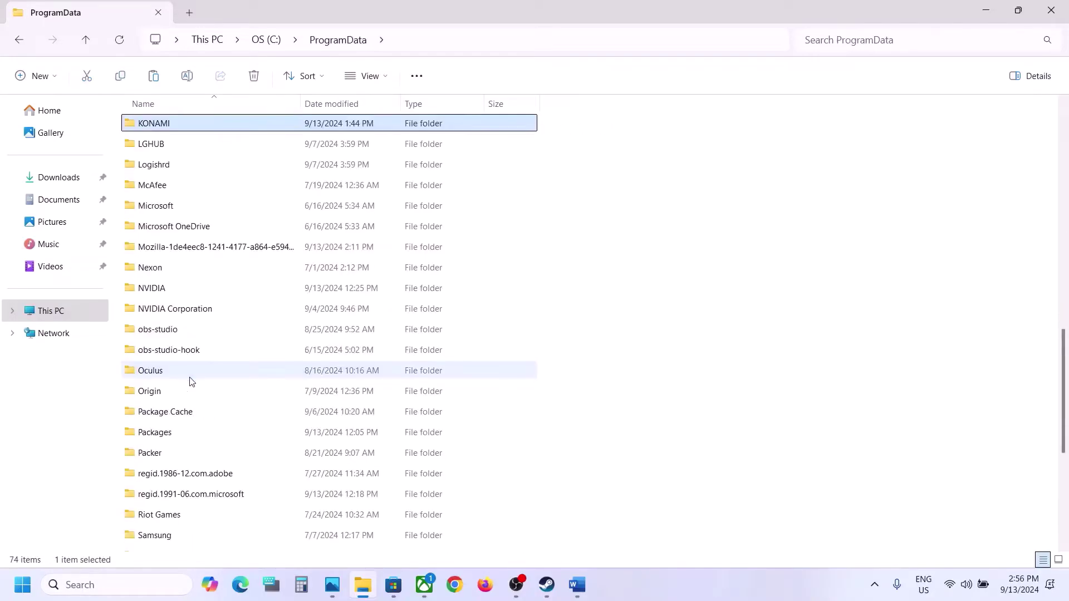
{"action": "right_click", "coordinate": [170, 127]}
{"action": "left_click", "coordinate": [297, 140]}
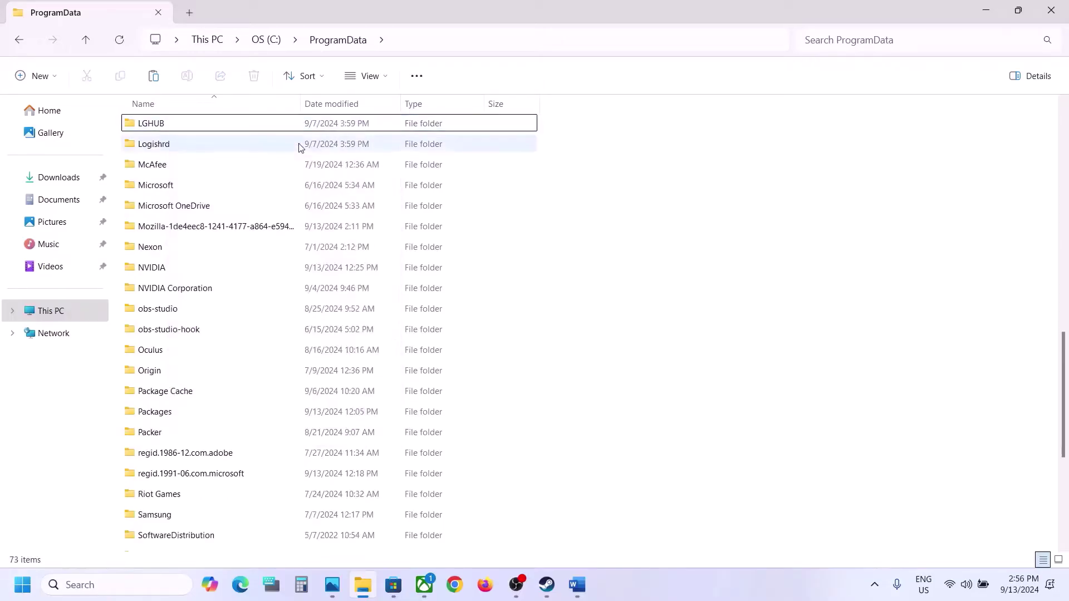
{"action": "left_click", "coordinate": [553, 583]}
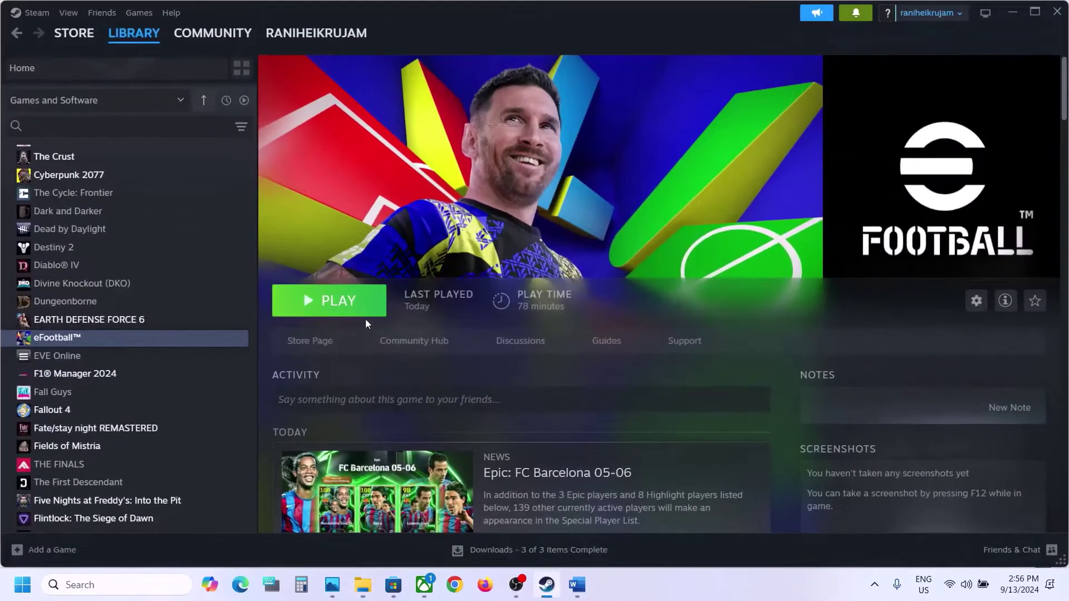
Switch to the Word notes, read Step 4, and highlight the advice on extra controllers, multiple monitors, and disabling the overlay
{"action": "left_click", "coordinate": [587, 572]}
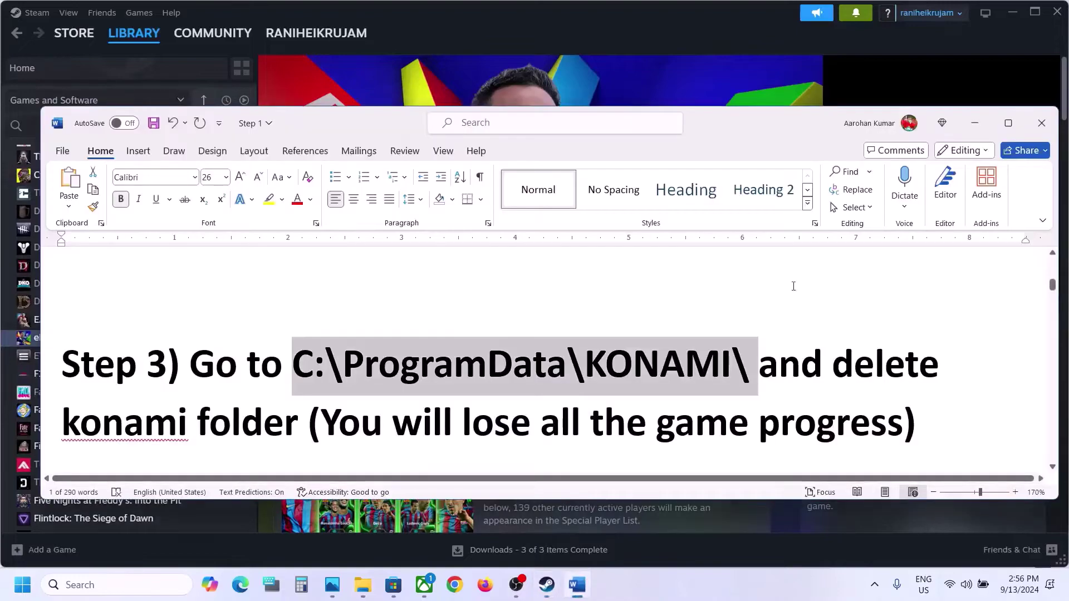
{"action": "left_click", "coordinate": [1008, 123]}
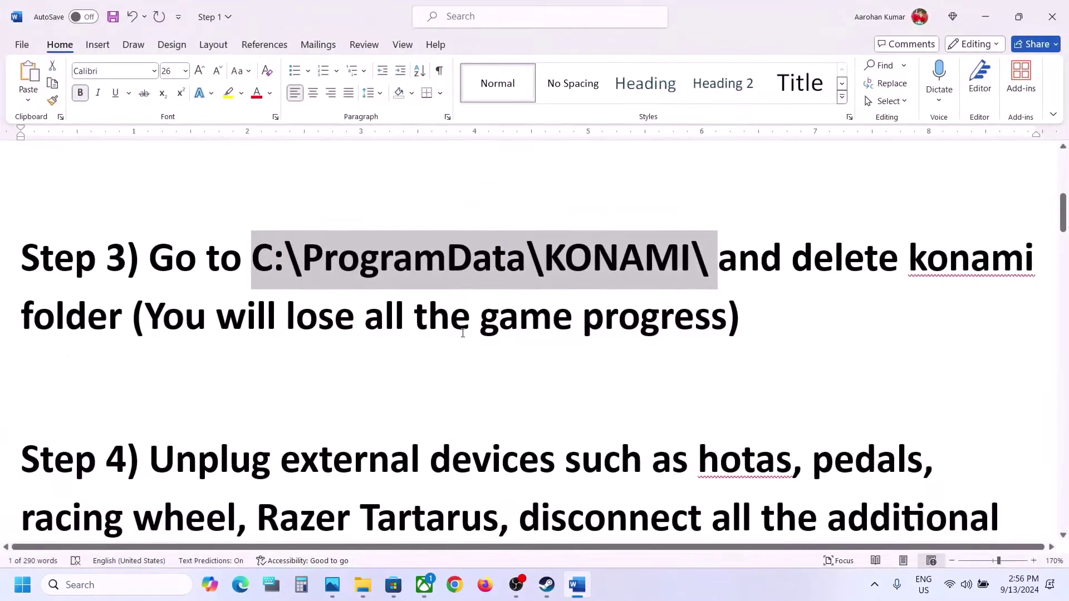
{"action": "scroll", "coordinate": [463, 333], "scroll_direction": "down", "scroll_amount": 5}
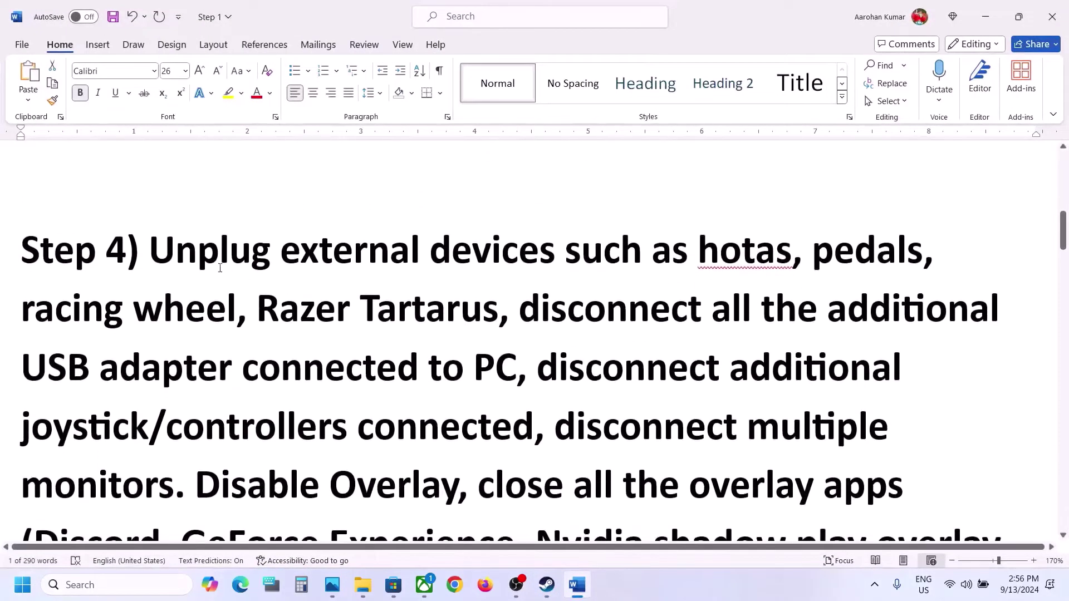
{"action": "left_click_drag", "start_coordinate": [151, 253], "coordinate": [534, 428]}
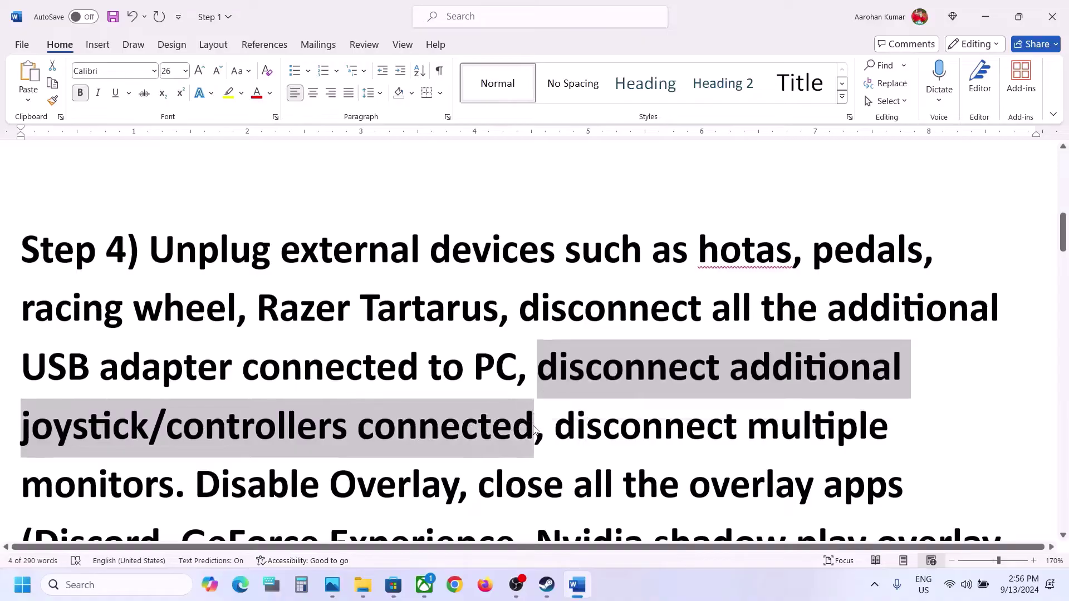
{"action": "scroll", "coordinate": [533, 426], "scroll_direction": "down", "scroll_amount": 1}
{"action": "left_click_drag", "start_coordinate": [559, 348], "coordinate": [178, 402]}
{"action": "scroll", "coordinate": [212, 357], "scroll_direction": "down", "scroll_amount": 1}
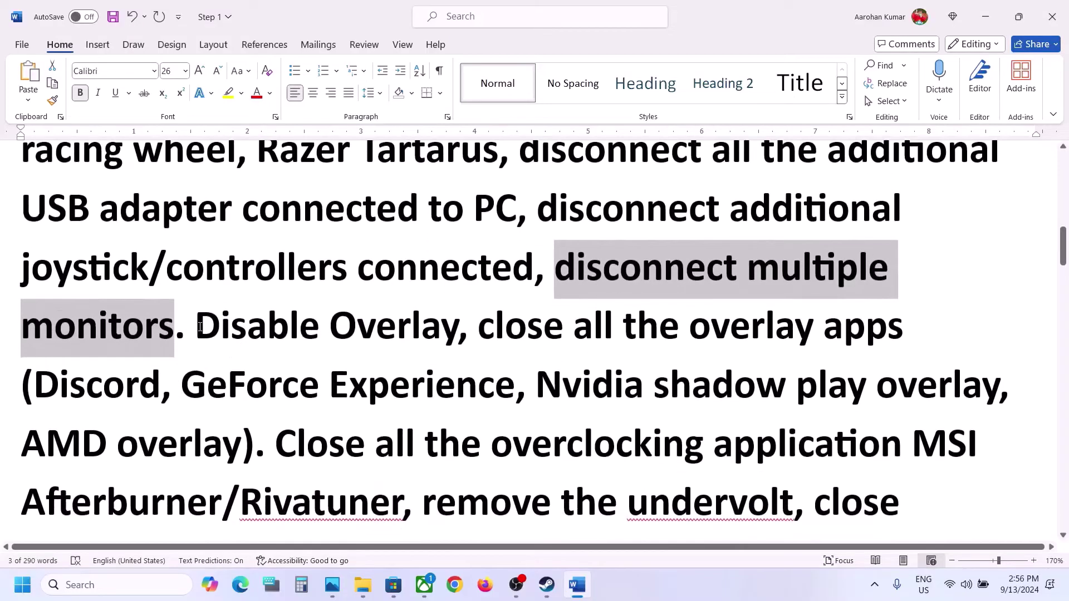
{"action": "left_click_drag", "start_coordinate": [198, 327], "coordinate": [458, 327]}
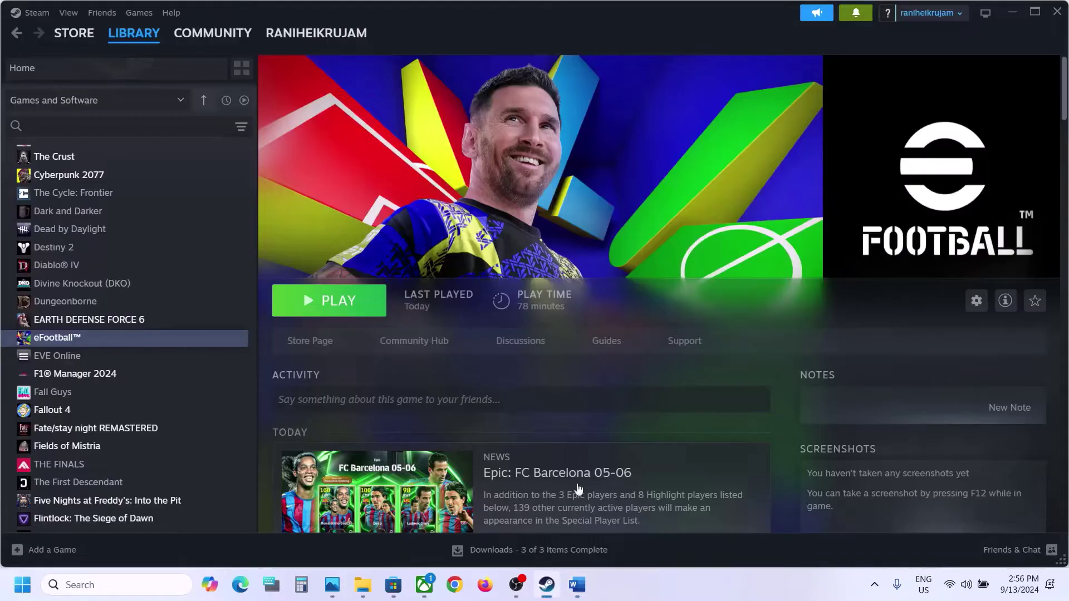
In Steam, turn off the Steam Overlay while in-game for eFootball in its properties
{"action": "right_click", "coordinate": [189, 338]}
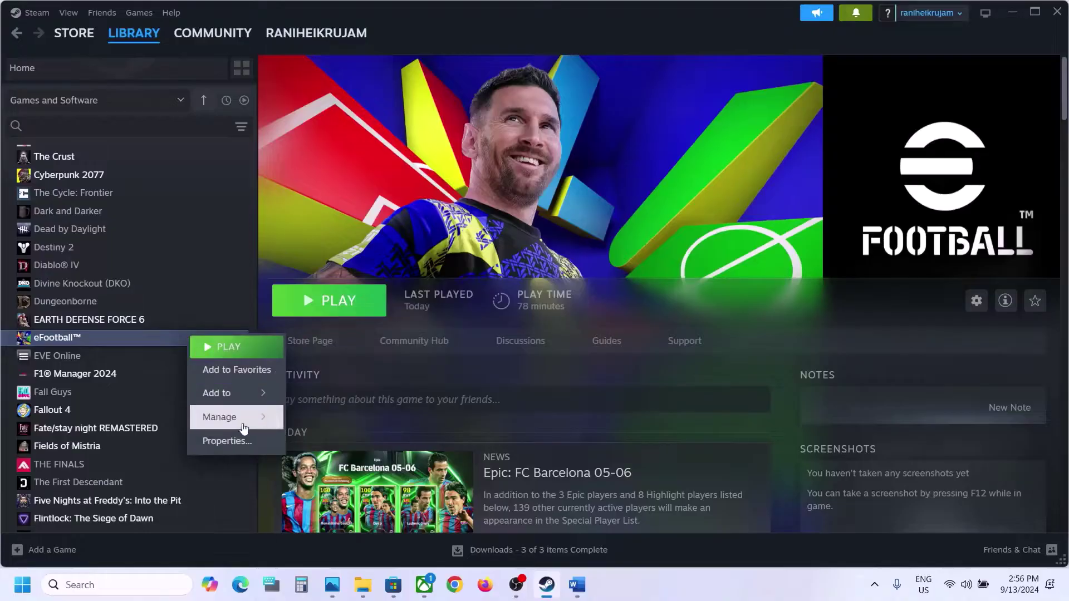
{"action": "mouse_move", "coordinate": [235, 422]}
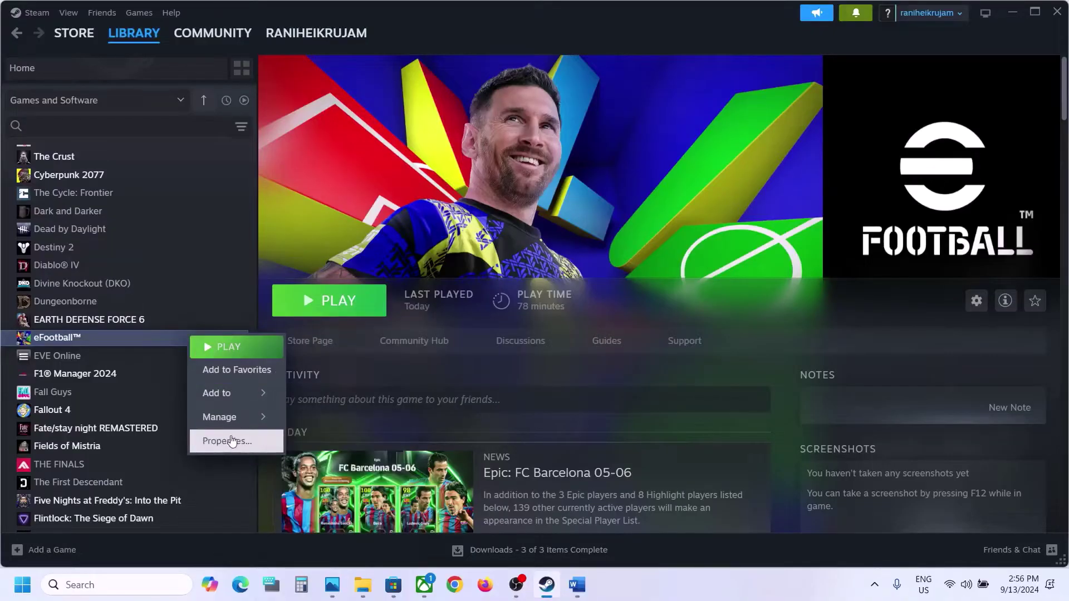
{"action": "left_click", "coordinate": [232, 441]}
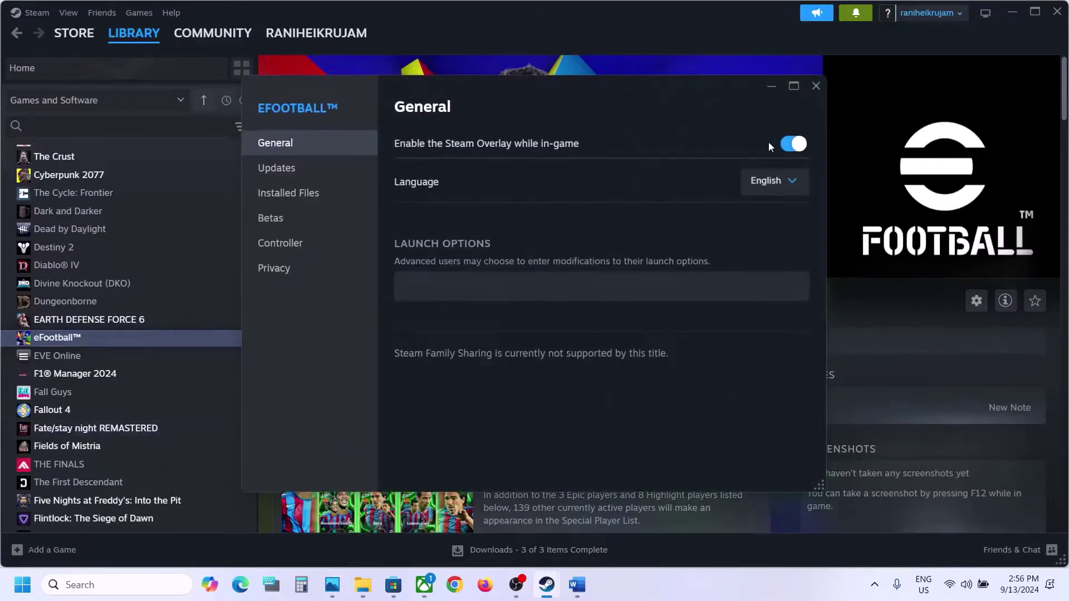
{"action": "left_click", "coordinate": [793, 143]}
{"action": "left_click", "coordinate": [816, 88]}
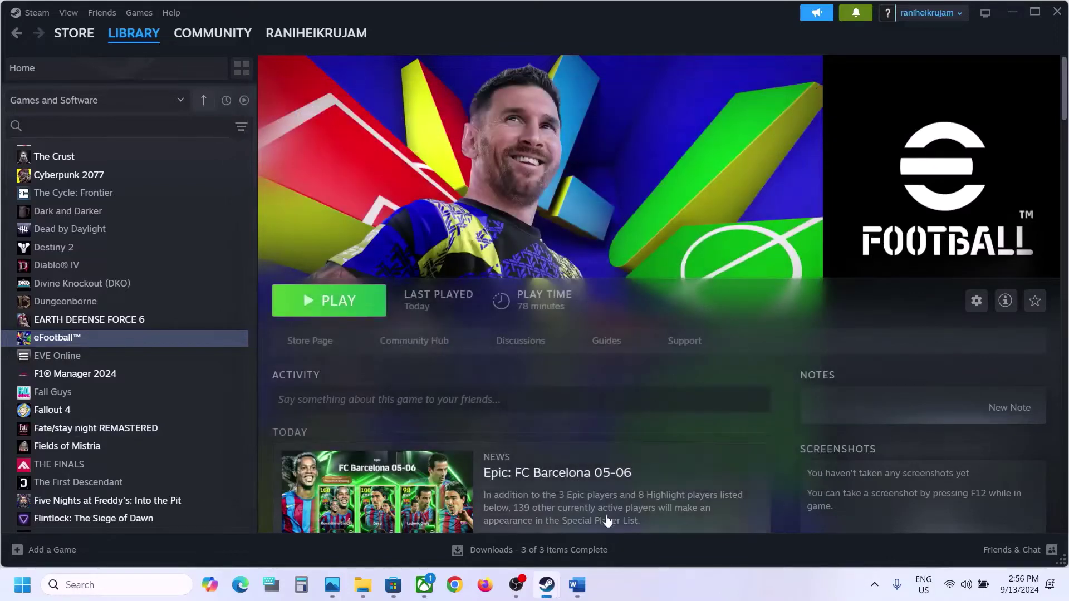
Return to the Word notes and highlight the Step 4 advice on closing overlay apps such as Discord and GeForce Experience
{"action": "left_click", "coordinate": [585, 584]}
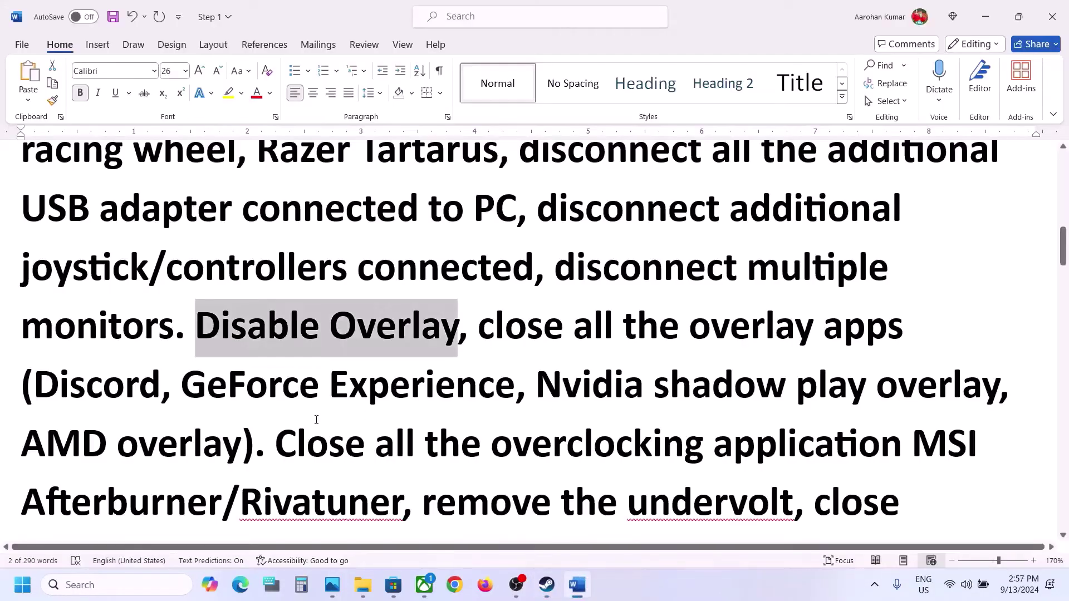
{"action": "left_click_drag", "start_coordinate": [35, 390], "coordinate": [162, 379]}
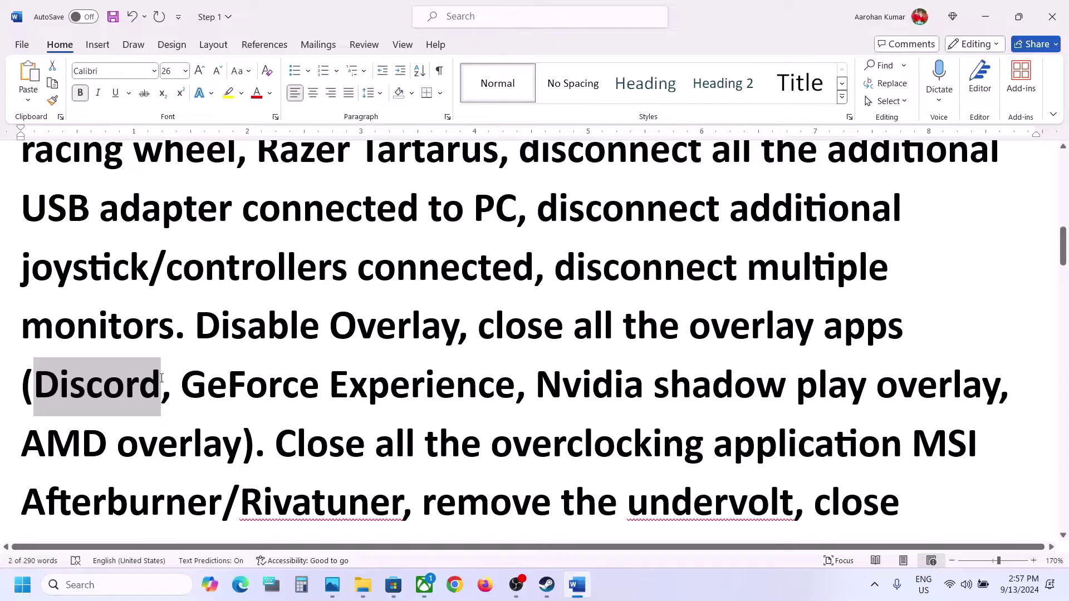
{"action": "left_click_drag", "start_coordinate": [182, 388], "coordinate": [444, 402]}
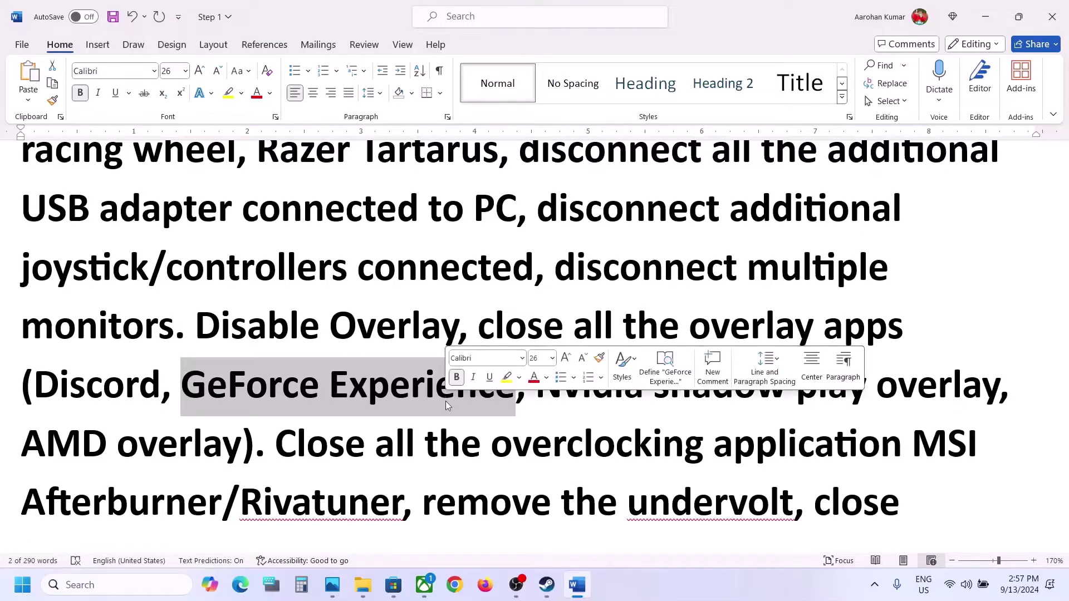
{"action": "left_click_drag", "start_coordinate": [479, 326], "coordinate": [255, 440]}
{"action": "scroll", "coordinate": [260, 441], "scroll_direction": "down", "scroll_amount": 1}
{"action": "scroll", "coordinate": [260, 441], "scroll_direction": "down", "scroll_amount": 1}
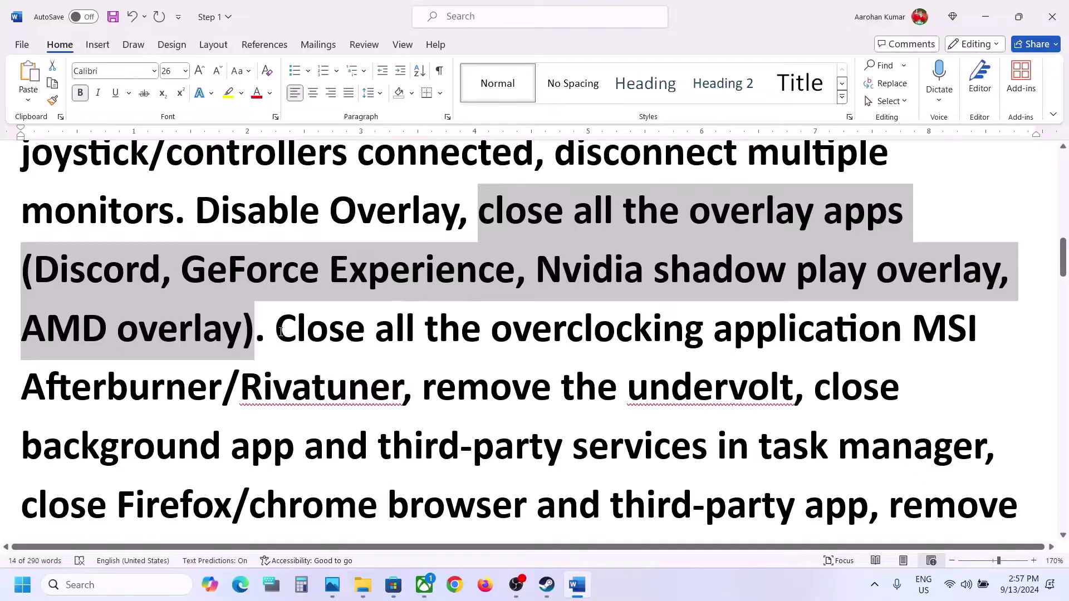
Highlight the Step 4 advice on closing overclocking applications, removing the undervolt, and closing background apps and third-party services
{"action": "left_click_drag", "start_coordinate": [280, 332], "coordinate": [403, 384]}
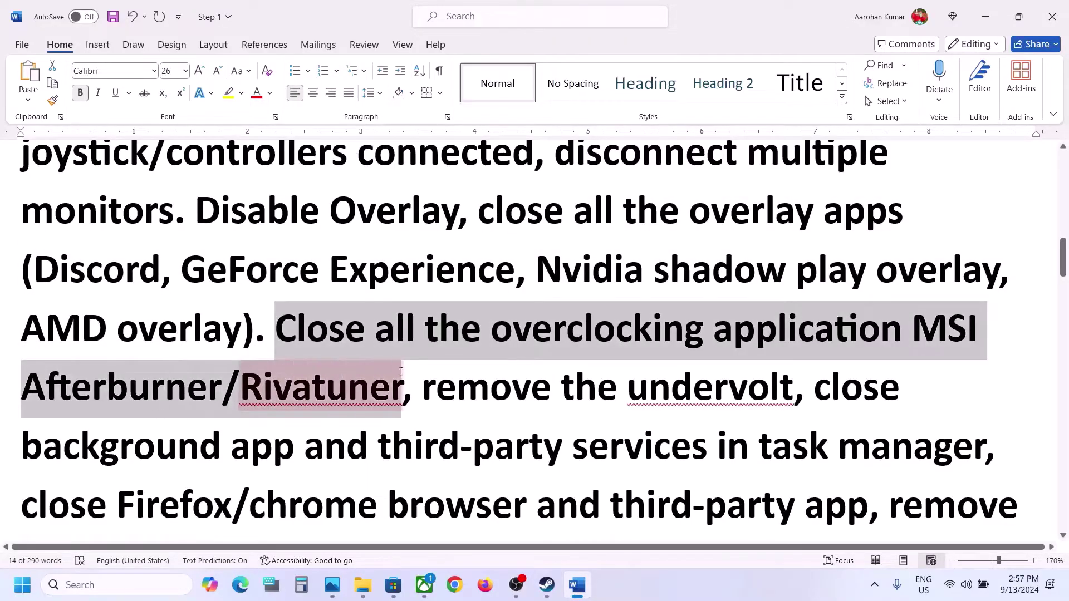
{"action": "key", "text": "Right"}
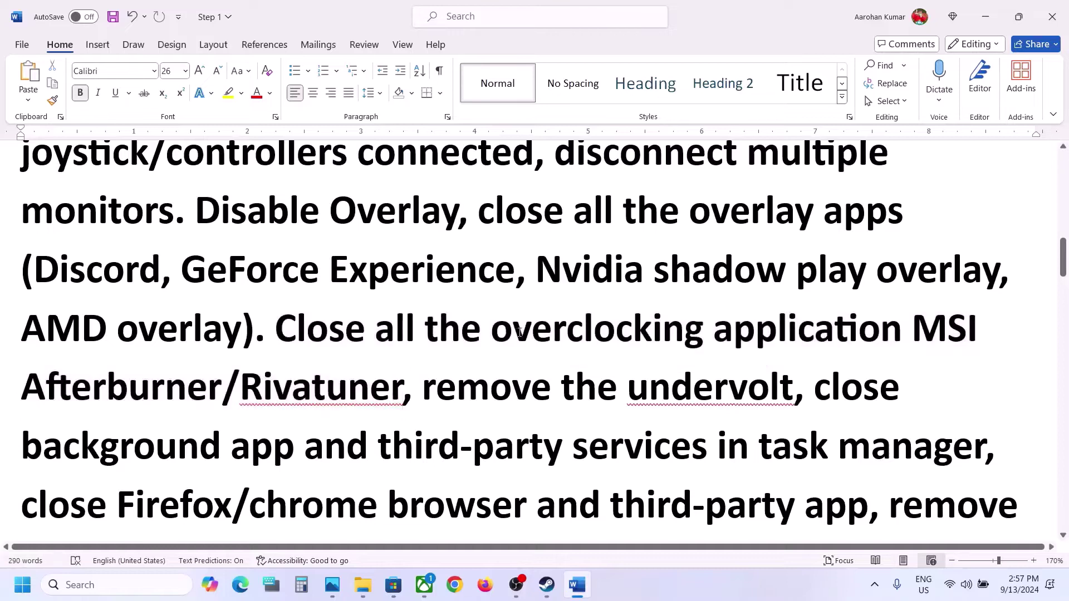
{"action": "left_click_drag", "start_coordinate": [506, 333], "coordinate": [907, 329]}
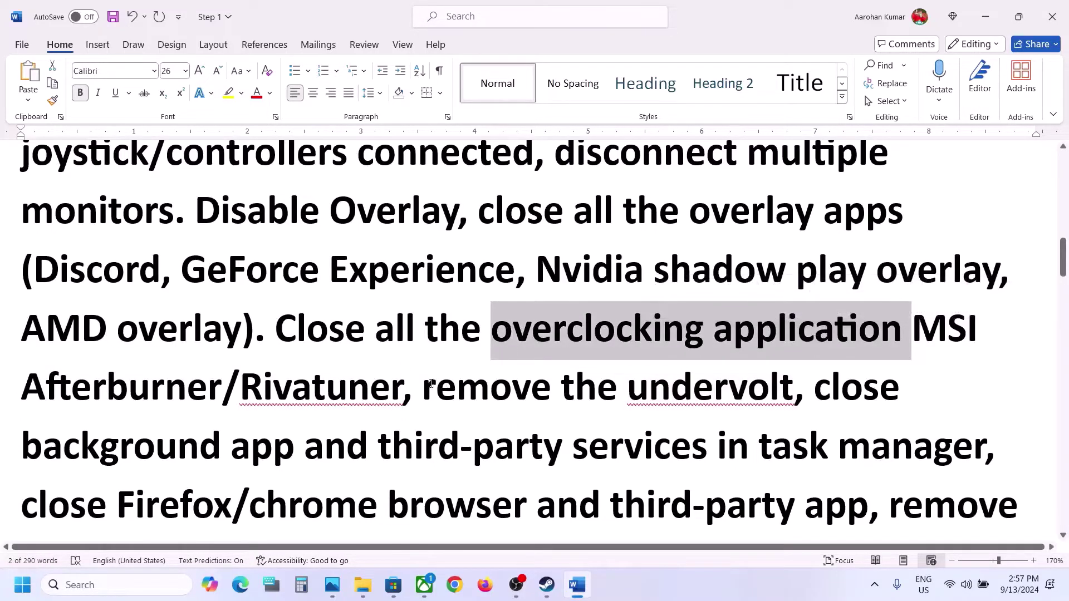
{"action": "left_click_drag", "start_coordinate": [431, 384], "coordinate": [742, 396]}
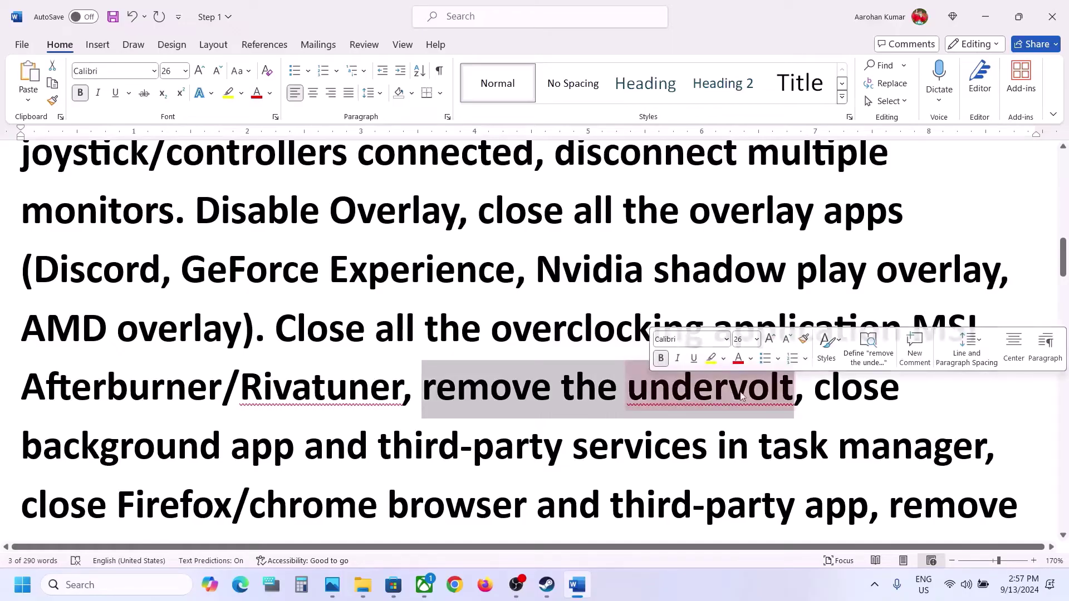
{"action": "left_click_drag", "start_coordinate": [820, 396], "coordinate": [793, 457]}
{"action": "scroll", "coordinate": [793, 457], "scroll_direction": "down", "scroll_amount": 1}
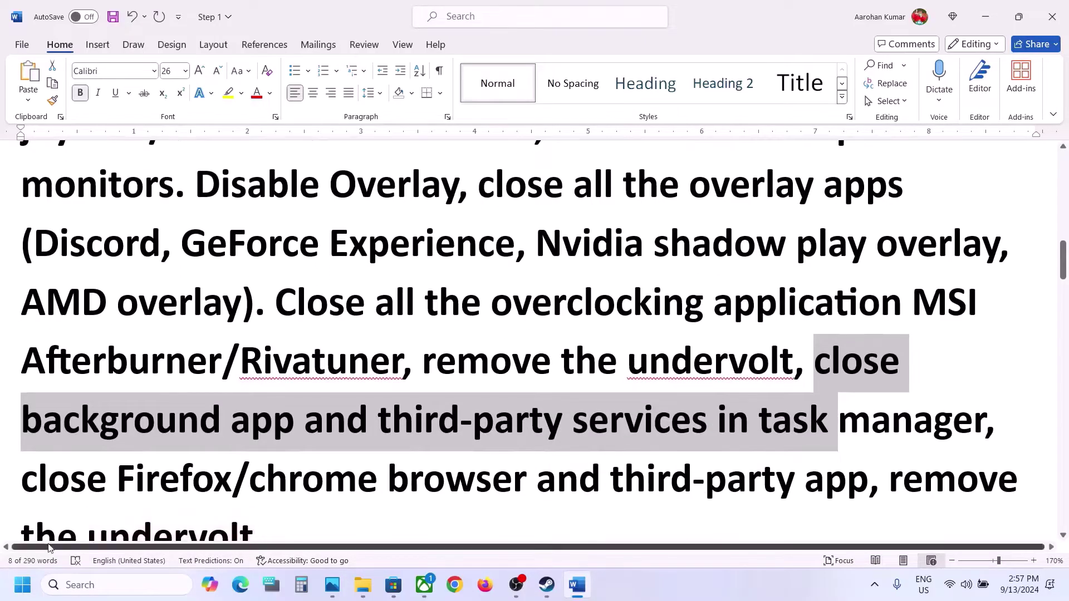
Open Task Manager, end the first Canva background process, and close Task Manager
{"action": "key", "text": "super+x"}
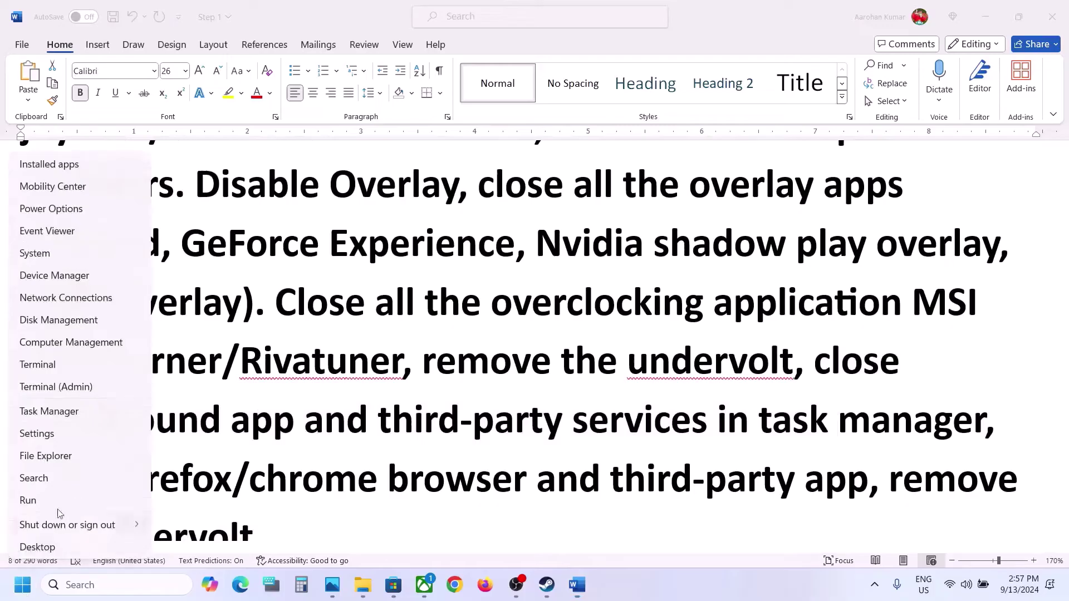
{"action": "left_click", "coordinate": [47, 418]}
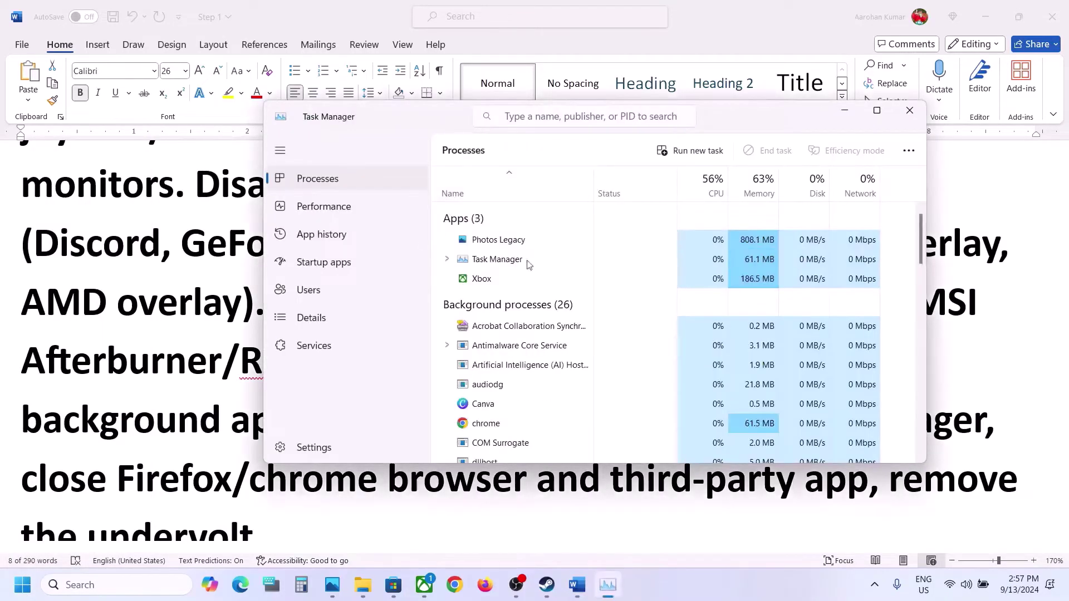
{"action": "scroll", "coordinate": [554, 423], "scroll_direction": "down", "scroll_amount": 5}
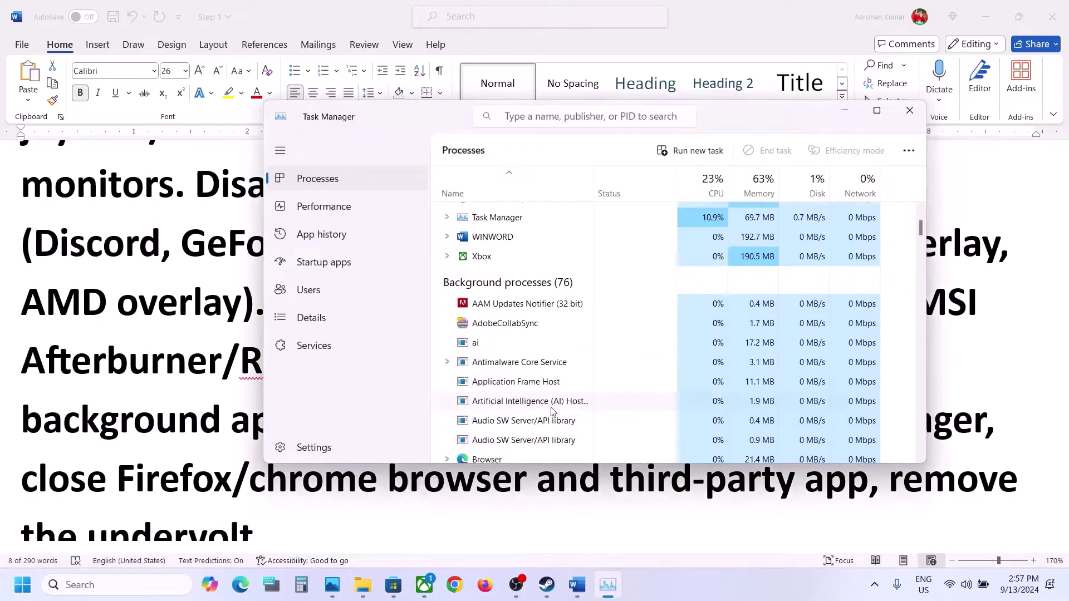
{"action": "right_click", "coordinate": [530, 334]}
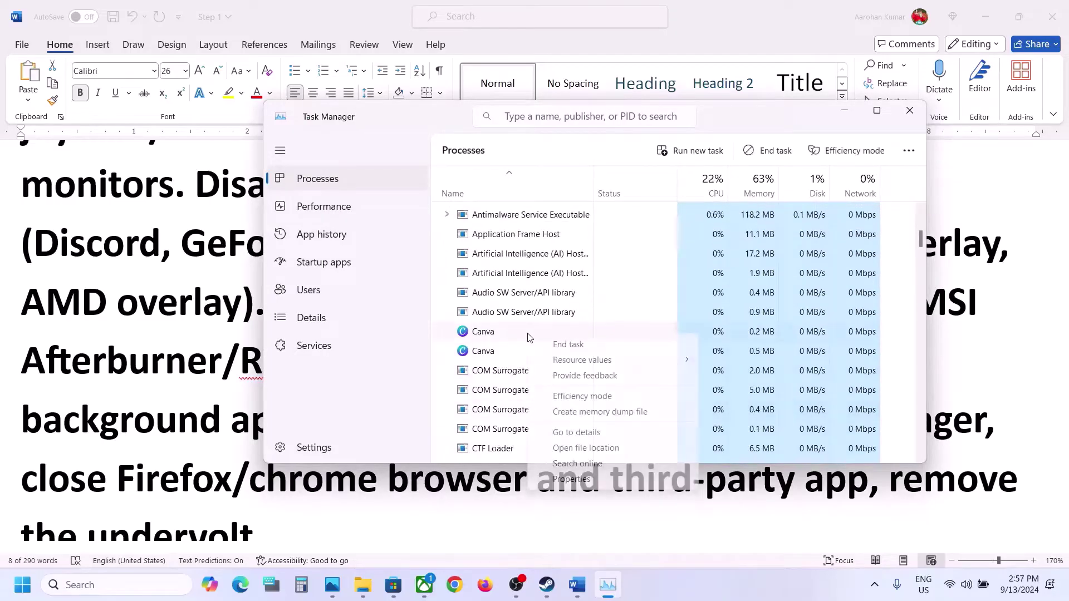
{"action": "left_click", "coordinate": [596, 345]}
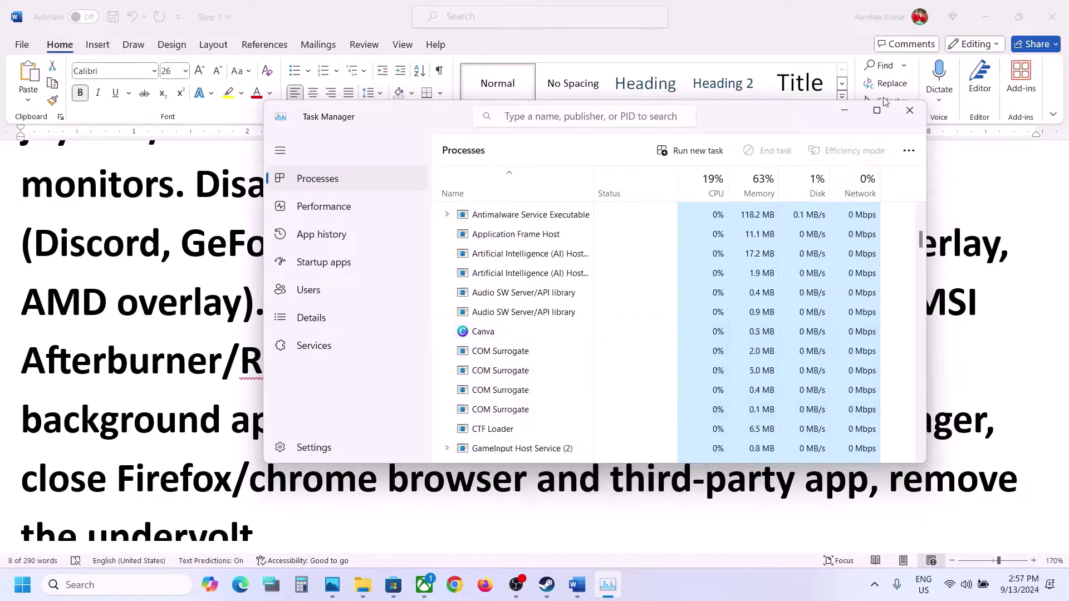
{"action": "left_click", "coordinate": [908, 113]}
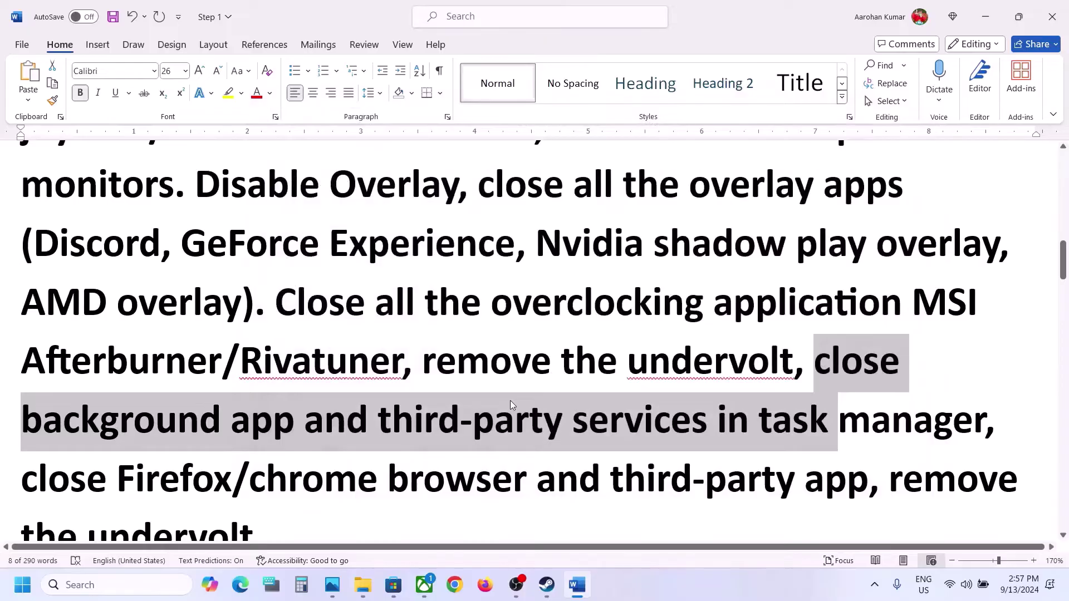
Highlight the Step 4 advice on closing the Firefox/chrome browser and third-party apps
{"action": "scroll", "coordinate": [510, 399], "scroll_direction": "down", "scroll_amount": 1}
{"action": "left_click_drag", "start_coordinate": [241, 412], "coordinate": [718, 423]}
{"action": "scroll", "coordinate": [394, 470], "scroll_direction": "down", "scroll_amount": 3}
Highlight the Step 5 advice on closing OneDrive/Google Drive and the Step 6 advice on running the game from its installation folder
{"action": "scroll", "coordinate": [393, 469], "scroll_direction": "down", "scroll_amount": 3}
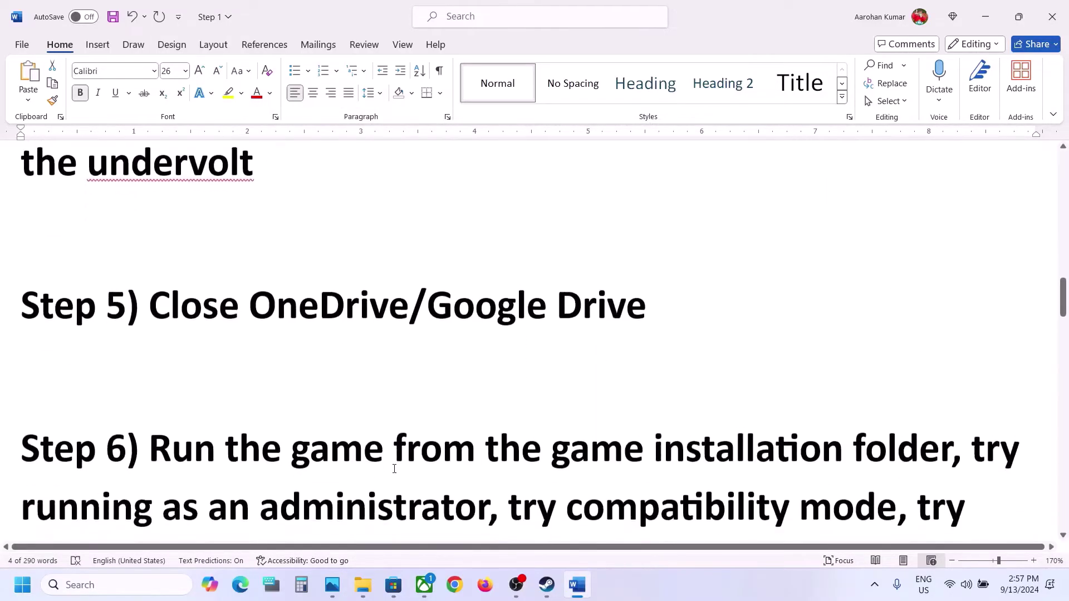
{"action": "scroll", "coordinate": [194, 412], "scroll_direction": "up", "scroll_amount": 2}
{"action": "left_click_drag", "start_coordinate": [194, 412], "coordinate": [607, 415]}
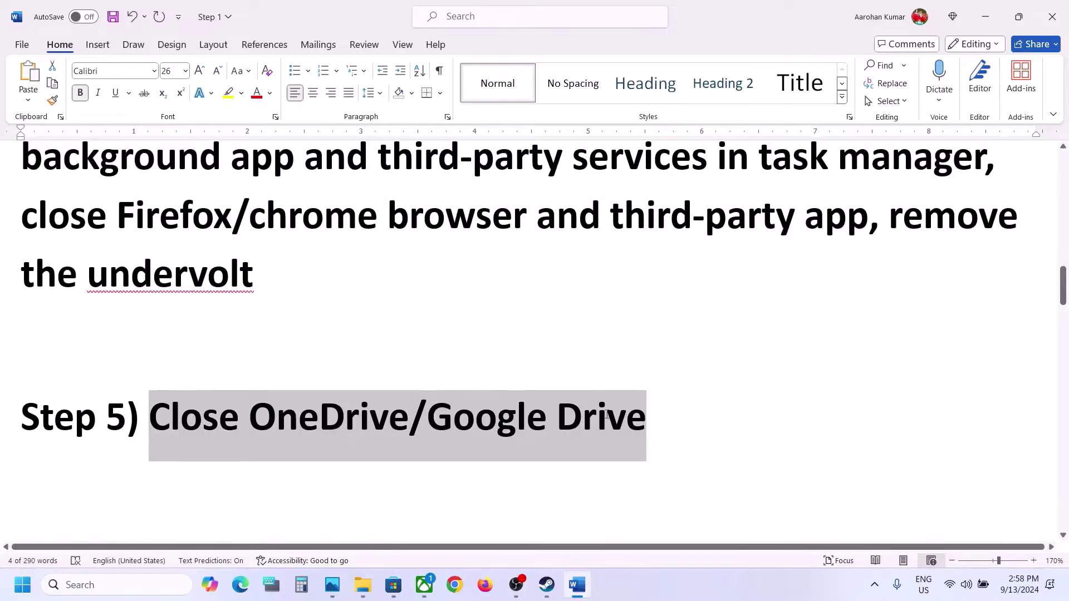
{"action": "scroll", "coordinate": [351, 334], "scroll_direction": "down", "scroll_amount": 5}
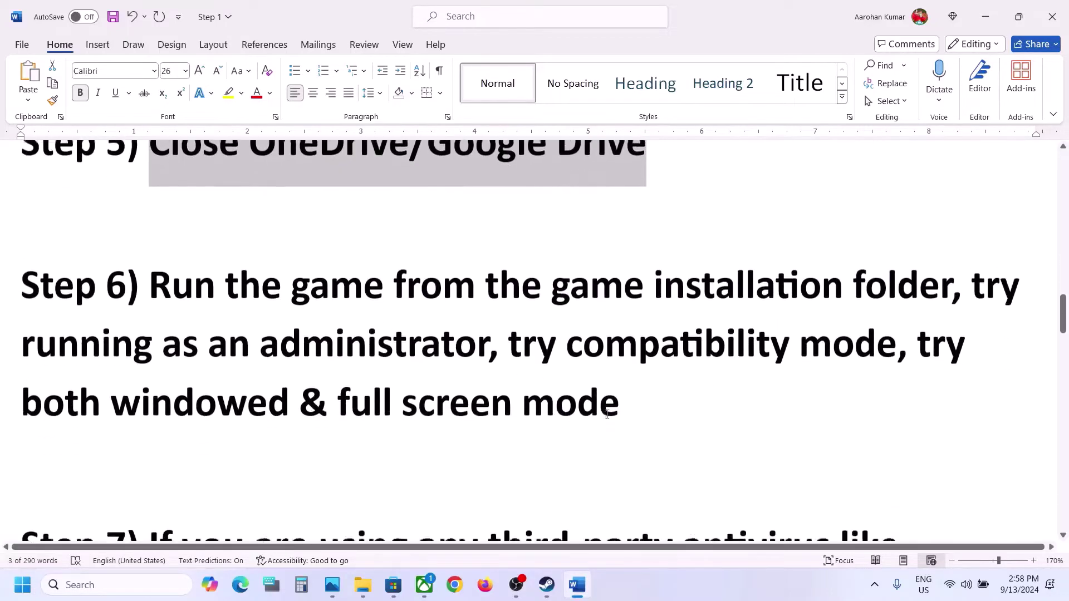
{"action": "left_click_drag", "start_coordinate": [150, 276], "coordinate": [653, 274]}
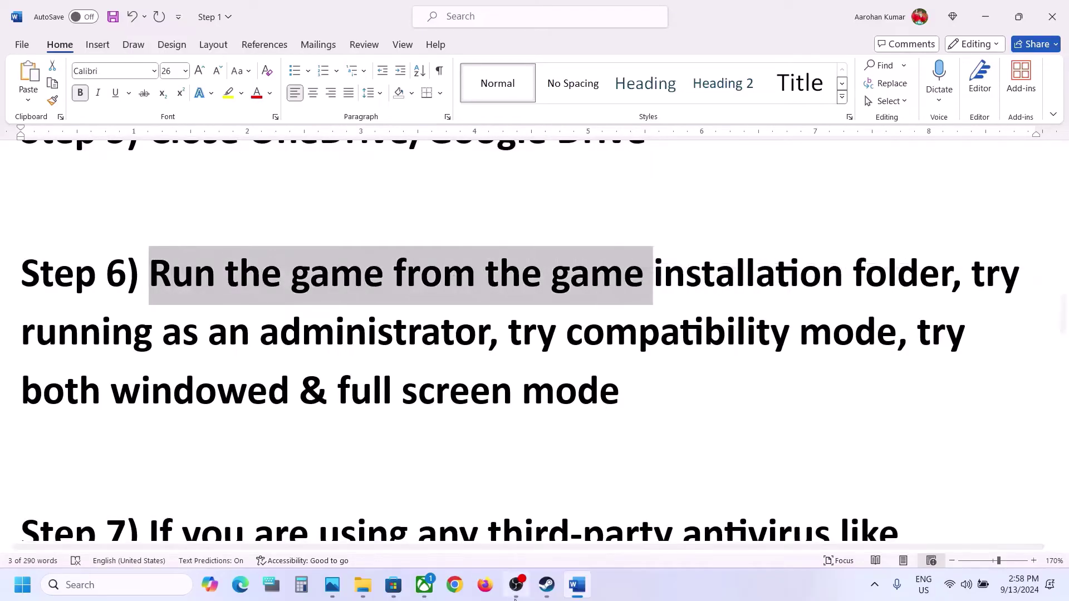
Switch to Steam and browse the local files of eFootball to open its installation folder
{"action": "left_click", "coordinate": [546, 590]}
{"action": "right_click", "coordinate": [127, 344]}
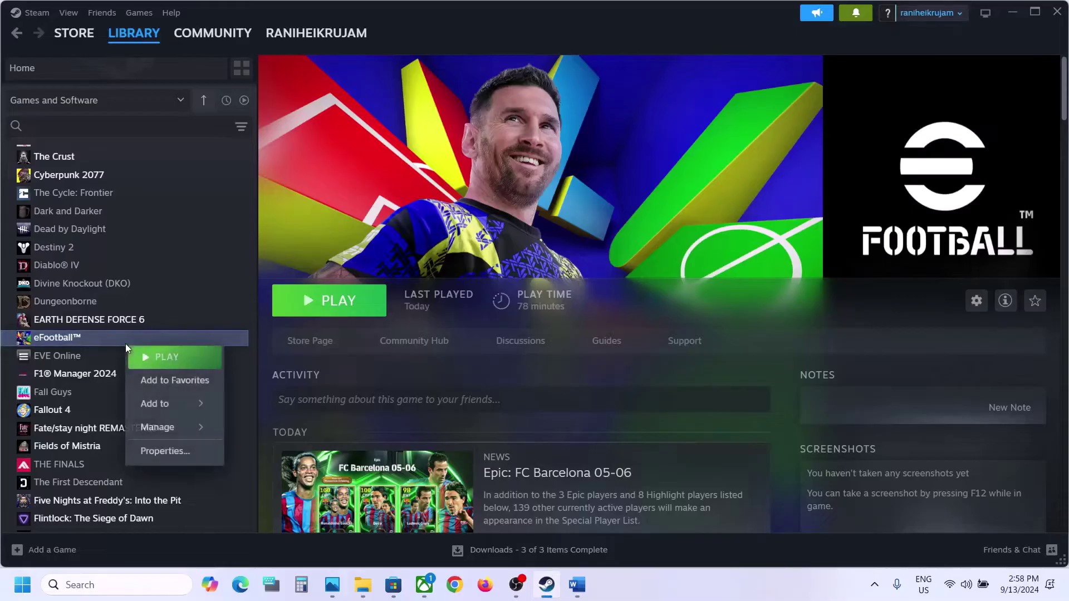
{"action": "mouse_move", "coordinate": [196, 425]}
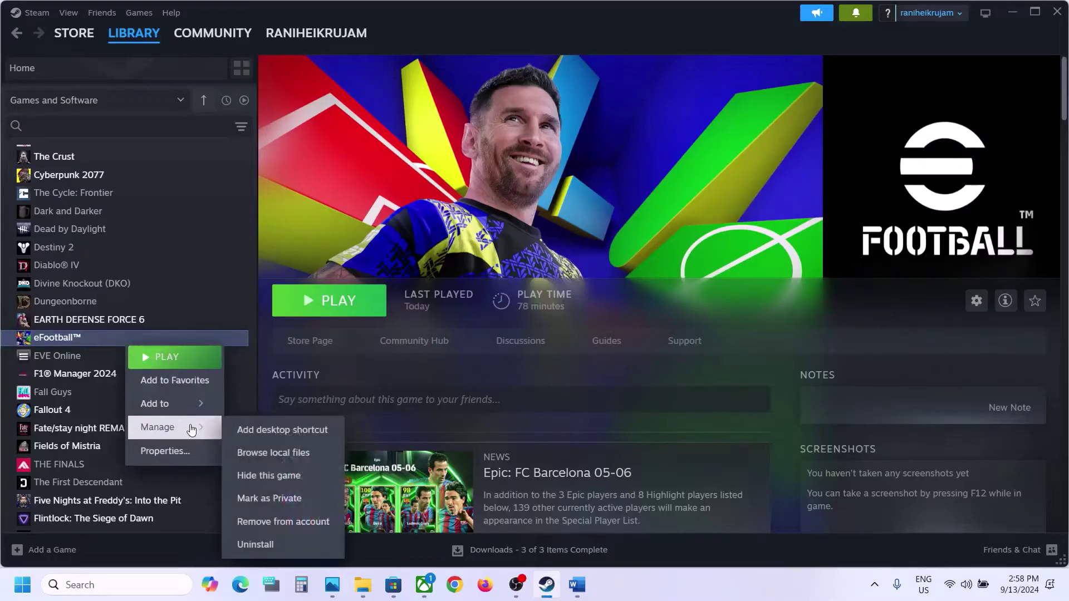
{"action": "left_click", "coordinate": [296, 447]}
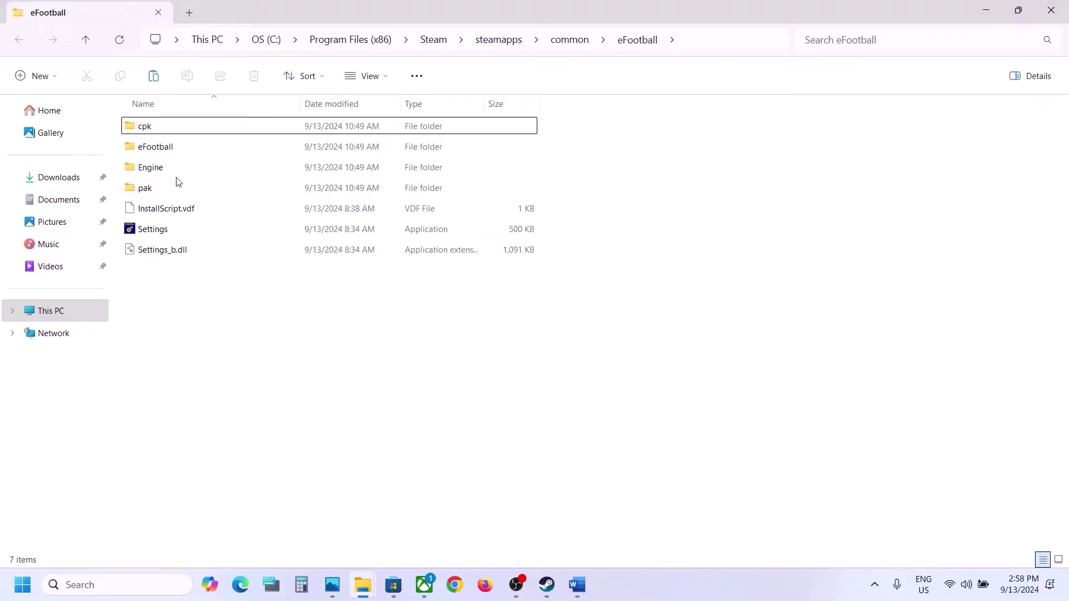
Open the eFootball\Binaries\Win64 subfolder inside the game's installation folder
{"action": "left_click", "coordinate": [164, 152]}
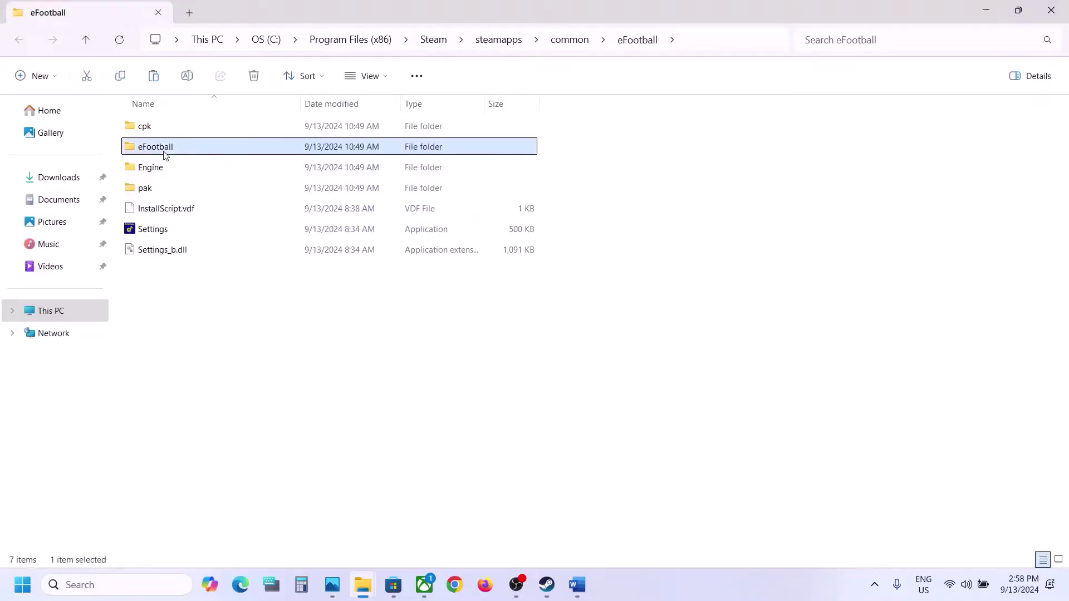
{"action": "double_click", "coordinate": [165, 155]}
{"action": "double_click", "coordinate": [166, 135]}
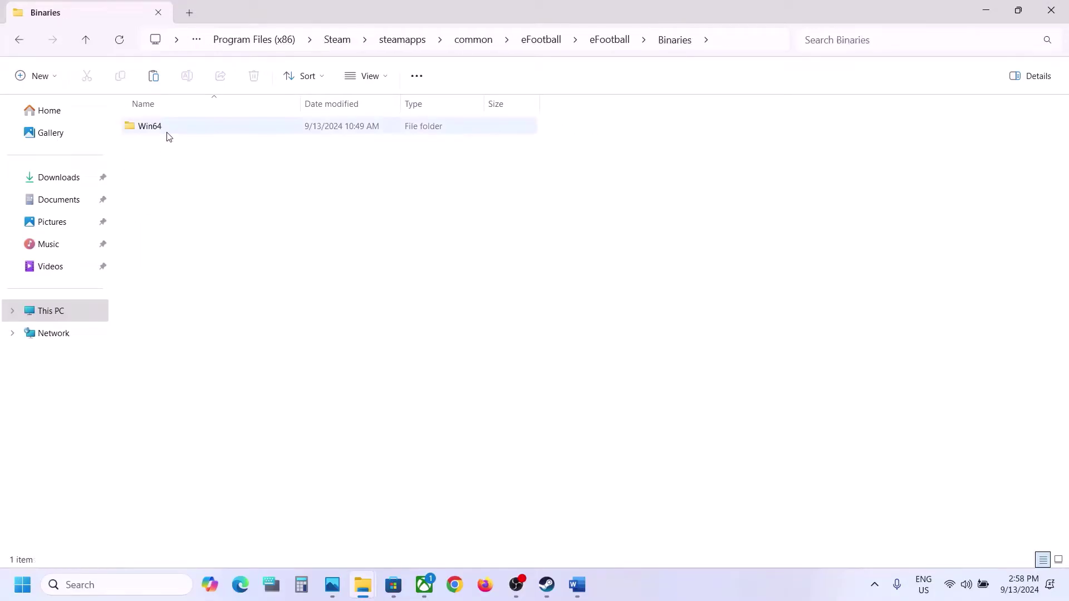
{"action": "double_click", "coordinate": [178, 131]}
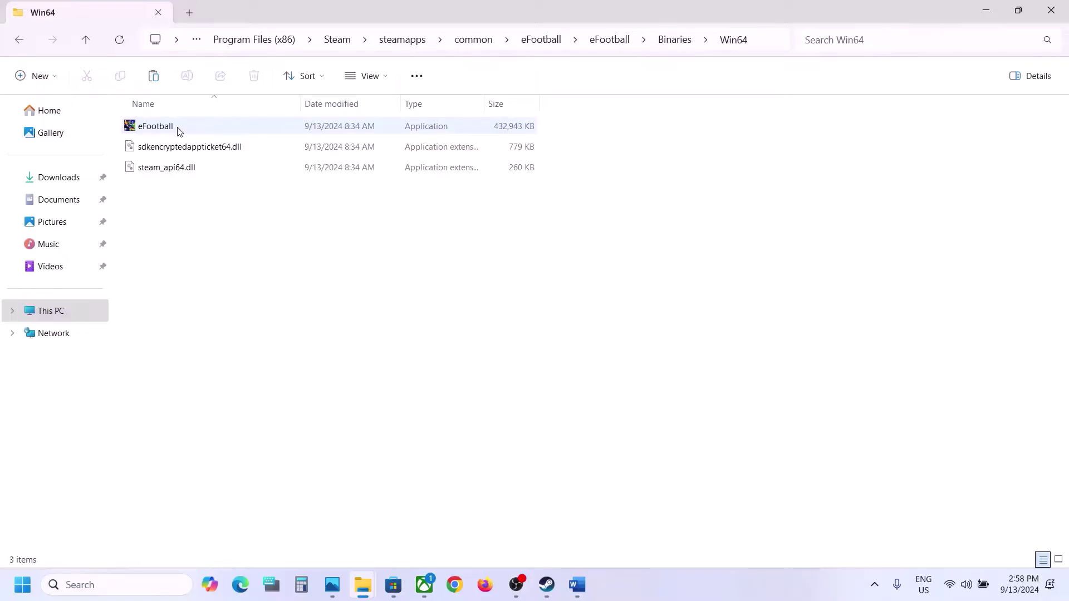
Set the eFootball application to run as an administrator in its compatibility properties and apply the change
{"action": "left_click", "coordinate": [179, 131]}
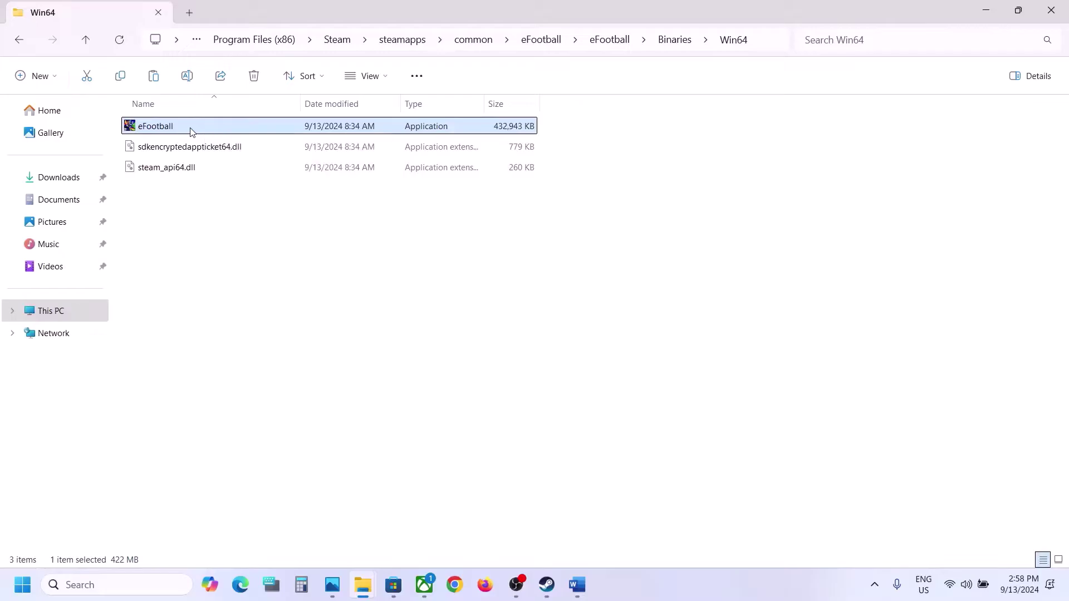
{"action": "right_click", "coordinate": [192, 131]}
{"action": "left_click", "coordinate": [240, 329]}
{"action": "left_click", "coordinate": [265, 162]}
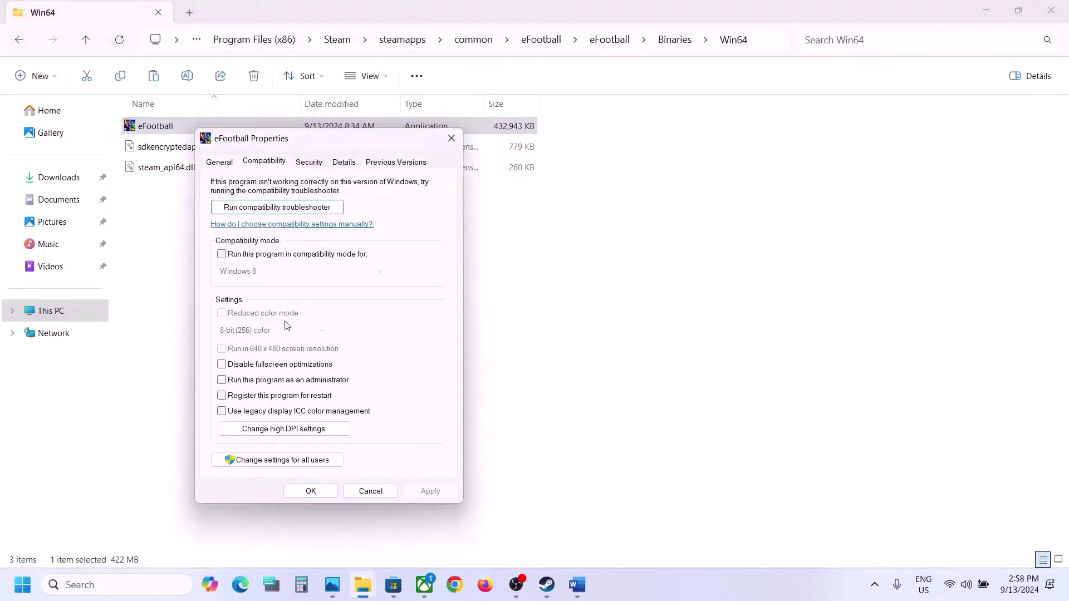
{"action": "left_click", "coordinate": [222, 381]}
{"action": "left_click", "coordinate": [429, 491]}
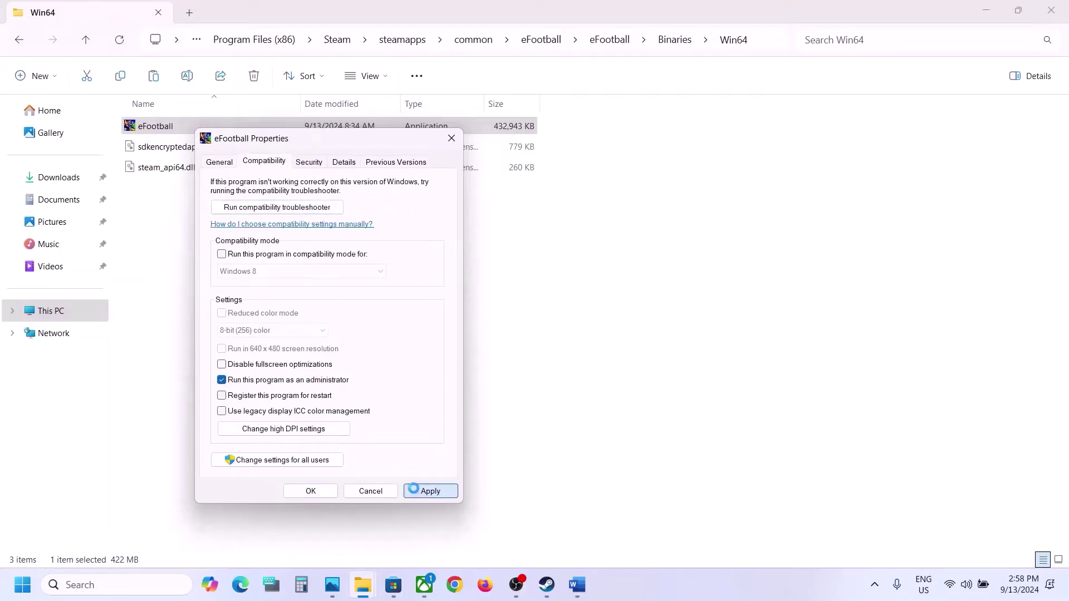
{"action": "left_click", "coordinate": [310, 492]}
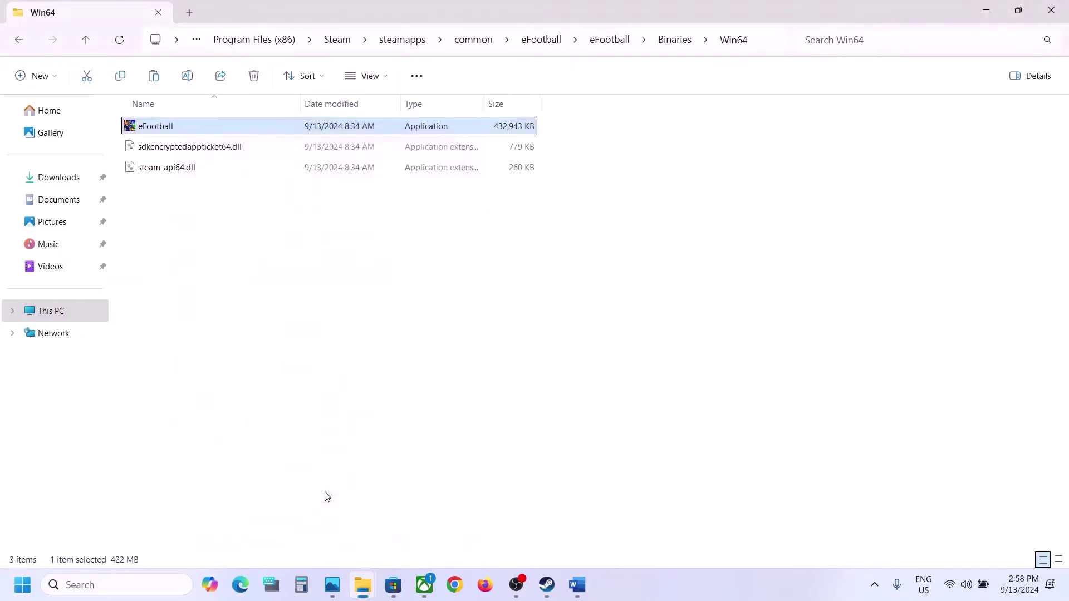
Reopen the eFootball application's compatibility properties and enable compatibility mode for Windows 8
{"action": "right_click", "coordinate": [179, 132]}
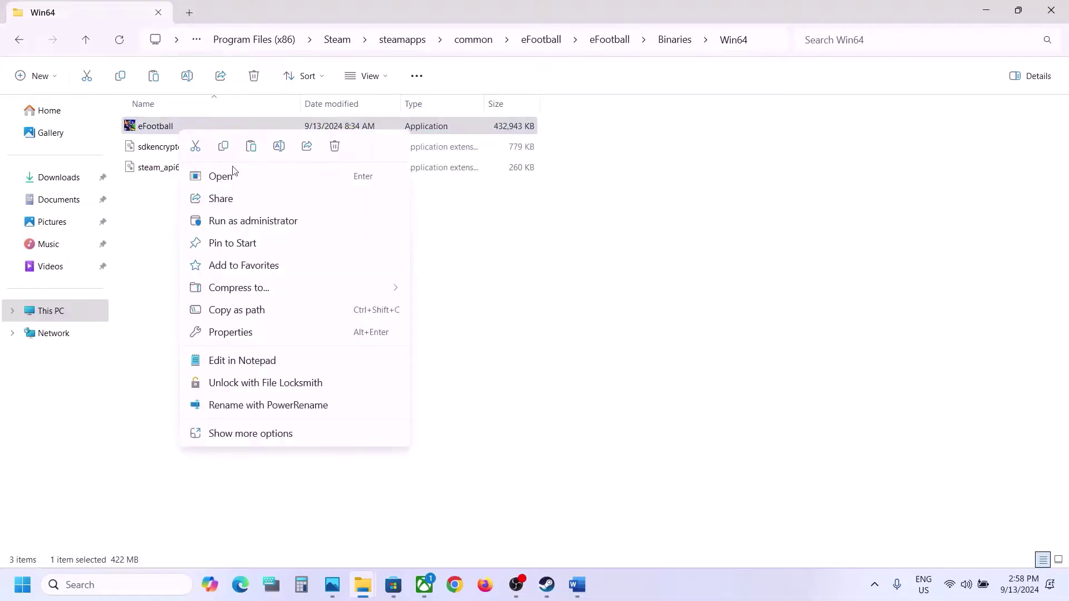
{"action": "left_click", "coordinate": [248, 332]}
{"action": "left_click", "coordinate": [270, 167]}
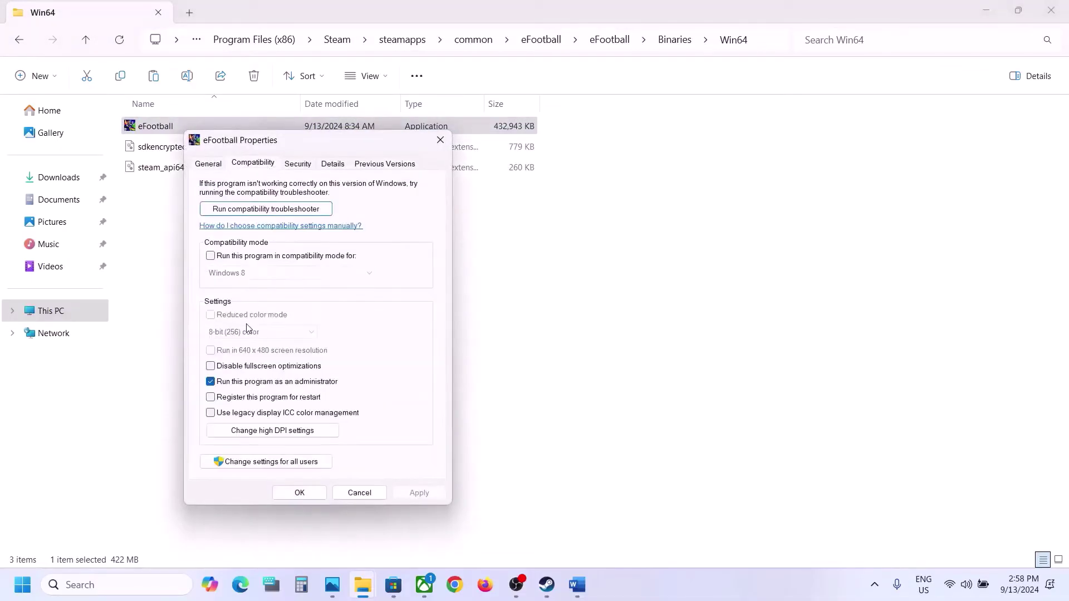
{"action": "left_click", "coordinate": [210, 256]}
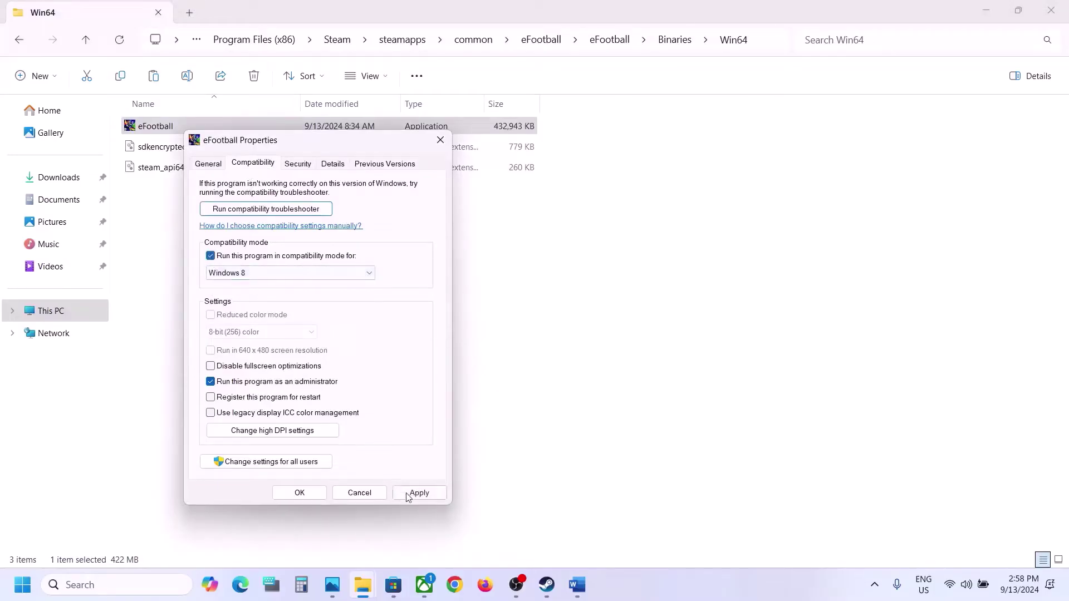
{"action": "left_click", "coordinate": [408, 495]}
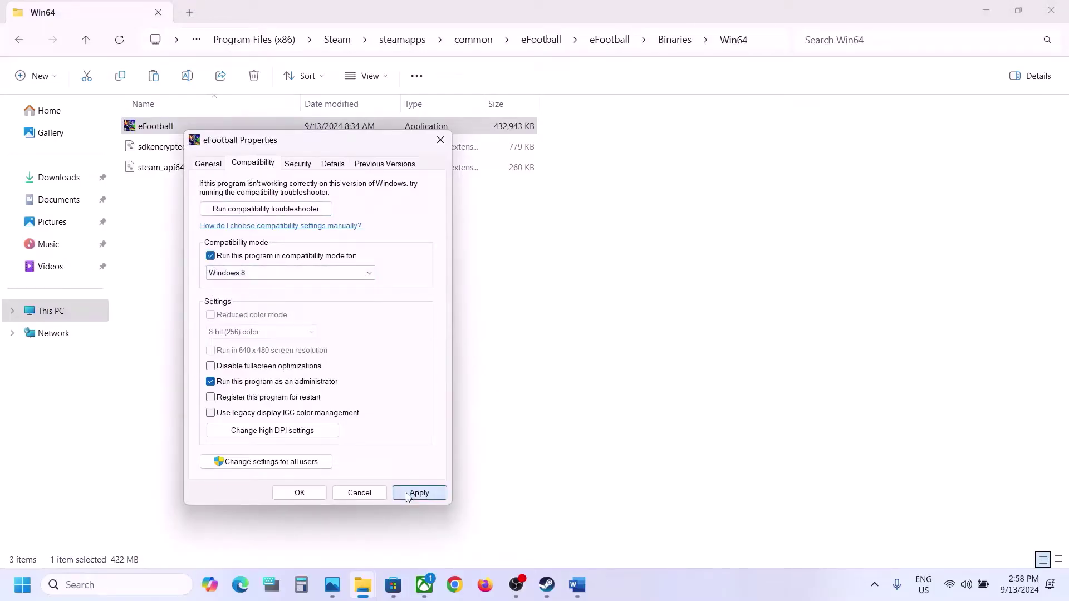
Set the compatibility mode to Windows 7, disable fullscreen optimizations, and save the properties
{"action": "left_click", "coordinate": [260, 273]}
{"action": "left_click", "coordinate": [245, 313]}
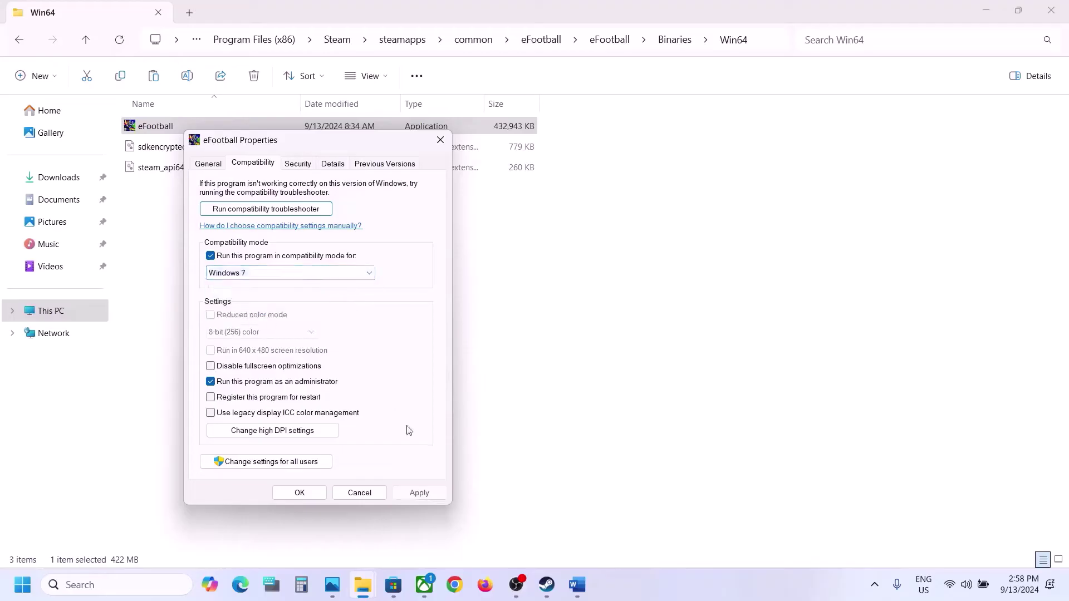
{"action": "left_click", "coordinate": [418, 493]}
{"action": "left_click", "coordinate": [211, 367]}
{"action": "left_click", "coordinate": [299, 494]}
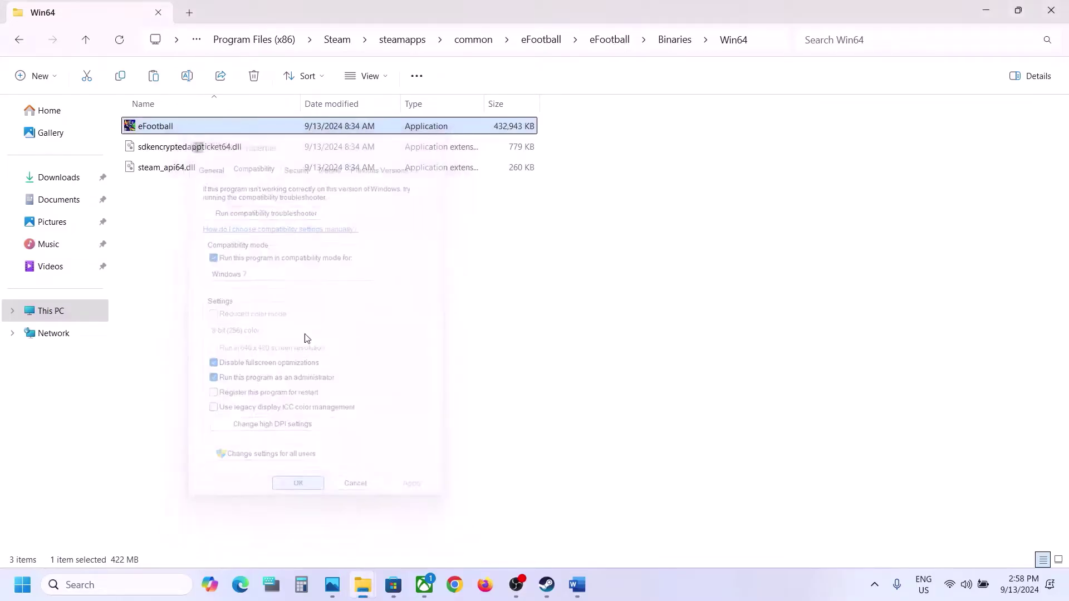
Turn off compatibility mode, Disable fullscreen optimizations, and Run this program as an administrator for the eFootball application, and save
{"action": "right_click", "coordinate": [188, 131]}
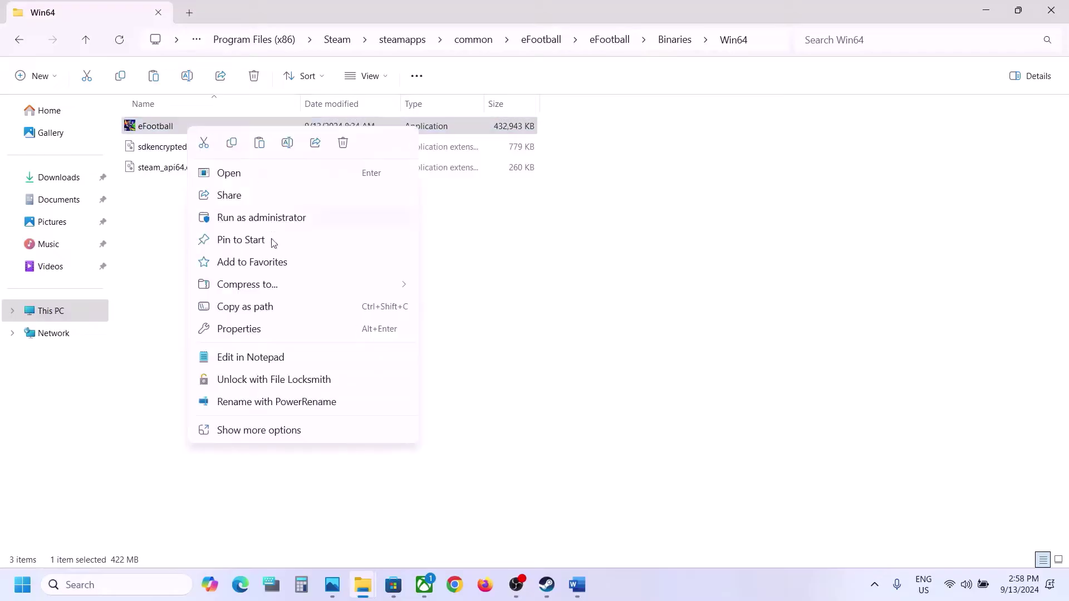
{"action": "left_click", "coordinate": [261, 329]}
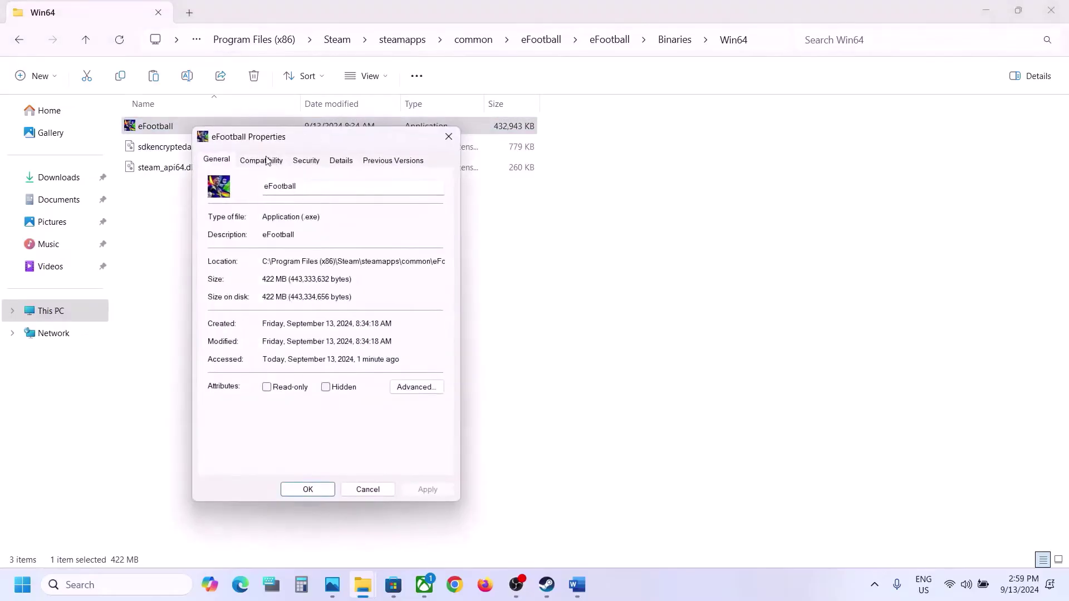
{"action": "left_click", "coordinate": [266, 161]}
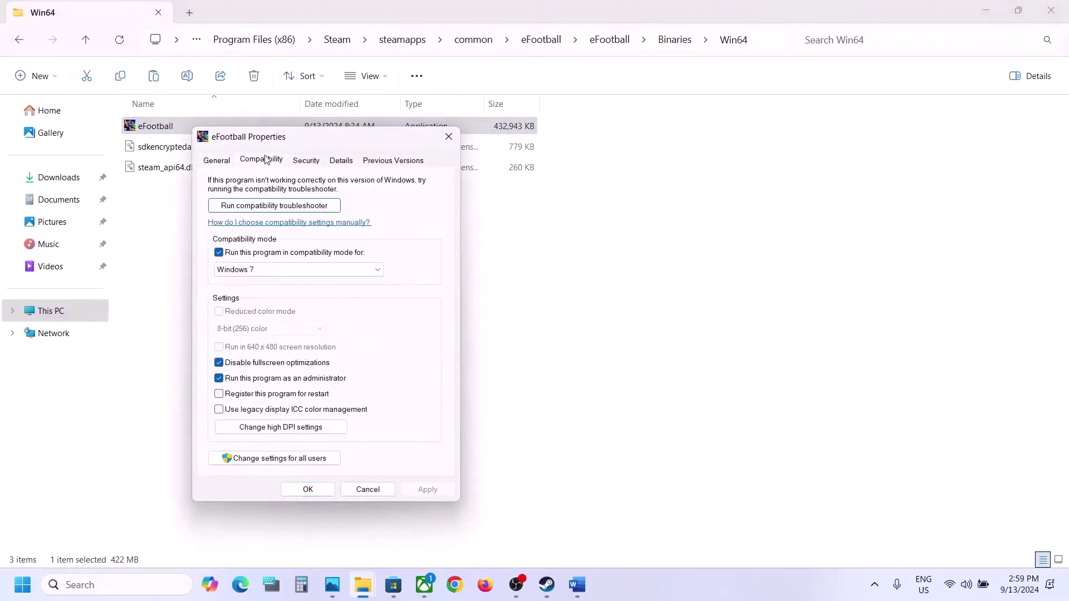
{"action": "left_click", "coordinate": [218, 253]}
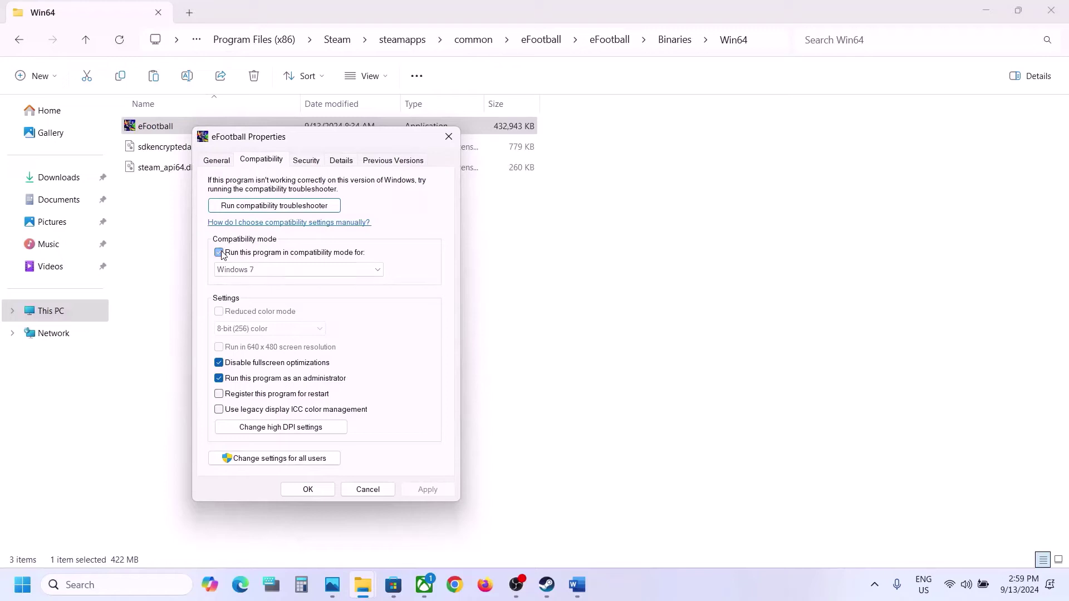
{"action": "left_click", "coordinate": [219, 363]}
{"action": "left_click", "coordinate": [219, 378]}
{"action": "left_click", "coordinate": [427, 489]}
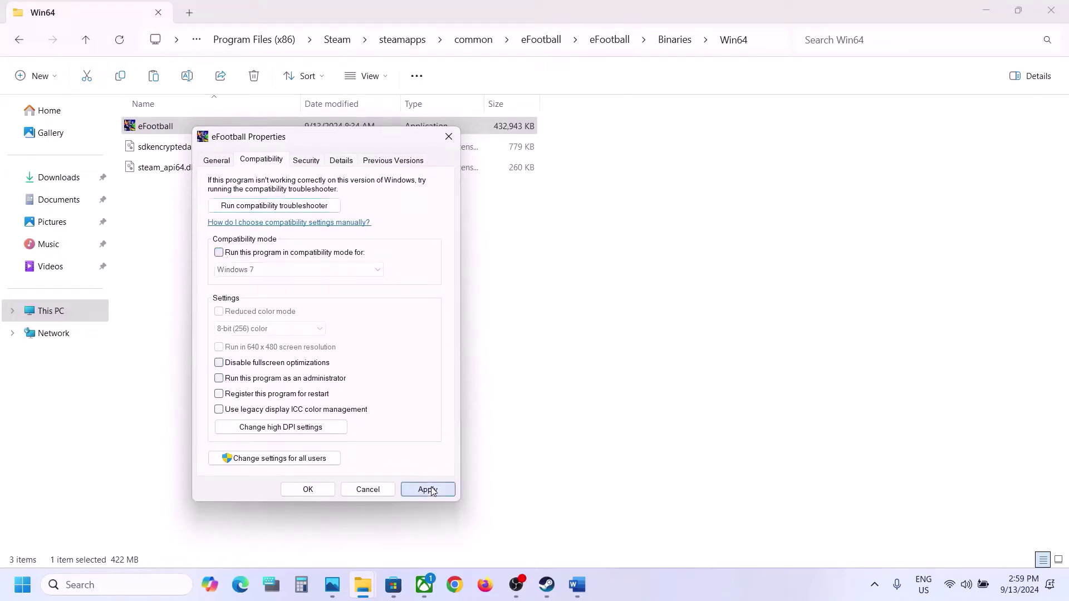
{"action": "left_click", "coordinate": [307, 489]}
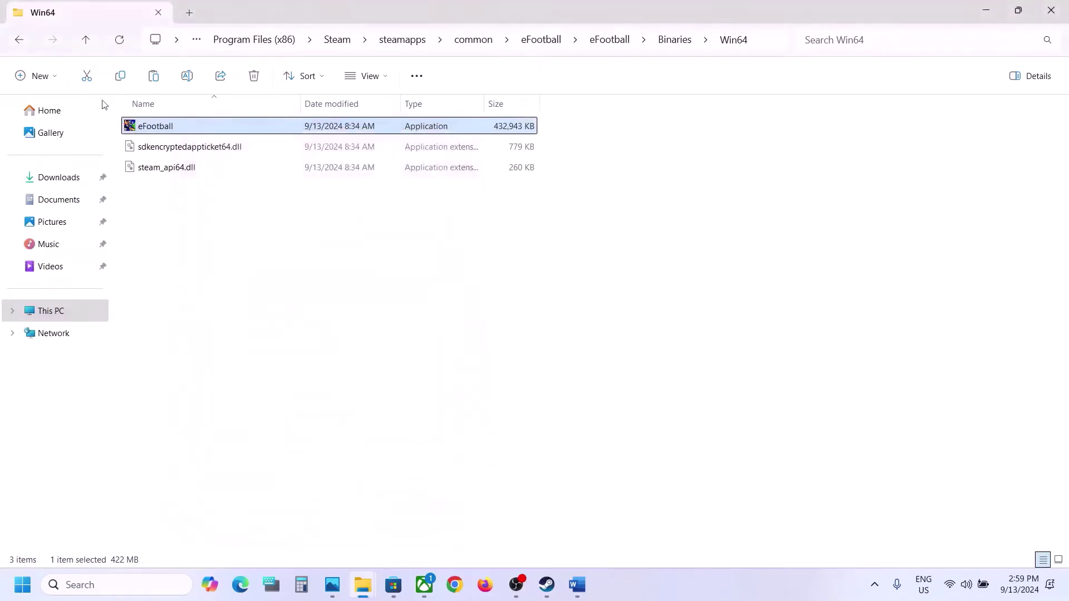
Go back up to the game's installation folder, launch its Settings application, and set the screen mode to Full Screen
{"action": "left_click", "coordinate": [87, 50]}
{"action": "left_click", "coordinate": [87, 50]}
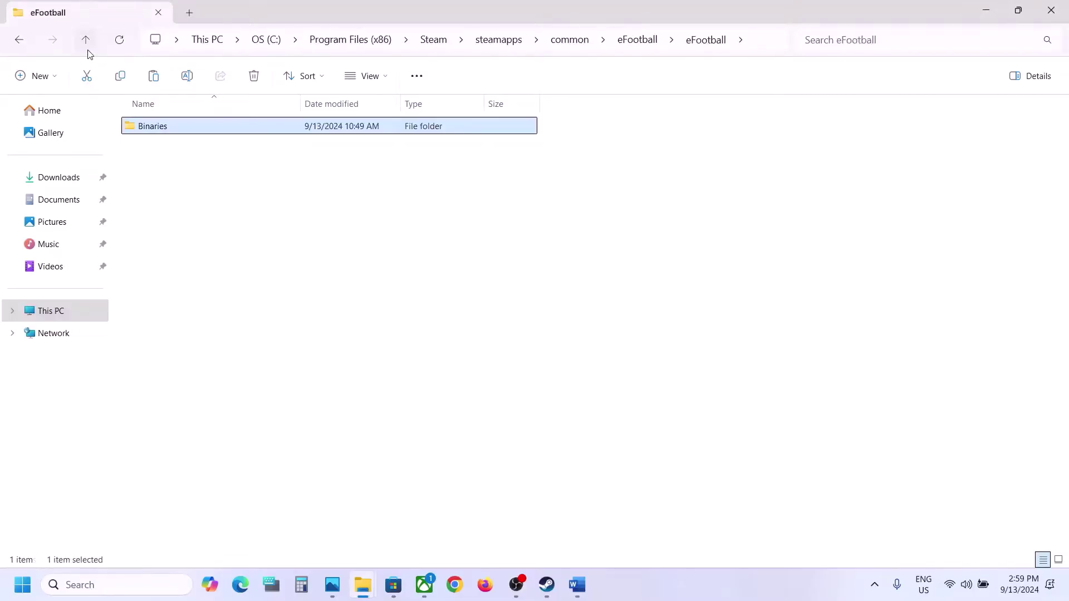
{"action": "left_click", "coordinate": [87, 50]}
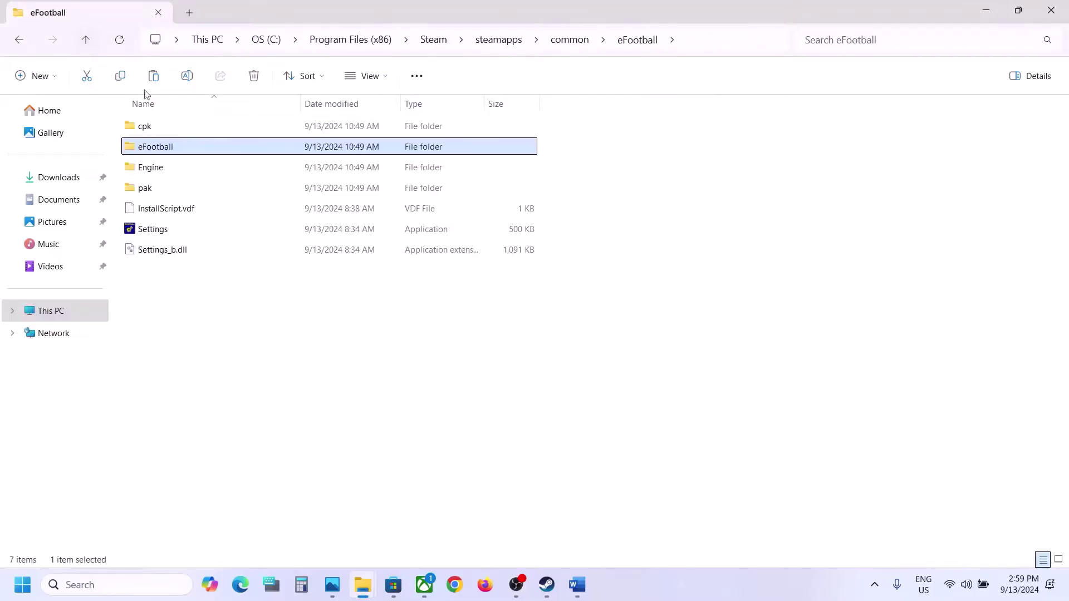
{"action": "left_click", "coordinate": [159, 233]}
{"action": "double_click", "coordinate": [218, 233]}
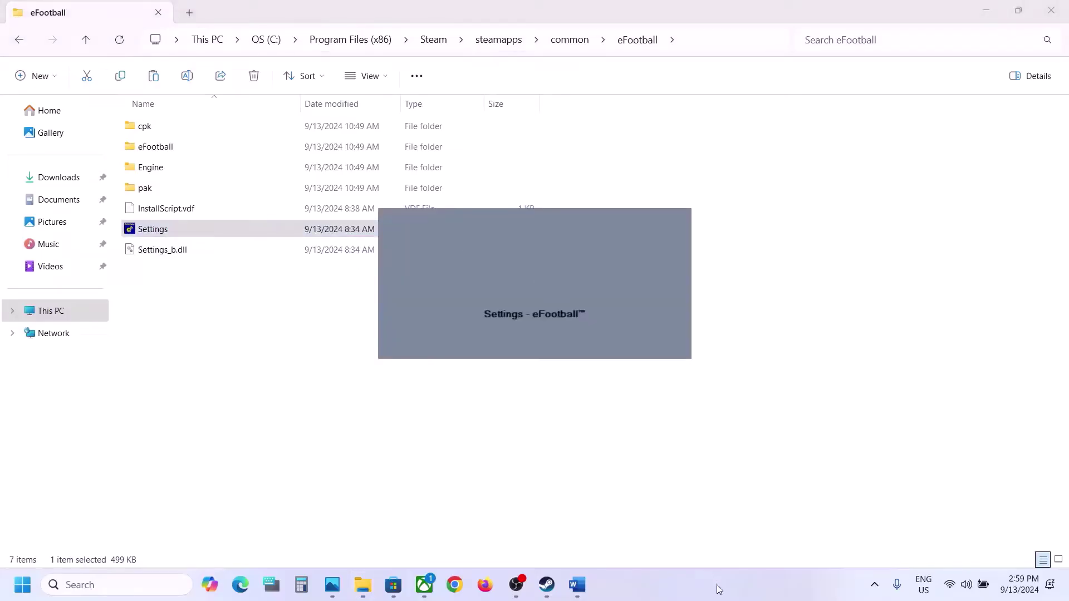
{"action": "left_click", "coordinate": [157, 230]}
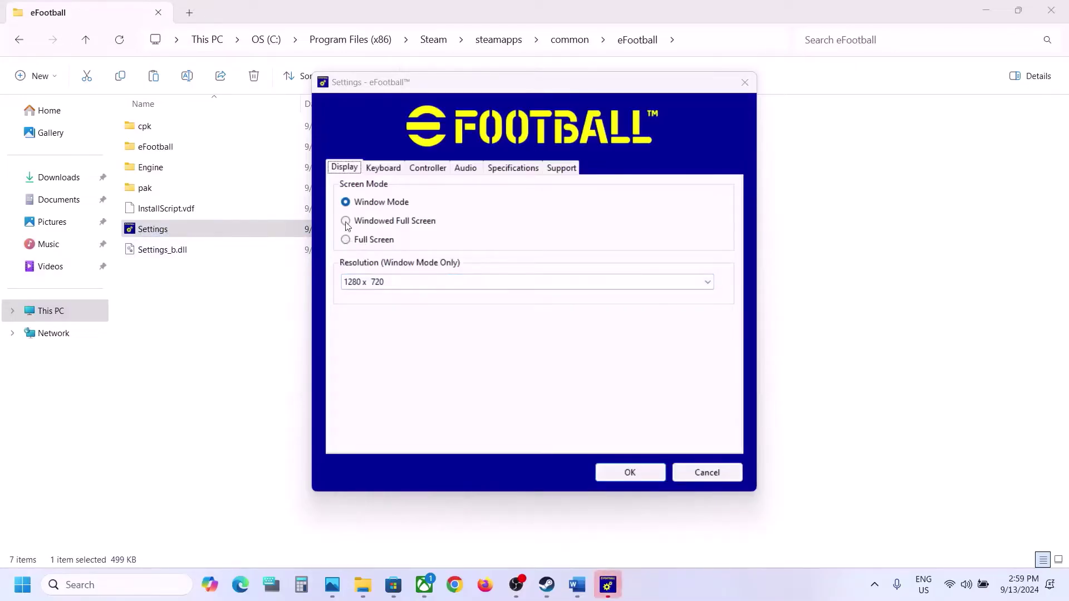
{"action": "left_click", "coordinate": [346, 240]}
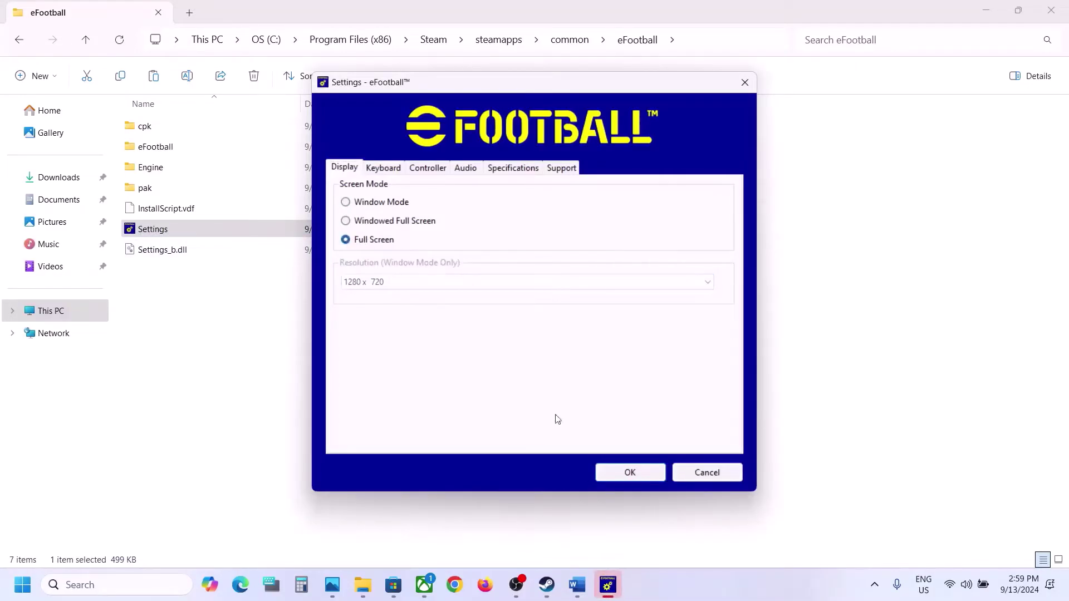
{"action": "left_click", "coordinate": [629, 473]}
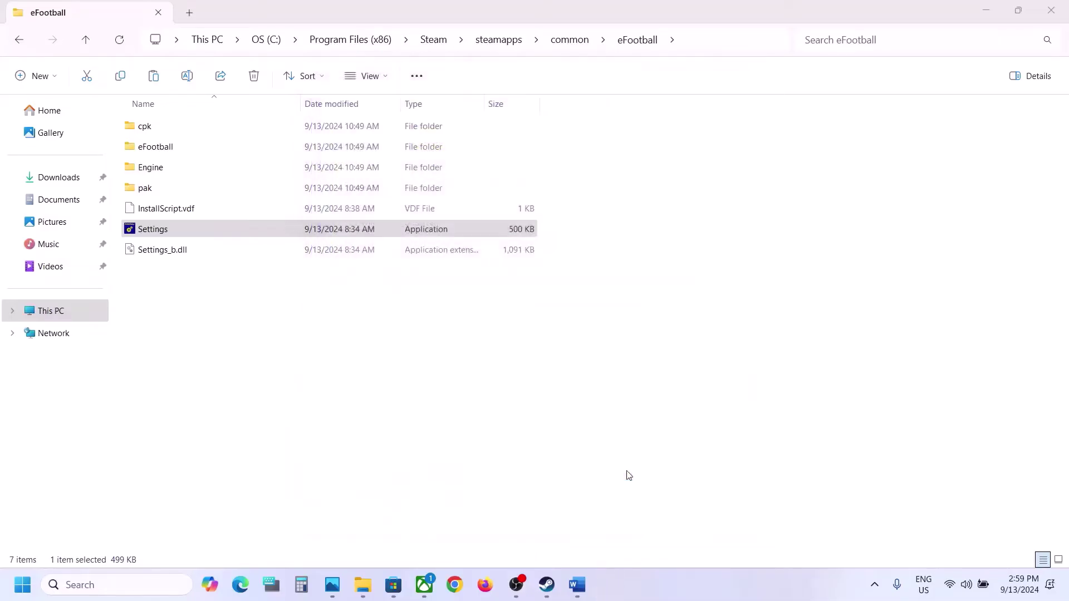
Return to the eFootball\Binaries\Win64 folder containing the game's executable
{"action": "left_click", "coordinate": [168, 149]}
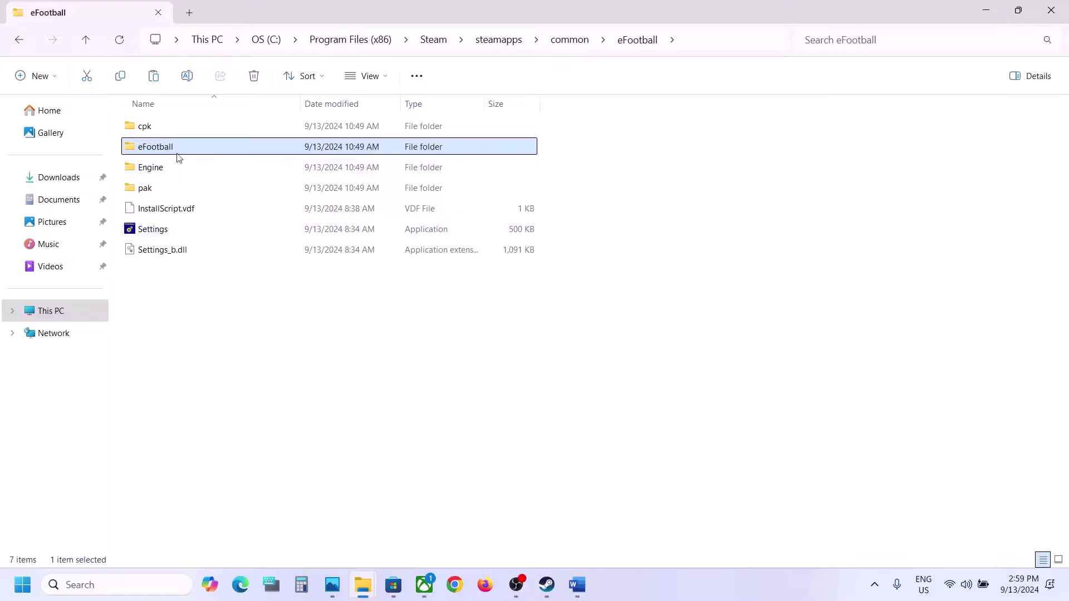
{"action": "double_click", "coordinate": [169, 149]}
{"action": "double_click", "coordinate": [173, 128]}
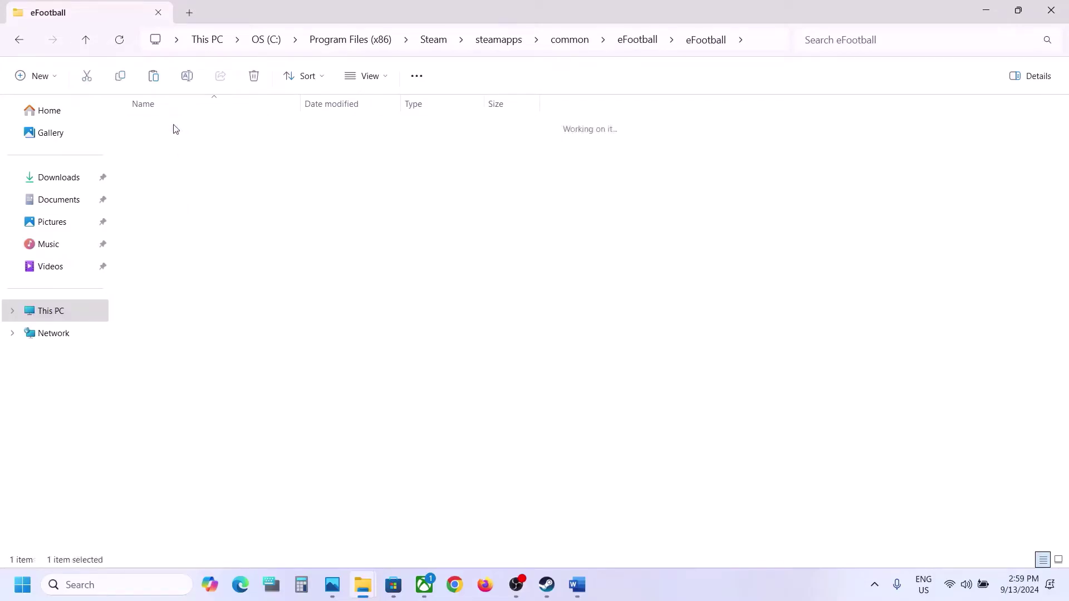
{"action": "double_click", "coordinate": [183, 127]}
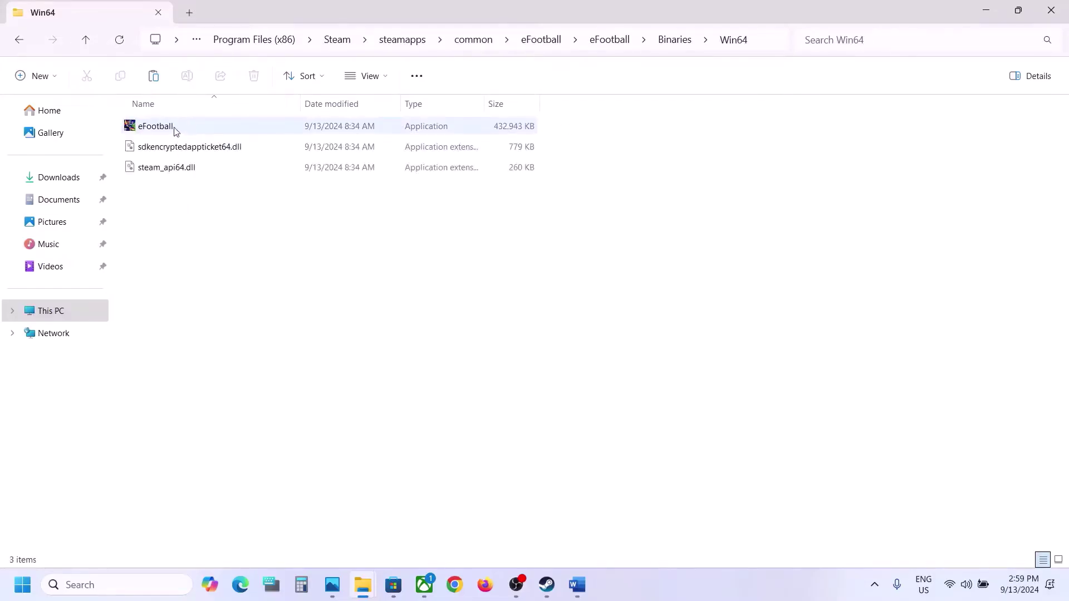
In the eFootball application's compatibility properties, set the high DPI scaling override to be performed by Application, and save the properties
{"action": "right_click", "coordinate": [174, 131]}
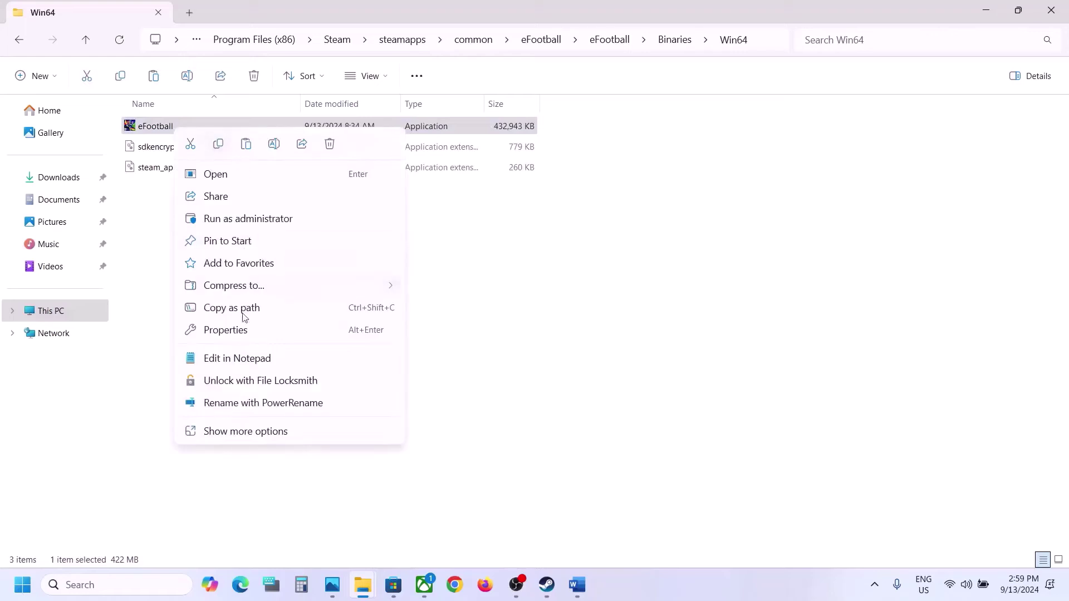
{"action": "left_click", "coordinate": [243, 329]}
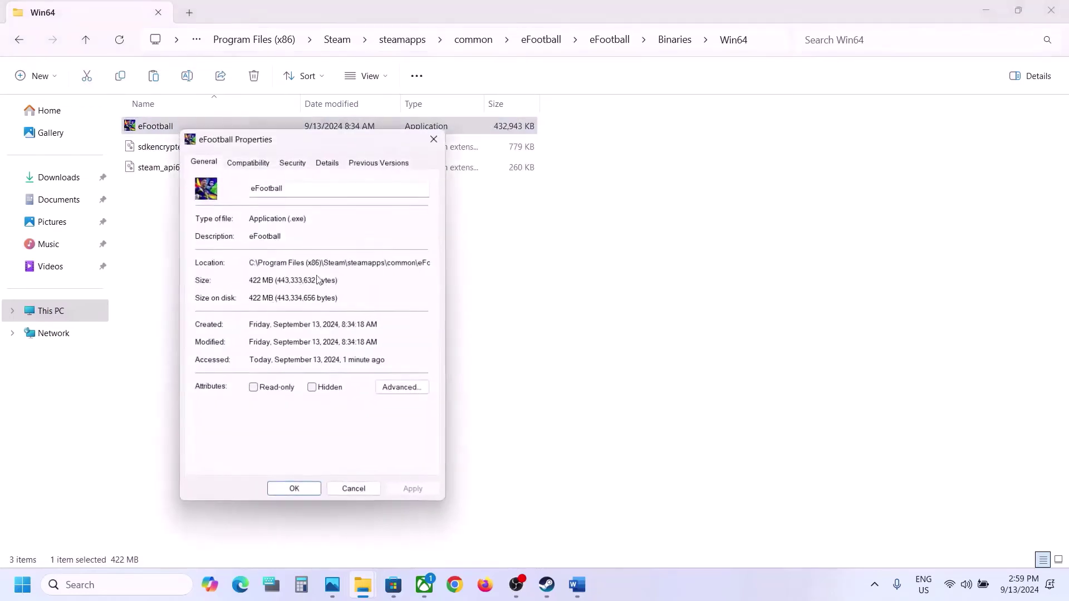
{"action": "left_click", "coordinate": [255, 165]}
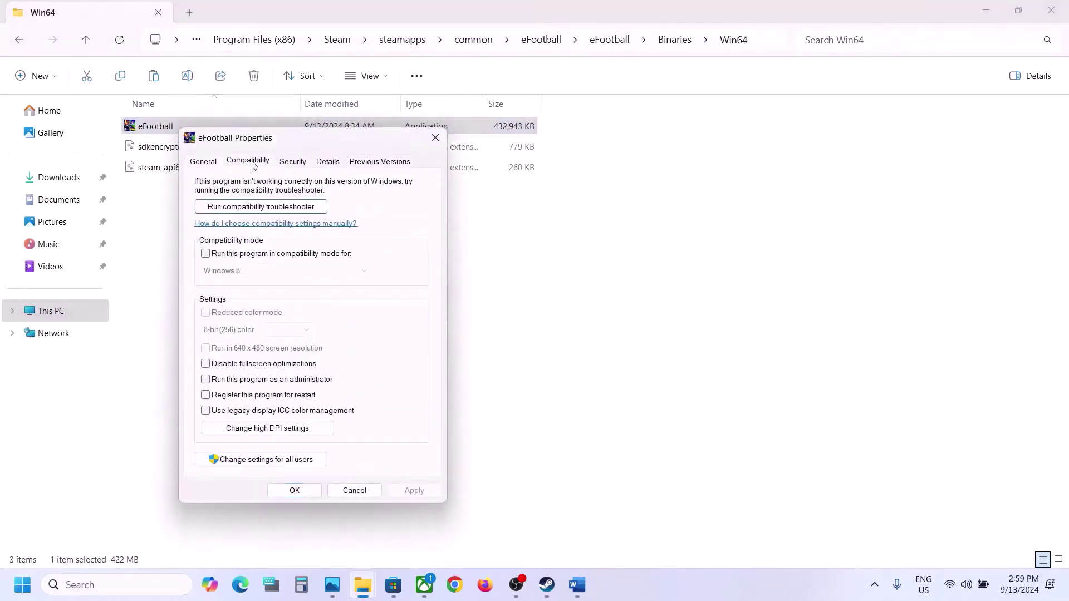
{"action": "left_click", "coordinate": [266, 430]}
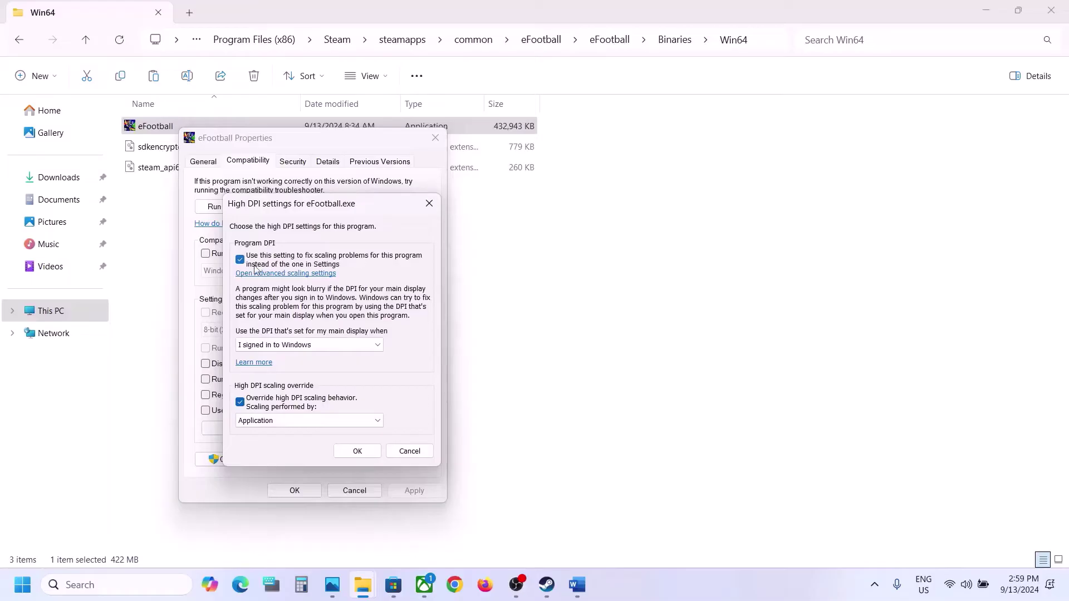
{"action": "left_click", "coordinate": [267, 422]}
{"action": "left_click", "coordinate": [266, 433]}
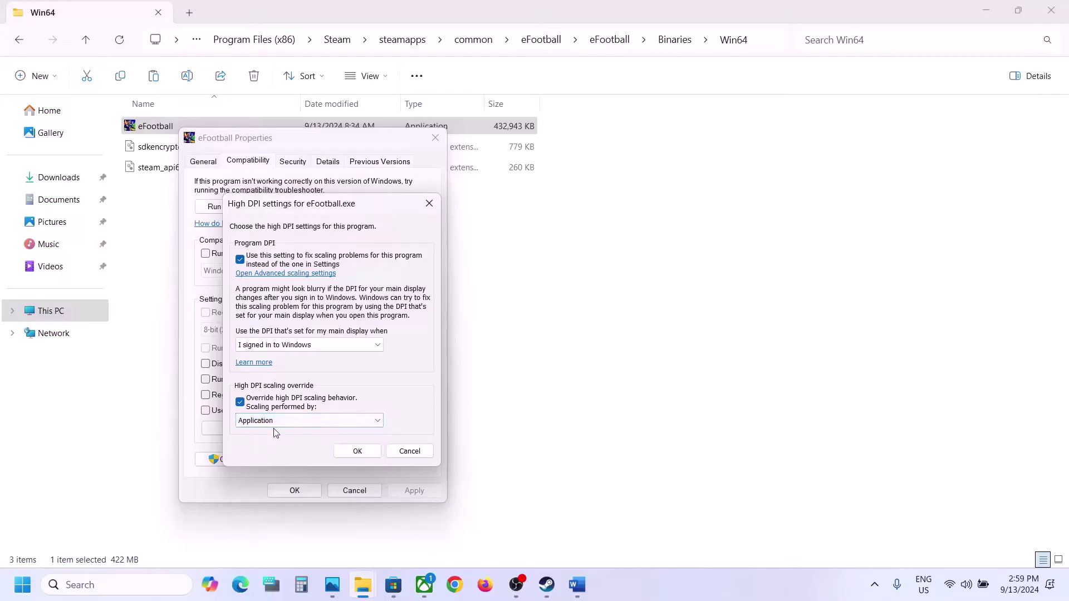
{"action": "left_click", "coordinate": [360, 451]}
{"action": "left_click", "coordinate": [412, 490]}
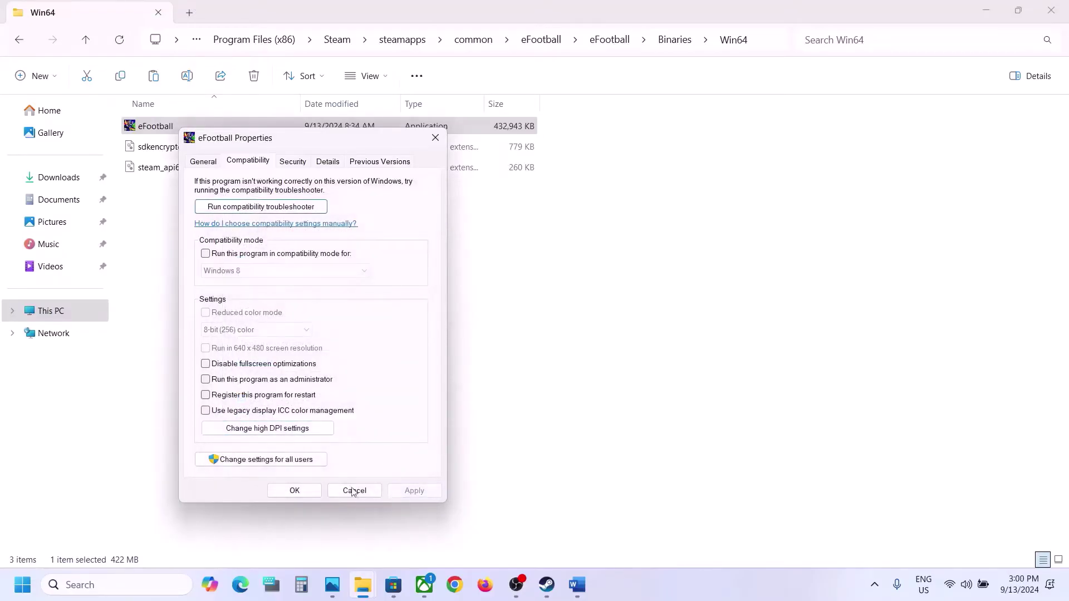
{"action": "left_click", "coordinate": [297, 490]}
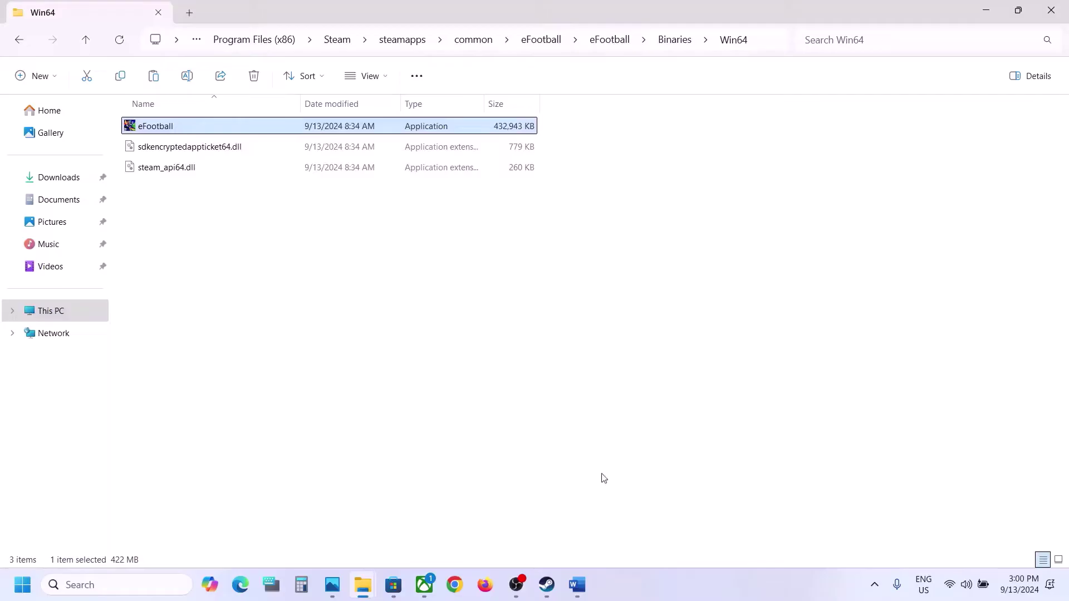
Switch to the Word document of troubleshooting steps and review Step 6, highlighting the word "windowed"
{"action": "left_click", "coordinate": [578, 585]}
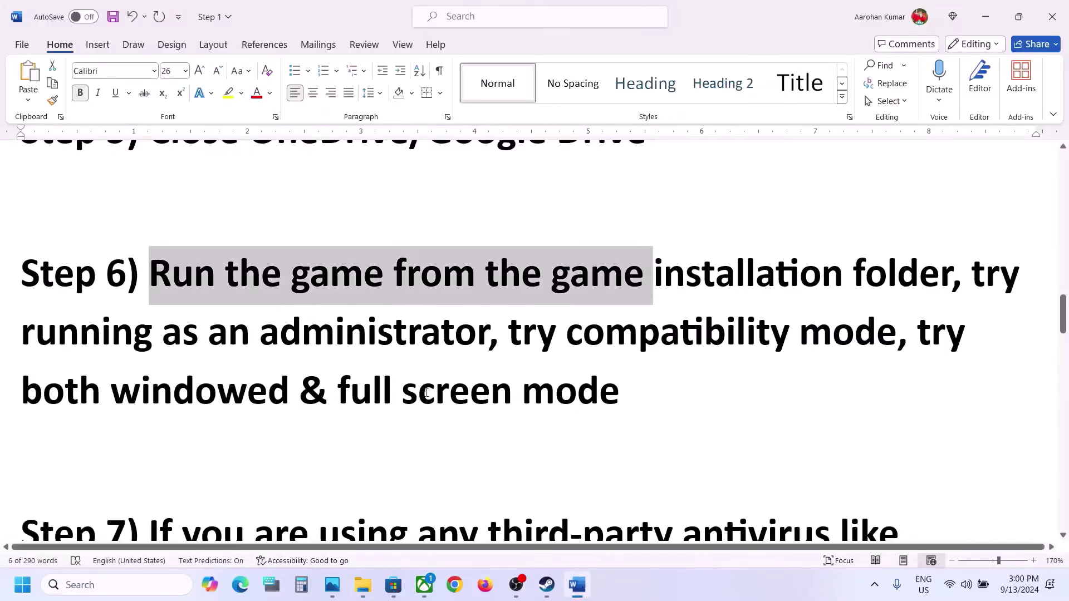
{"action": "scroll", "coordinate": [426, 392], "scroll_direction": "down", "scroll_amount": 5}
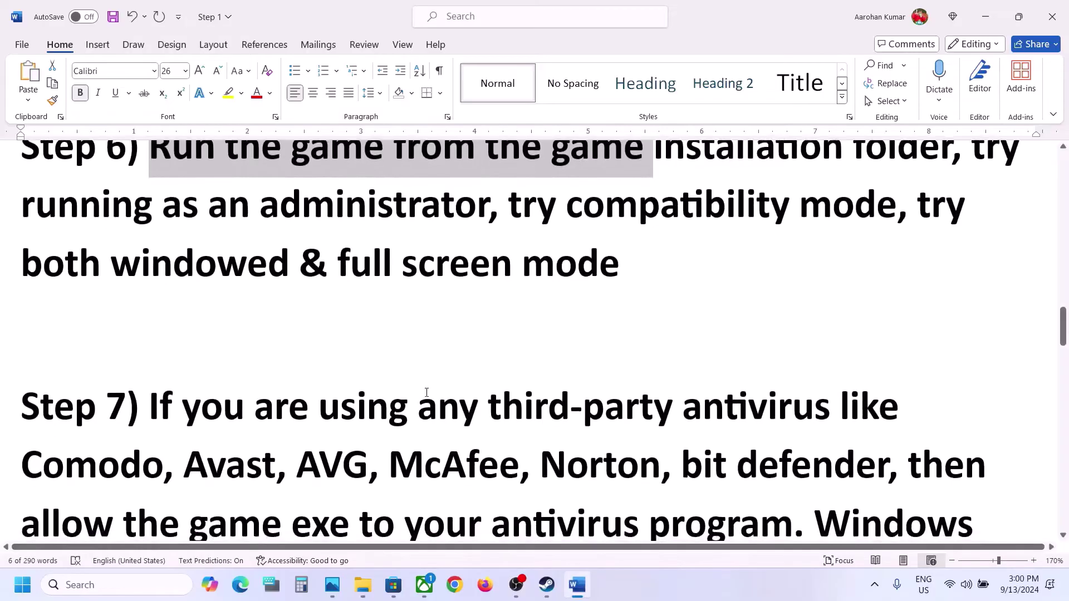
{"action": "scroll", "coordinate": [426, 392], "scroll_direction": "down", "scroll_amount": 3}
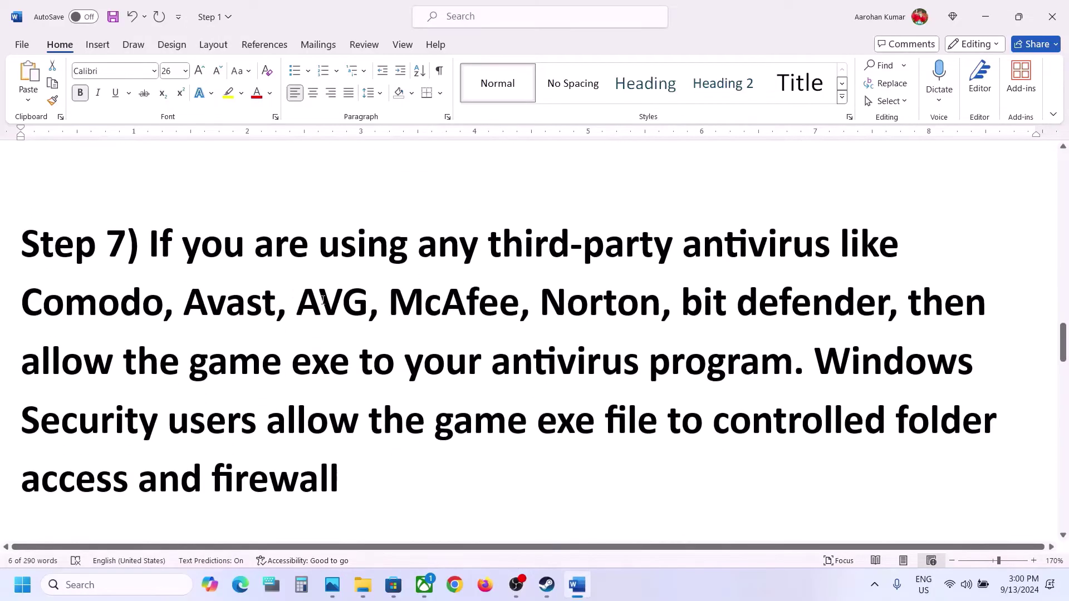
{"action": "scroll", "coordinate": [323, 301], "scroll_direction": "up", "scroll_amount": 5}
{"action": "scroll", "coordinate": [323, 301], "scroll_direction": "up", "scroll_amount": 2}
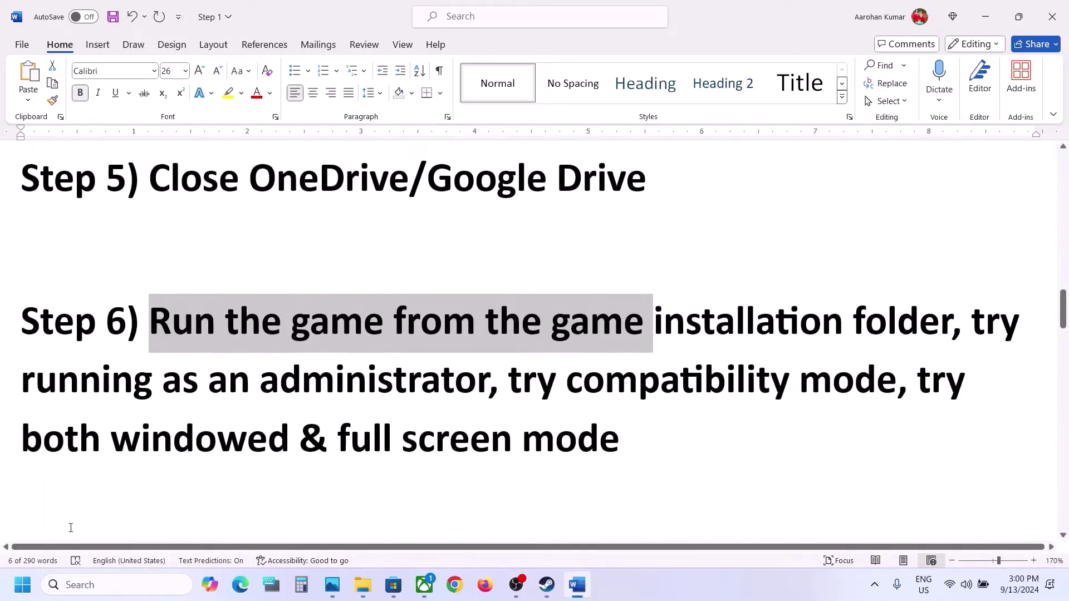
{"action": "left_click_drag", "start_coordinate": [110, 452], "coordinate": [291, 443]}
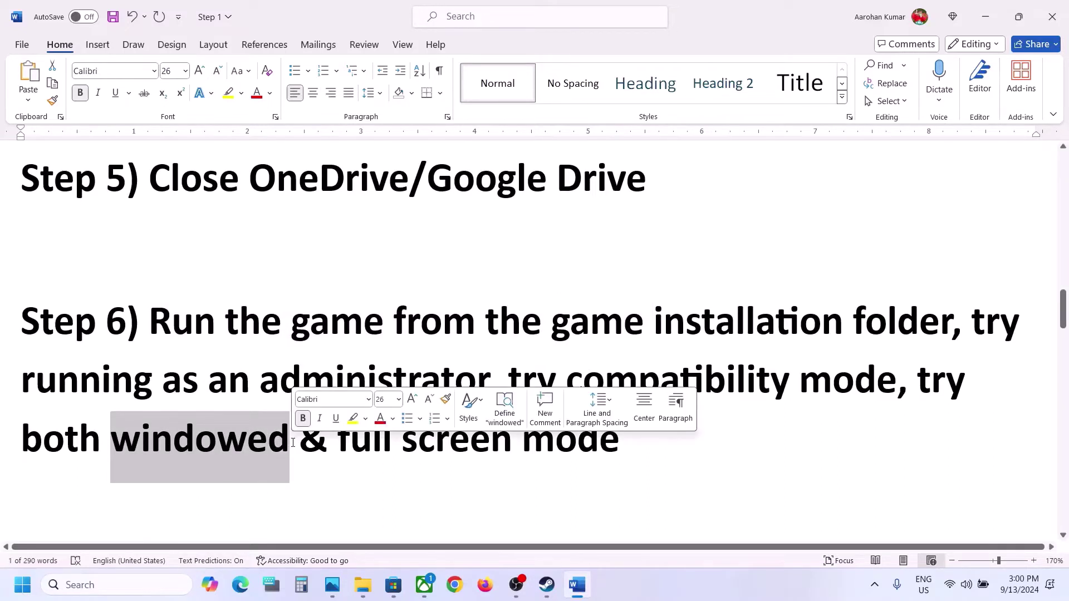
Read Step 7 about allowing the game exe in third-party antivirus programs, and in Windows Security's controlled folder access and firewall
{"action": "scroll", "coordinate": [293, 443], "scroll_direction": "down", "scroll_amount": 3}
{"action": "scroll", "coordinate": [292, 443], "scroll_direction": "down", "scroll_amount": 1}
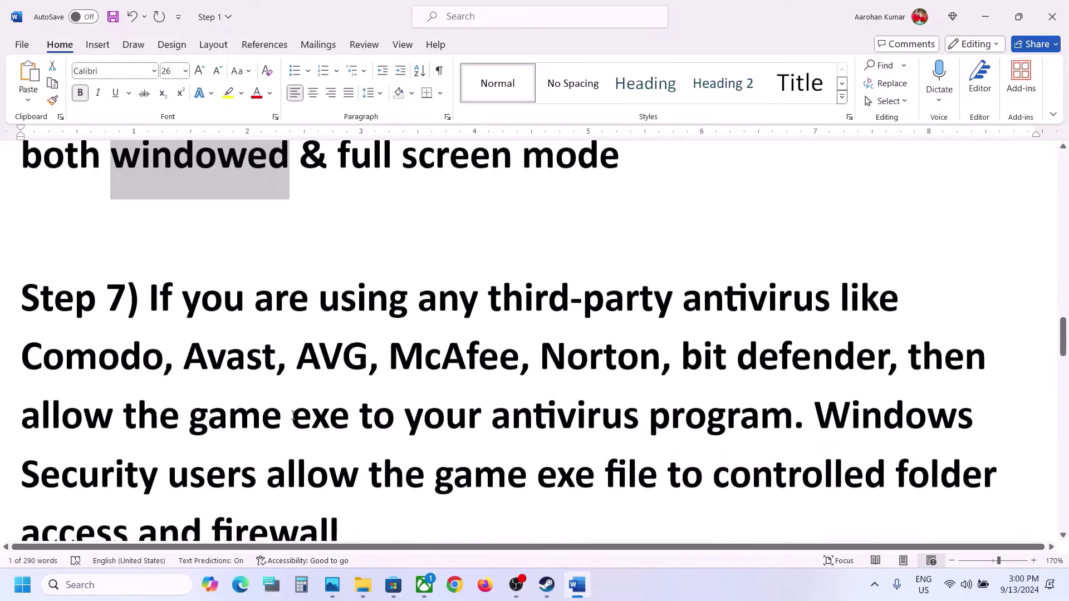
{"action": "left_click_drag", "start_coordinate": [158, 256], "coordinate": [404, 366]}
{"action": "left_click", "coordinate": [402, 367]}
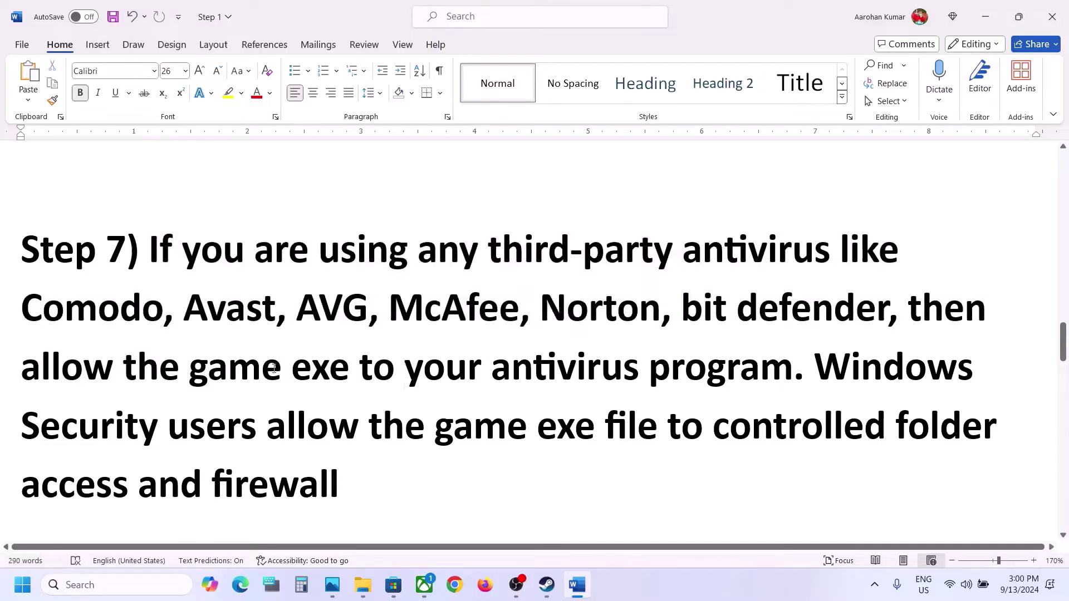
{"action": "left_click_drag", "start_coordinate": [262, 369], "coordinate": [689, 369]}
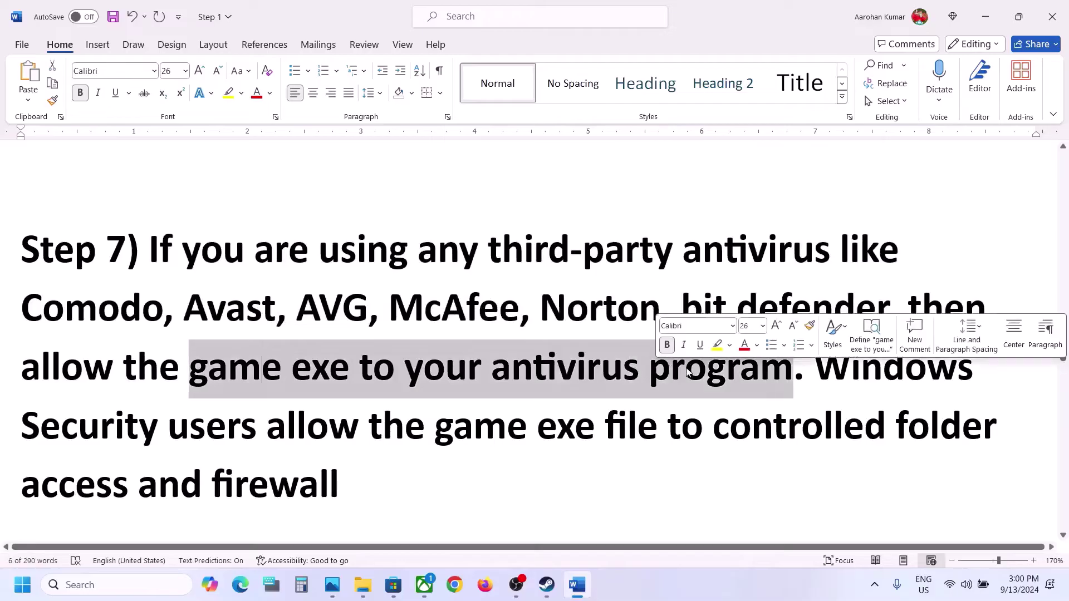
{"action": "left_click", "coordinate": [329, 368]}
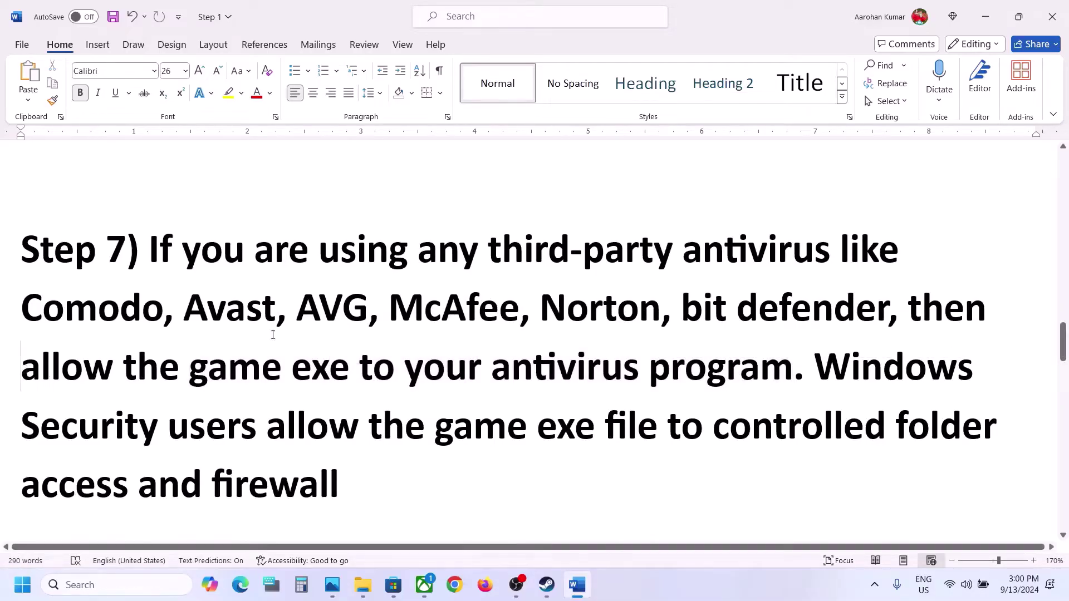
{"action": "left_click", "coordinate": [792, 368], "text": "shift"}
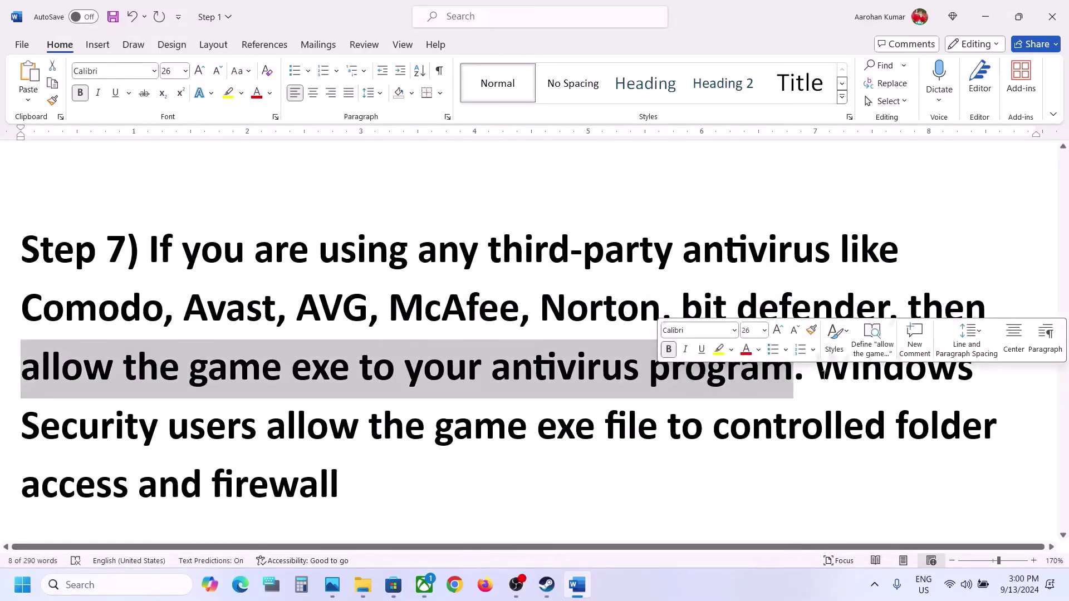
{"action": "left_click_drag", "start_coordinate": [823, 372], "coordinate": [562, 418]}
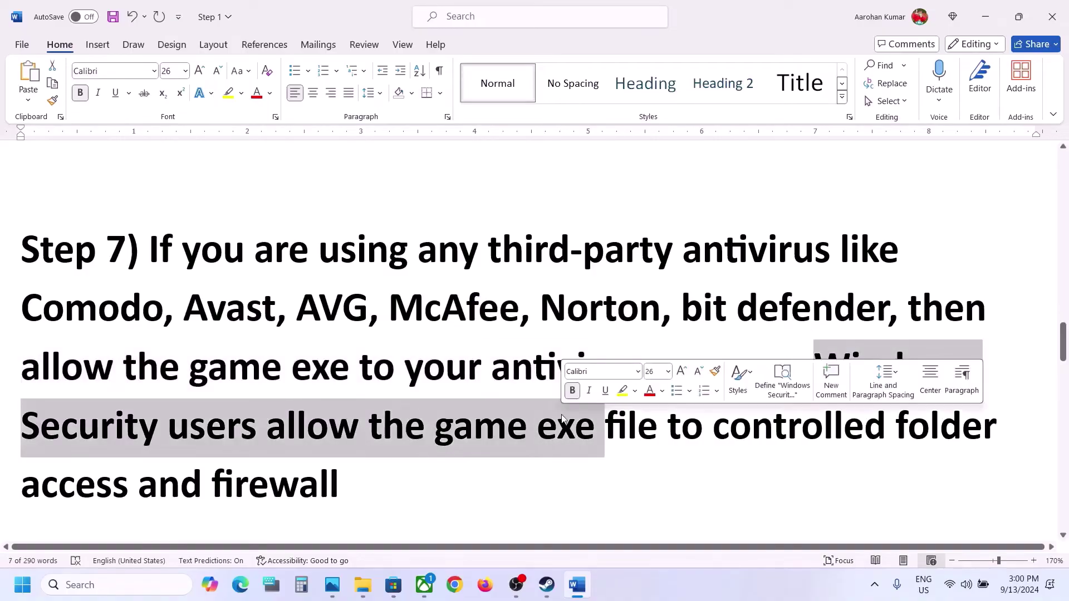
Open Windows Settings, go to Windows Security's ransomware protection, and show the apps allowed through Controlled folder access
{"action": "key", "text": "super+i"}
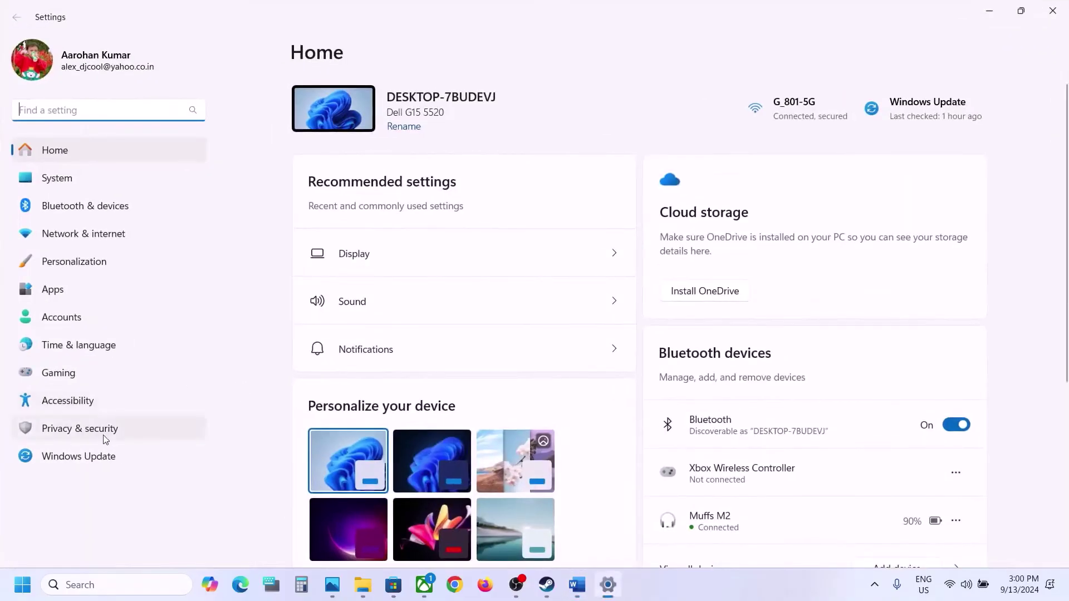
{"action": "left_click", "coordinate": [105, 439]}
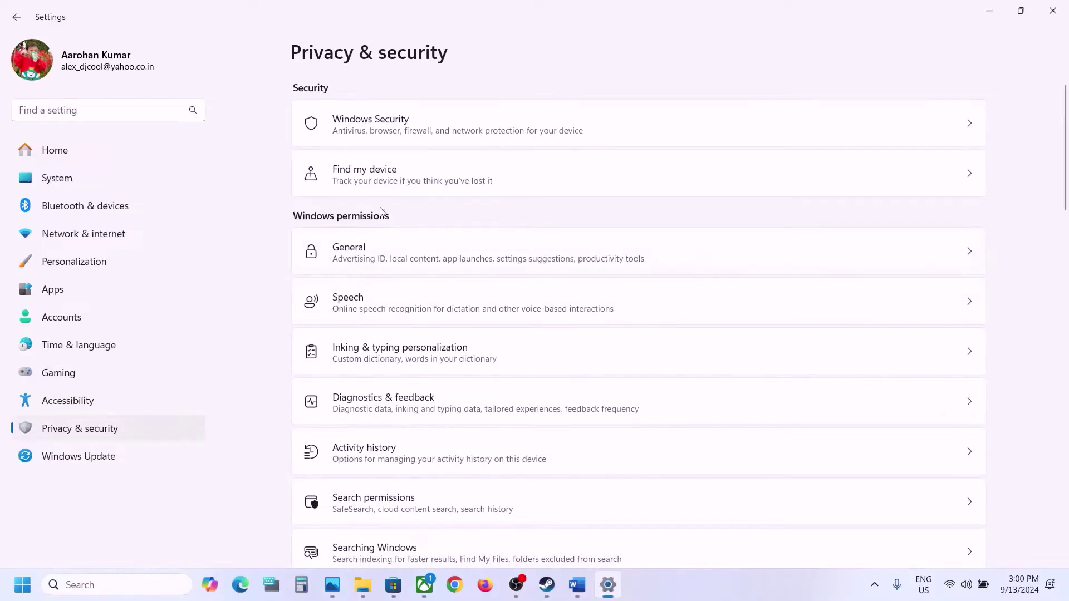
{"action": "left_click", "coordinate": [367, 131]}
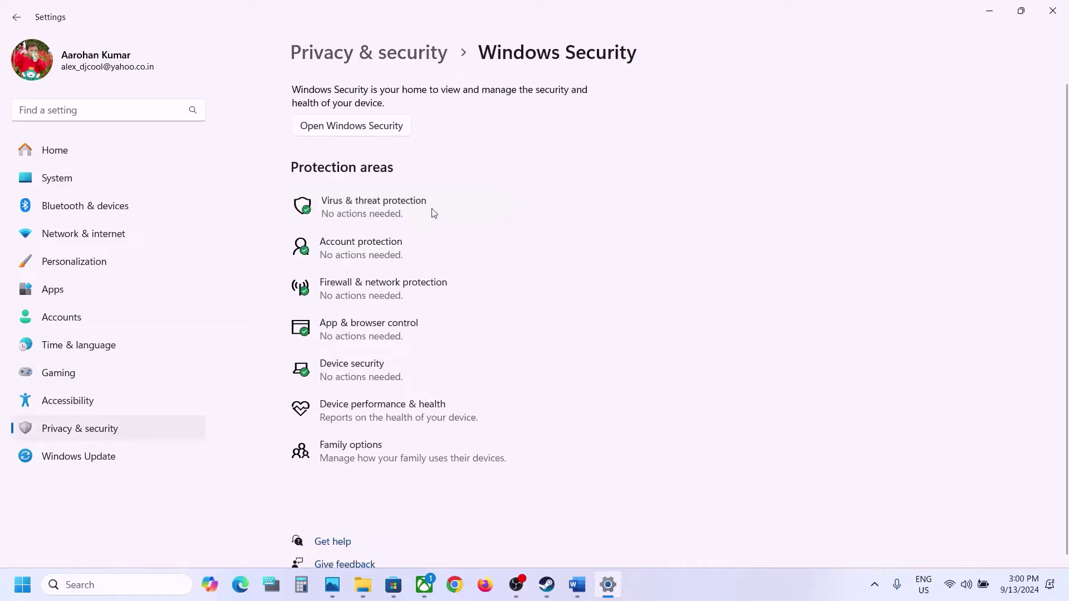
{"action": "left_click", "coordinate": [432, 214]}
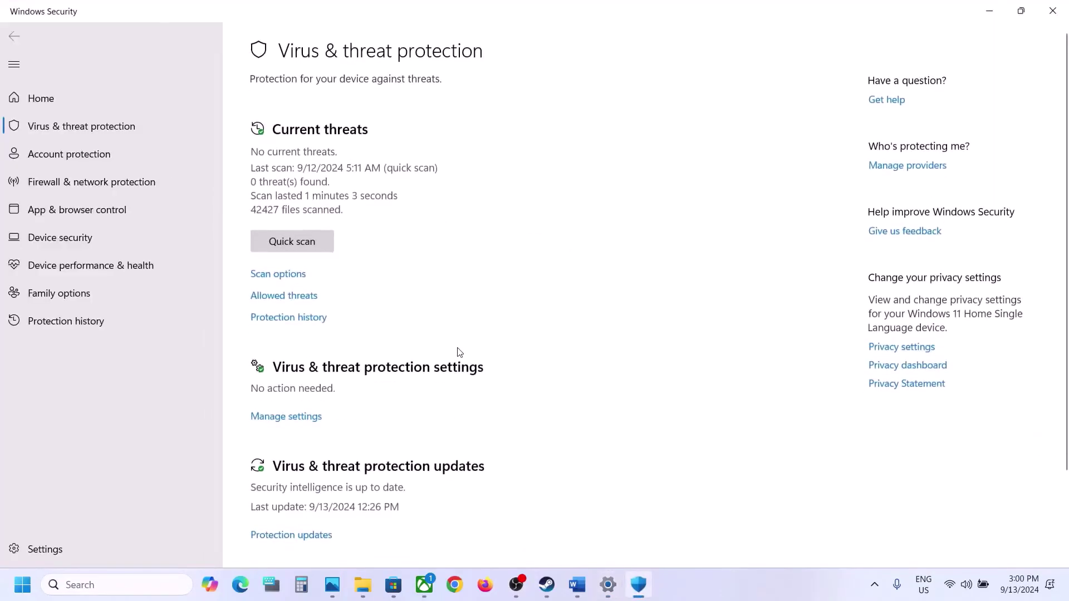
{"action": "scroll", "coordinate": [459, 351], "scroll_direction": "down", "scroll_amount": 3}
{"action": "scroll", "coordinate": [365, 509], "scroll_direction": "up", "scroll_amount": 1}
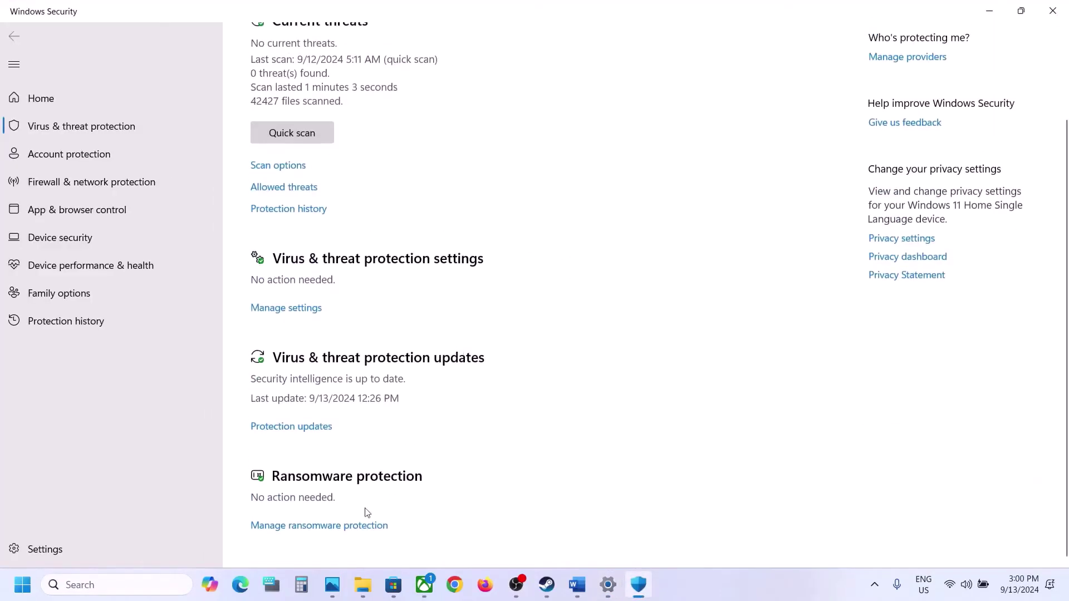
{"action": "left_click", "coordinate": [333, 535]}
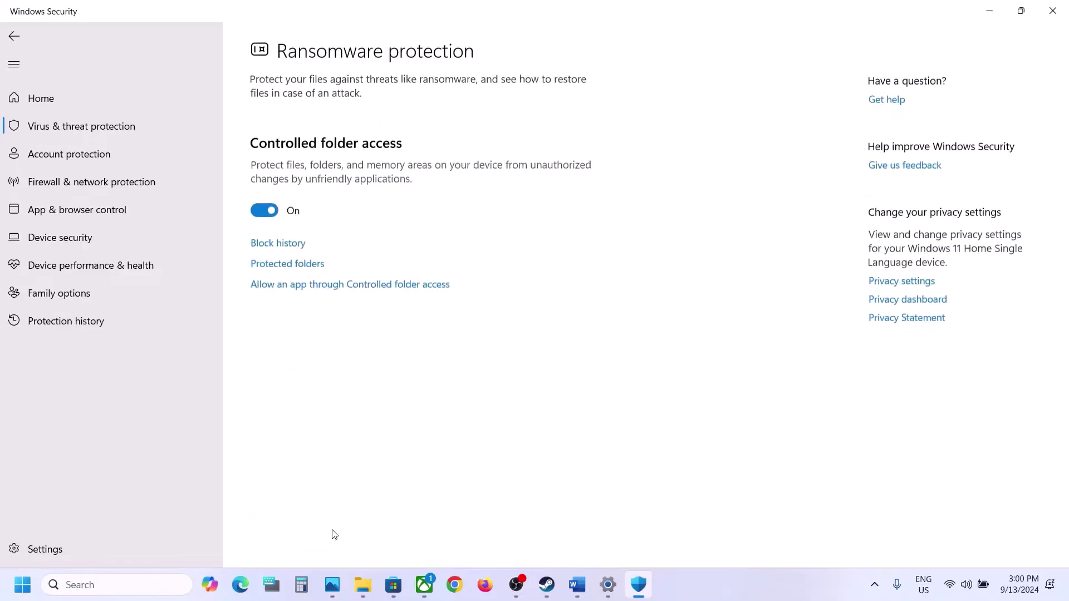
{"action": "left_click", "coordinate": [349, 285]}
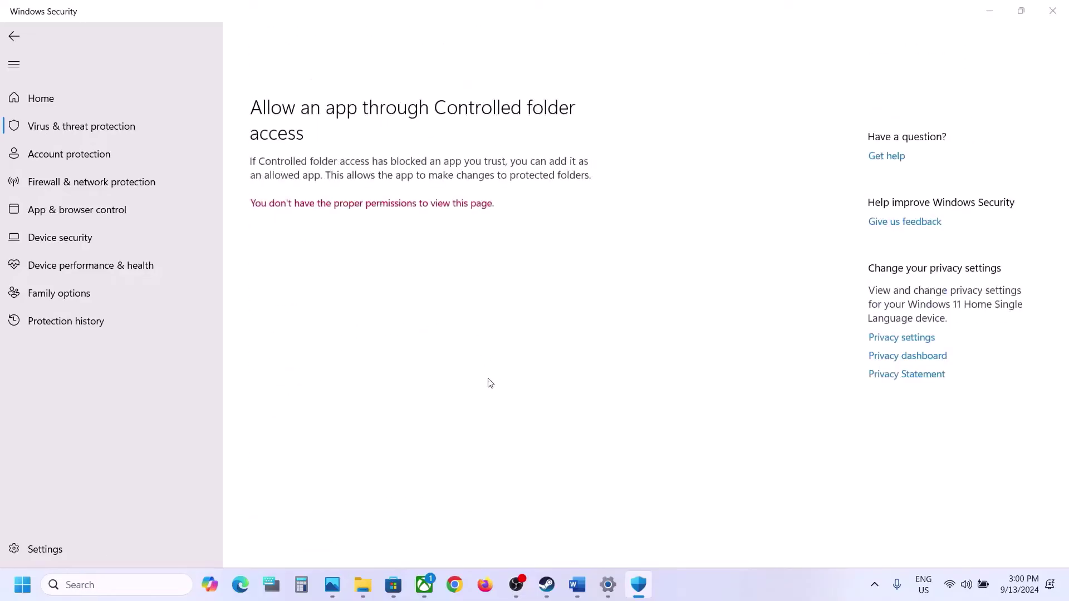
Start adding an allowed app by browsing for its file, and go to C:\Program Files (x86)\Steam
{"action": "scroll", "coordinate": [440, 323], "scroll_direction": "down", "scroll_amount": 2}
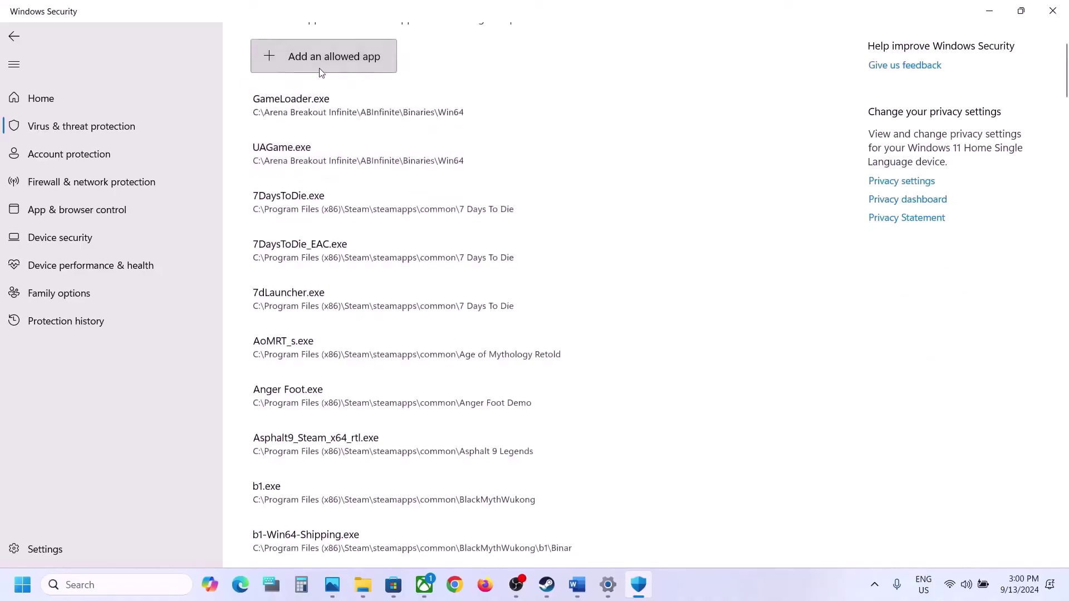
{"action": "left_click", "coordinate": [319, 65]}
{"action": "left_click", "coordinate": [309, 110]}
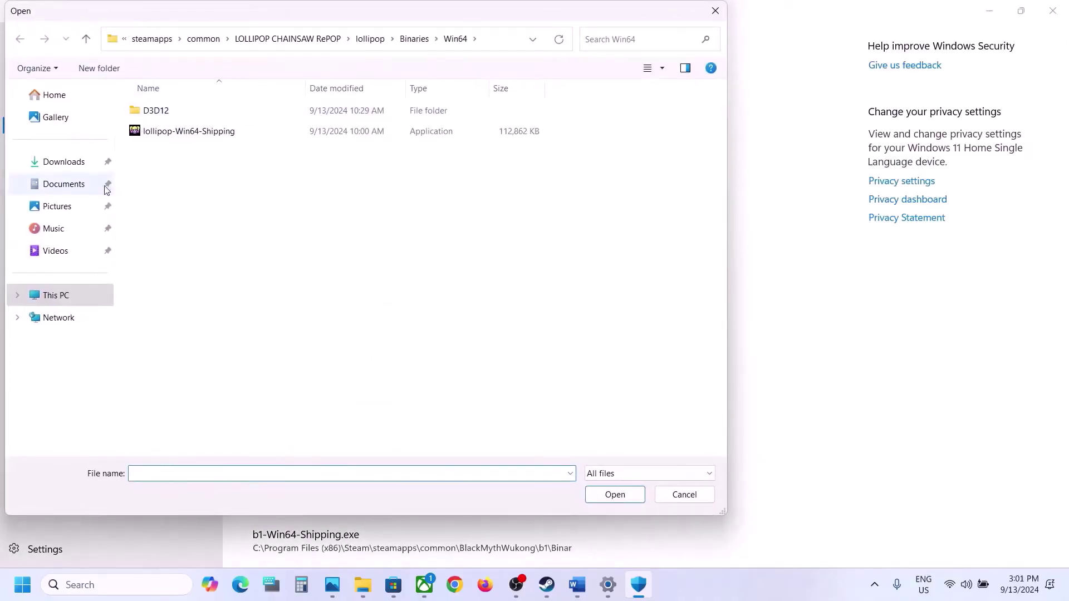
{"action": "left_click", "coordinate": [67, 295]}
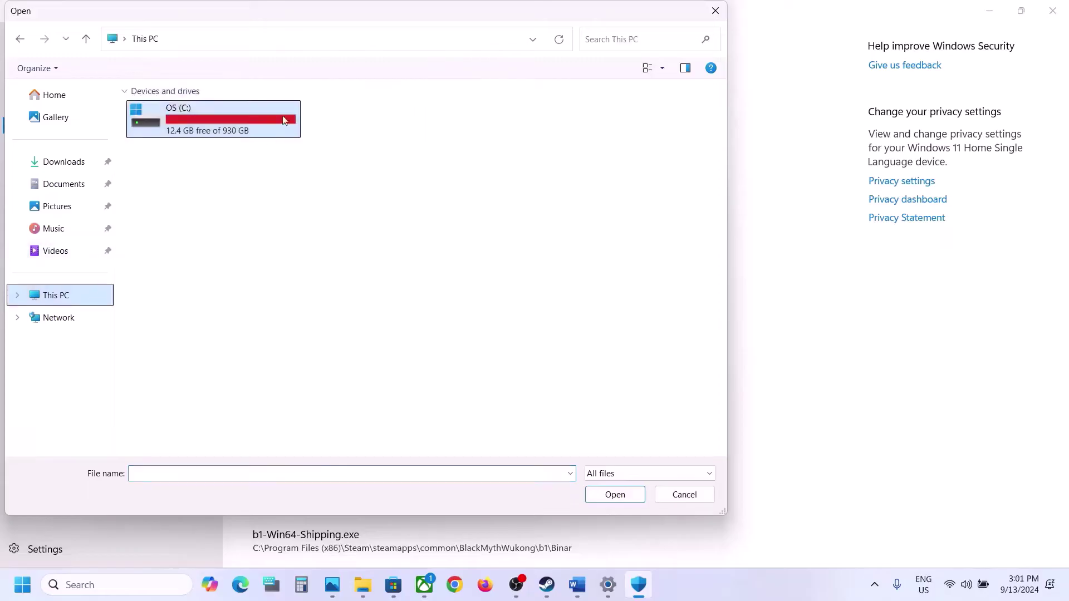
{"action": "double_click", "coordinate": [255, 112]}
{"action": "scroll", "coordinate": [256, 117], "scroll_direction": "down", "scroll_amount": 2}
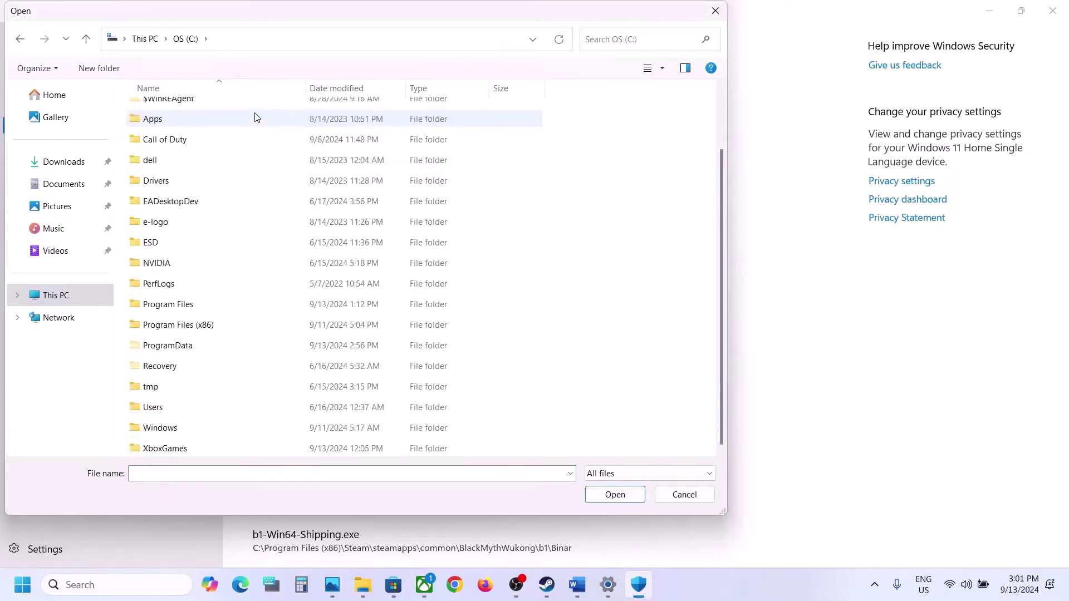
{"action": "double_click", "coordinate": [202, 326]}
{"action": "scroll", "coordinate": [210, 327], "scroll_direction": "down", "scroll_amount": 5}
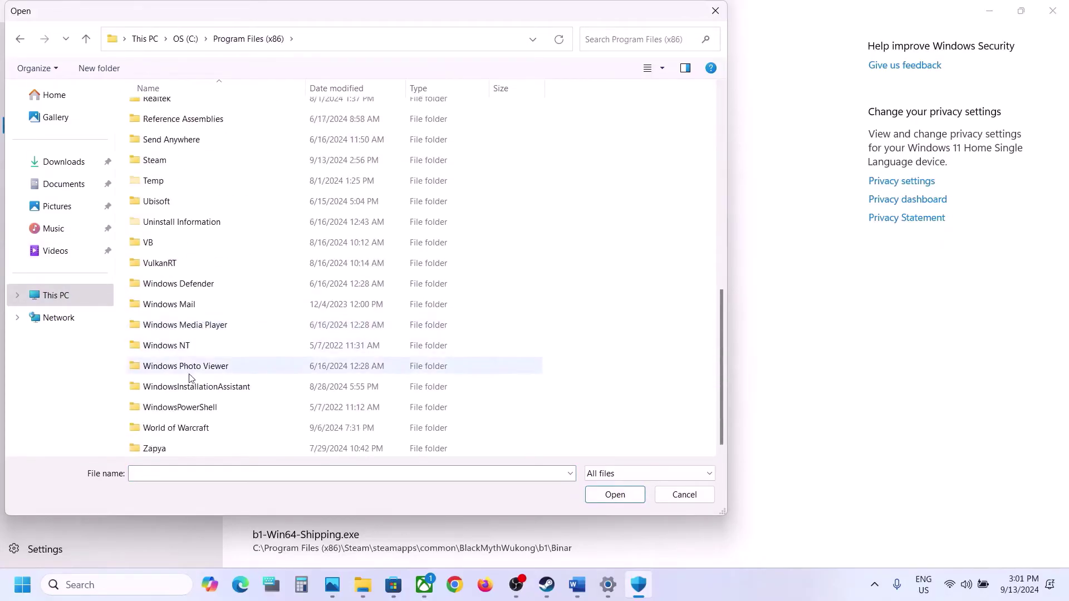
{"action": "scroll", "coordinate": [184, 345], "scroll_direction": "up", "scroll_amount": 2}
{"action": "double_click", "coordinate": [162, 276]}
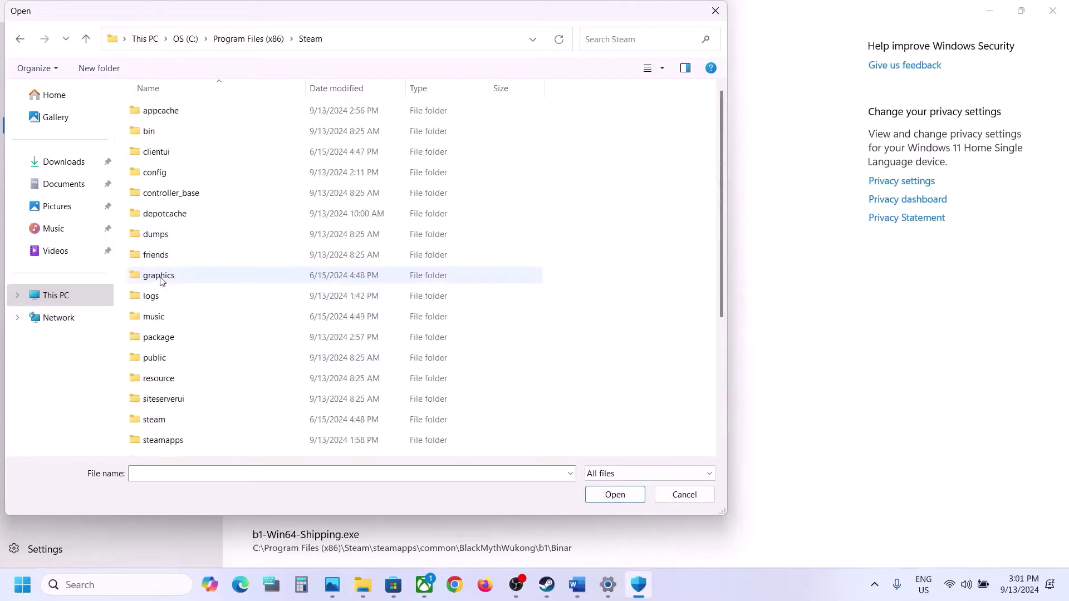
Add the eFootball application from steamapps\common\eFootball\eFootball\Binaries\Win64 to the apps allowed through Controlled folder access
{"action": "scroll", "coordinate": [161, 278], "scroll_direction": "down", "scroll_amount": 3}
{"action": "double_click", "coordinate": [205, 243]}
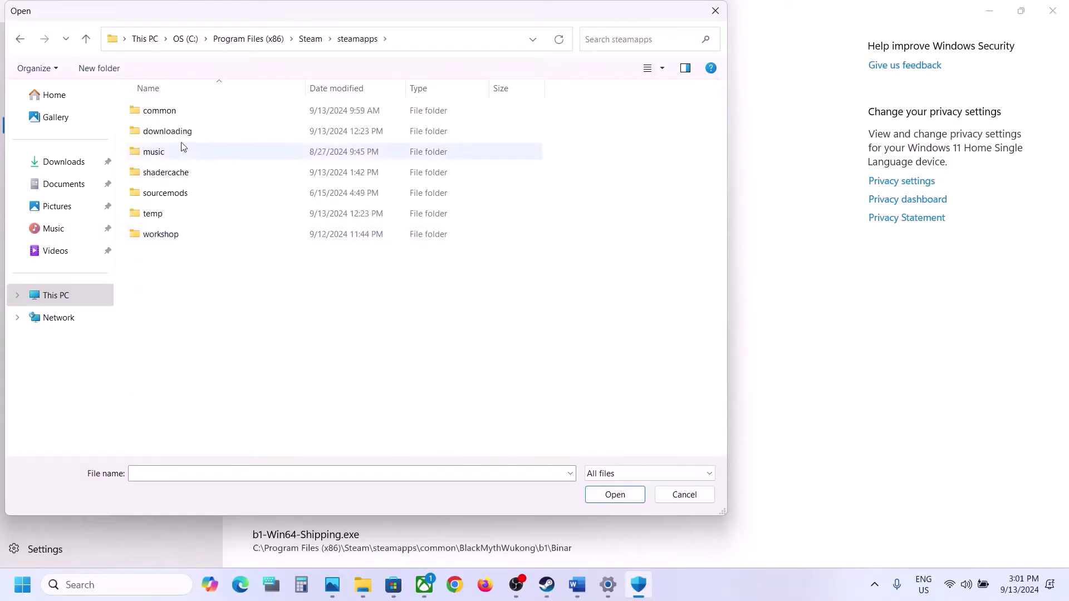
{"action": "double_click", "coordinate": [171, 115]}
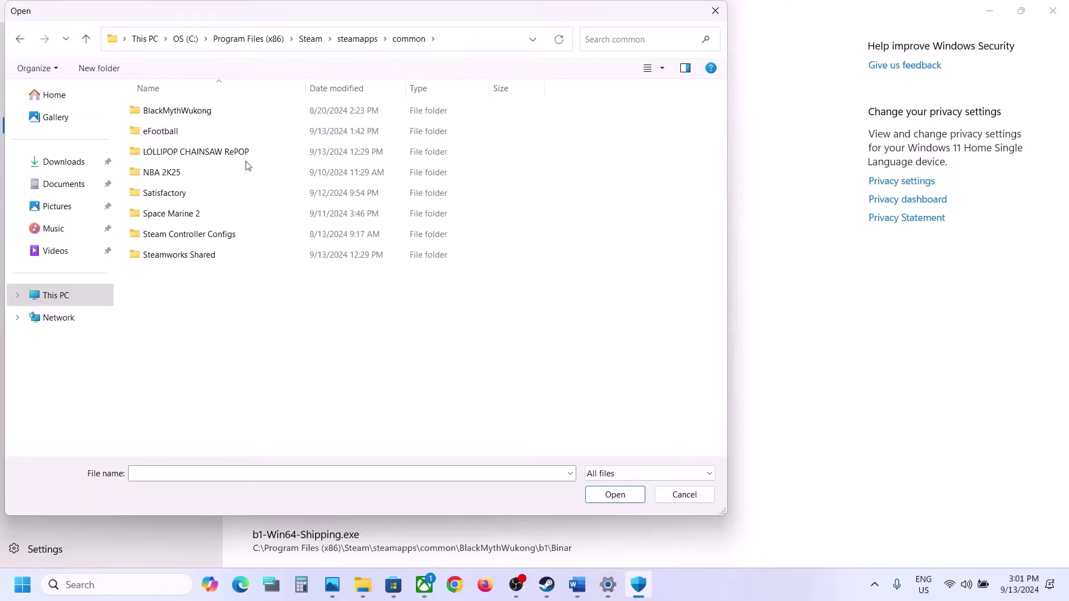
{"action": "double_click", "coordinate": [173, 133]}
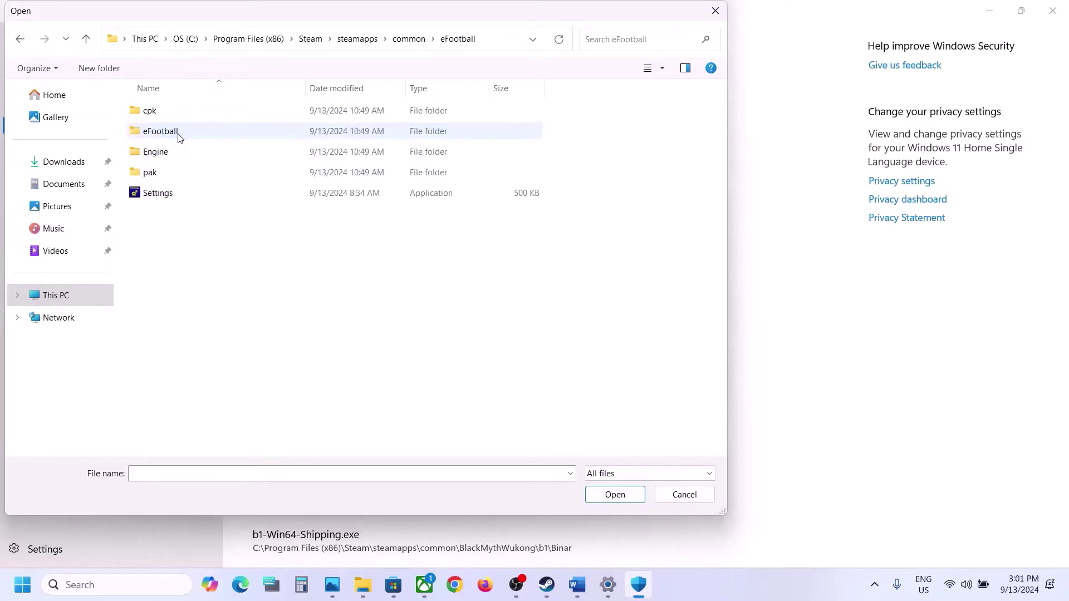
{"action": "double_click", "coordinate": [163, 137]}
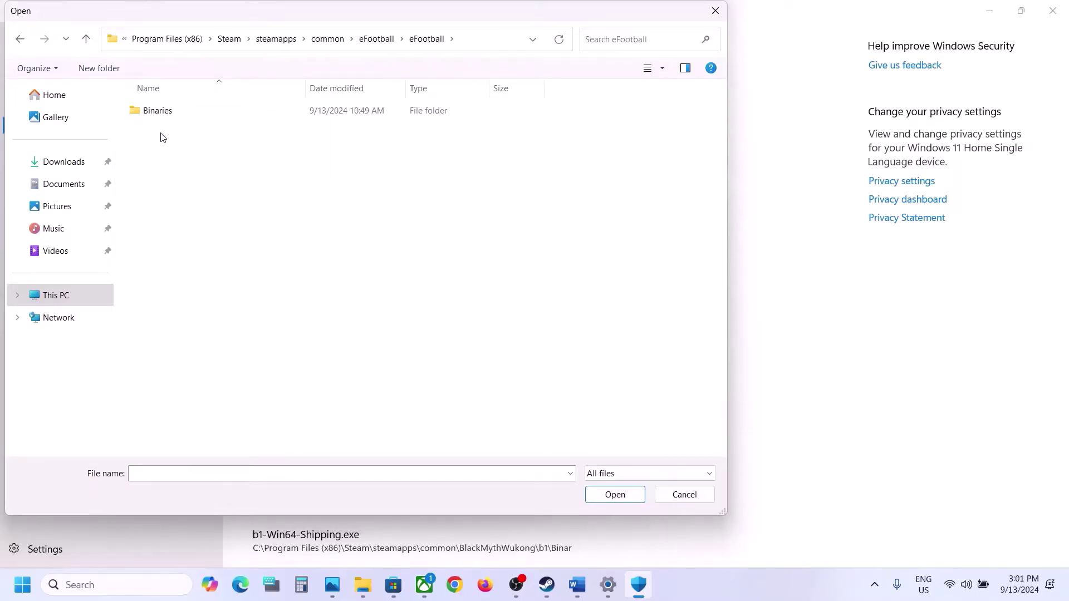
{"action": "double_click", "coordinate": [167, 114]}
{"action": "left_click", "coordinate": [170, 118]}
{"action": "double_click", "coordinate": [169, 118]}
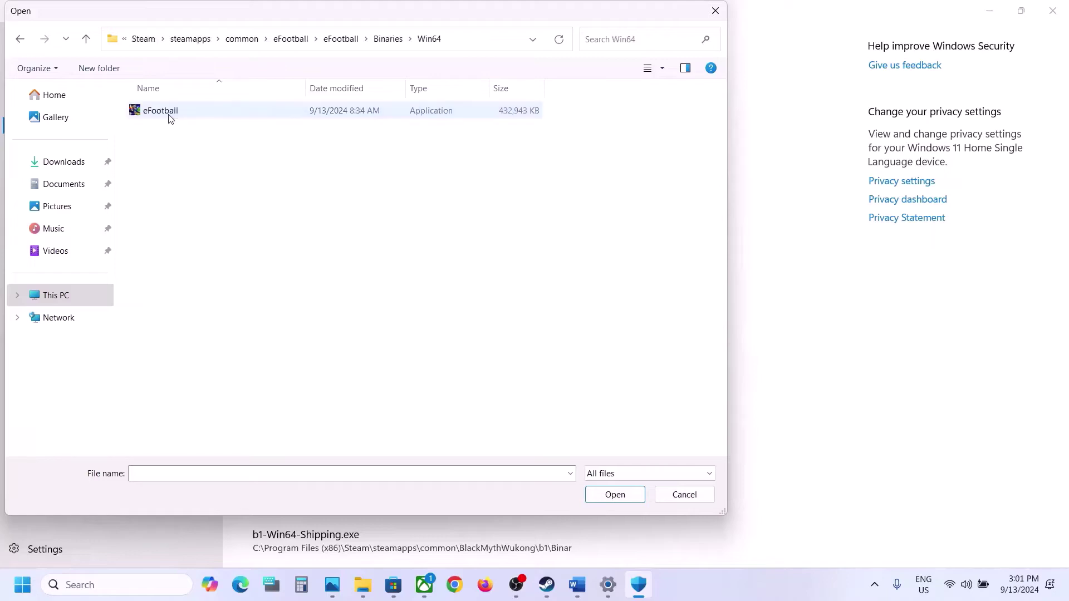
{"action": "left_click", "coordinate": [187, 112]}
{"action": "left_click", "coordinate": [615, 494]}
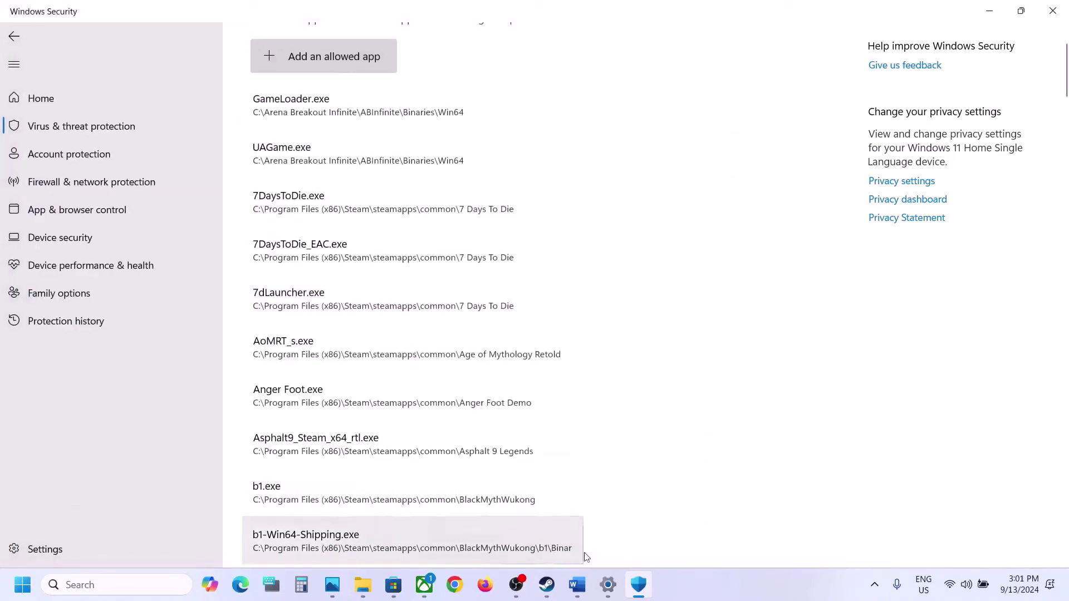
Switch to the Word document and go to Step 8, highlighting "Verify game files"
{"action": "left_click", "coordinate": [576, 584]}
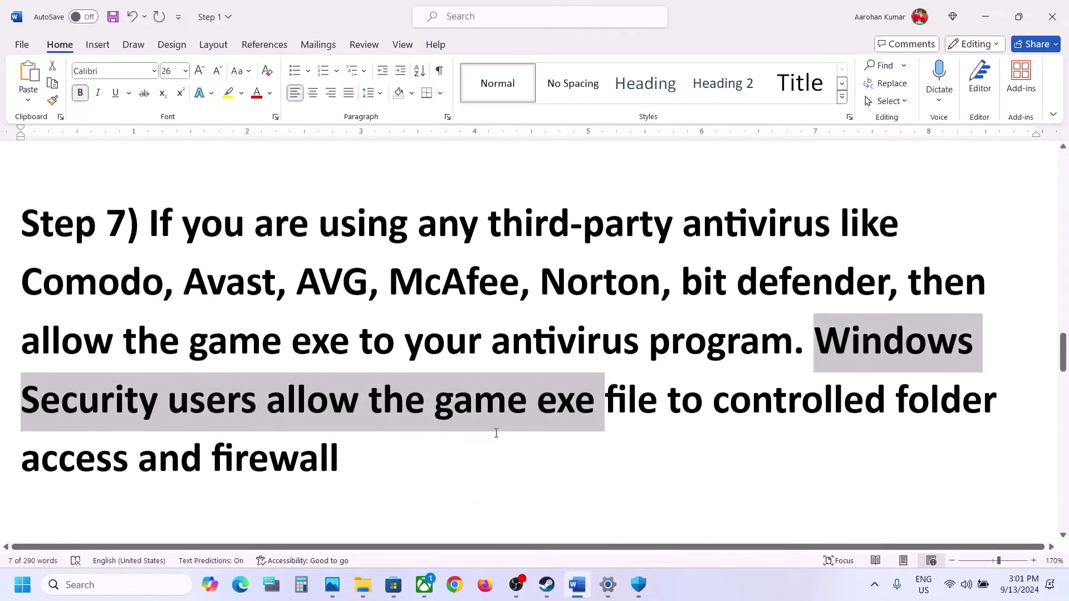
{"action": "scroll", "coordinate": [497, 435], "scroll_direction": "down", "scroll_amount": 5}
{"action": "left_click_drag", "start_coordinate": [202, 397], "coordinate": [513, 406]}
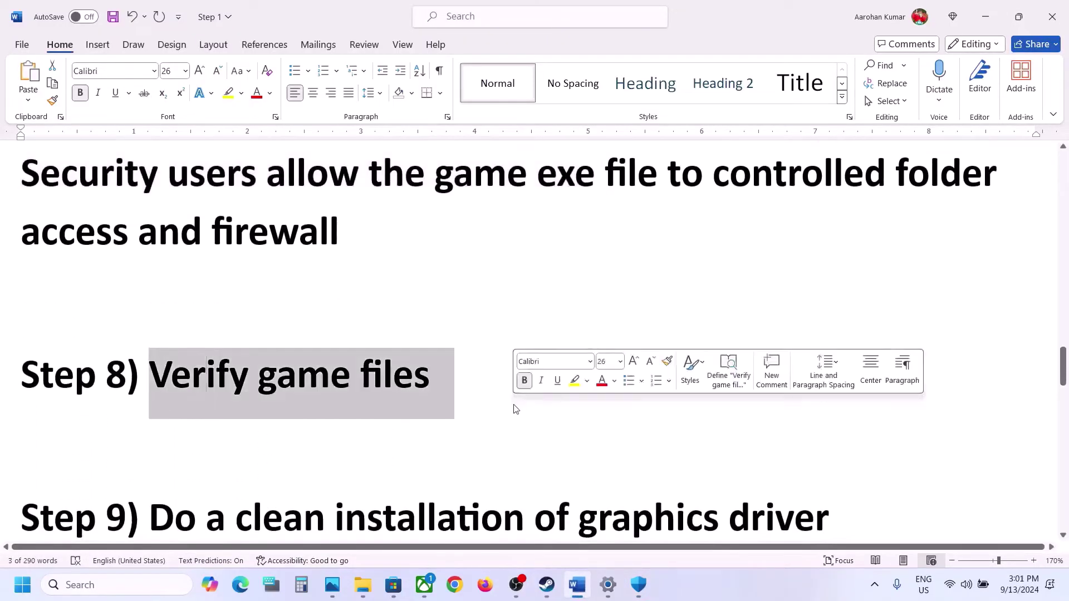
Switch to Steam, examine the file verification option in eFootball's Installed Files properties, and close the properties
{"action": "left_click", "coordinate": [546, 585]}
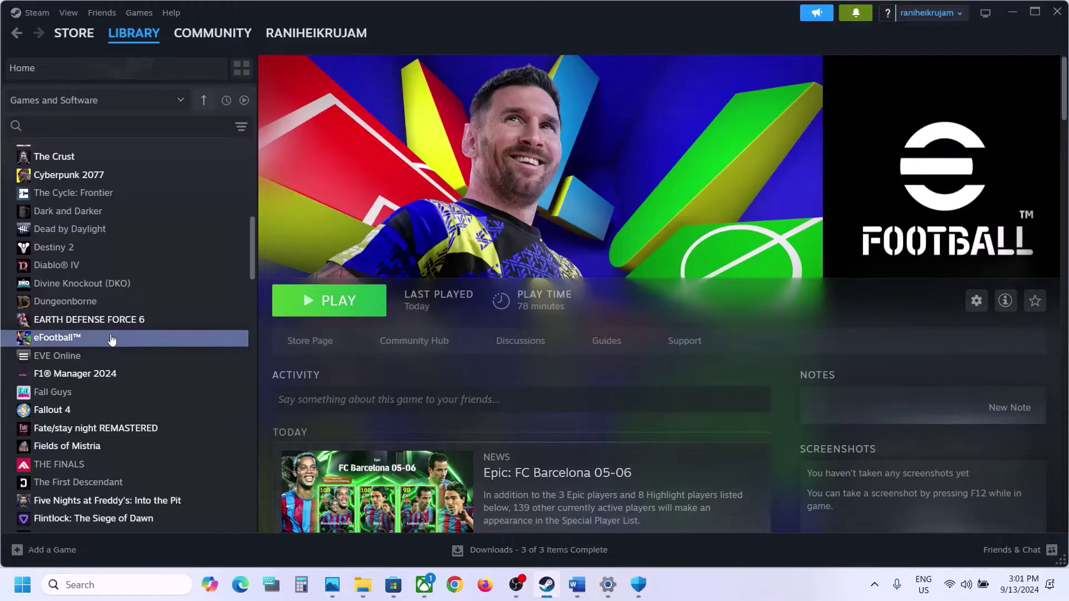
{"action": "right_click", "coordinate": [113, 339]}
{"action": "left_click", "coordinate": [146, 442]}
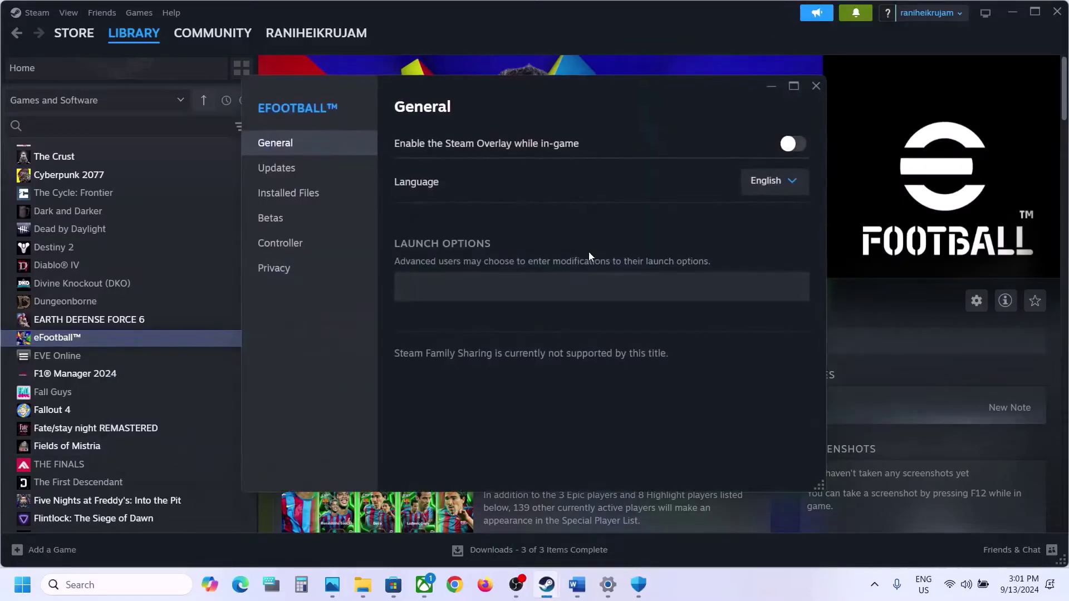
{"action": "left_click", "coordinate": [295, 200]}
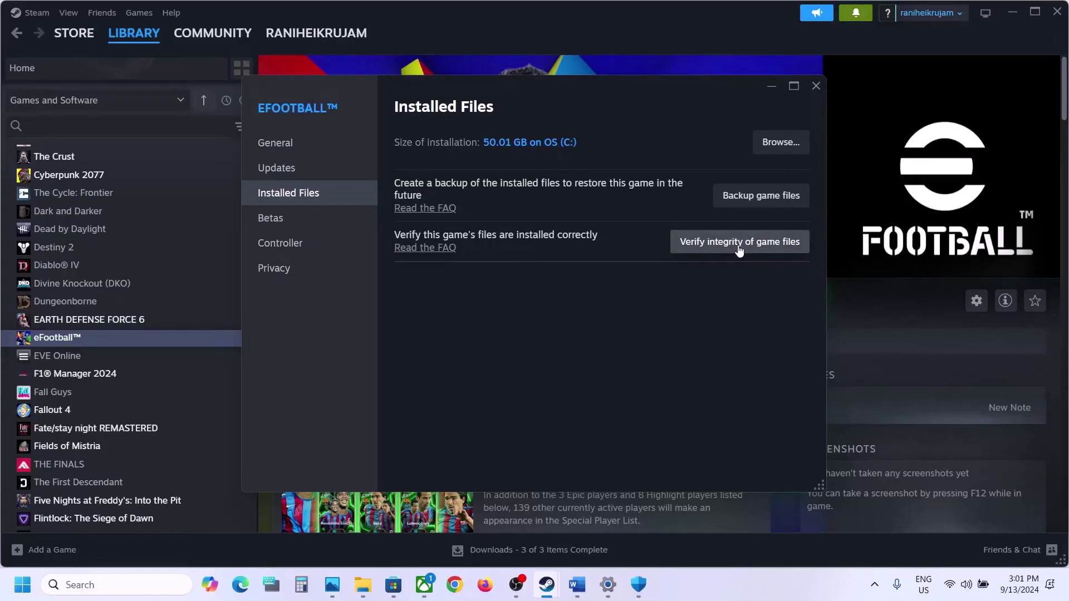
{"action": "left_click", "coordinate": [816, 85]}
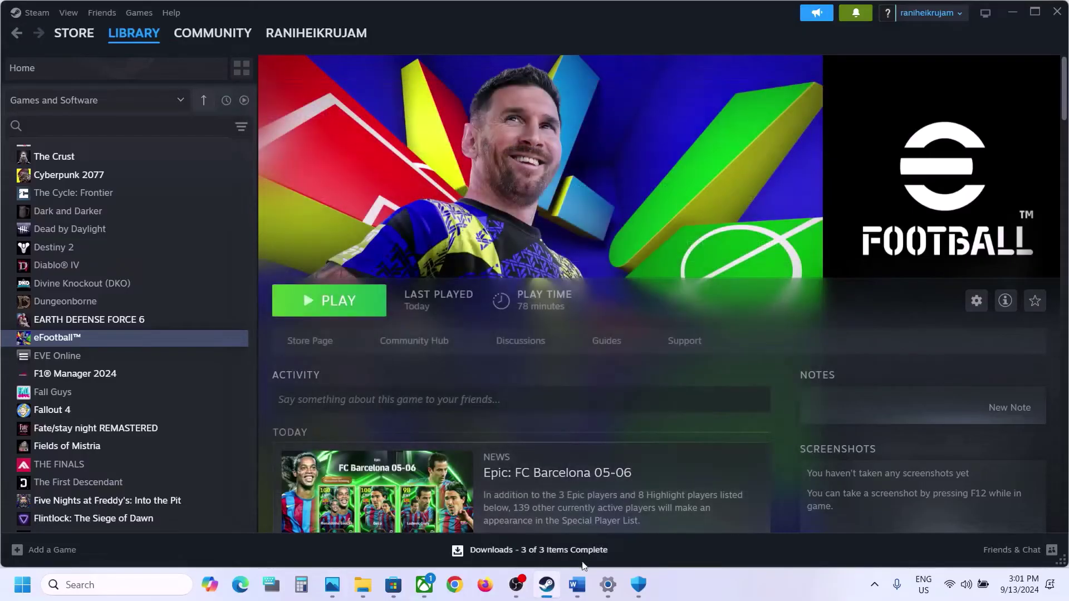
Return to the Word document and read Step 9 on a clean graphics driver installation, highlighting its NVIDIA and AMD links
{"action": "left_click", "coordinate": [576, 585]}
{"action": "scroll", "coordinate": [417, 278], "scroll_direction": "down", "scroll_amount": 5}
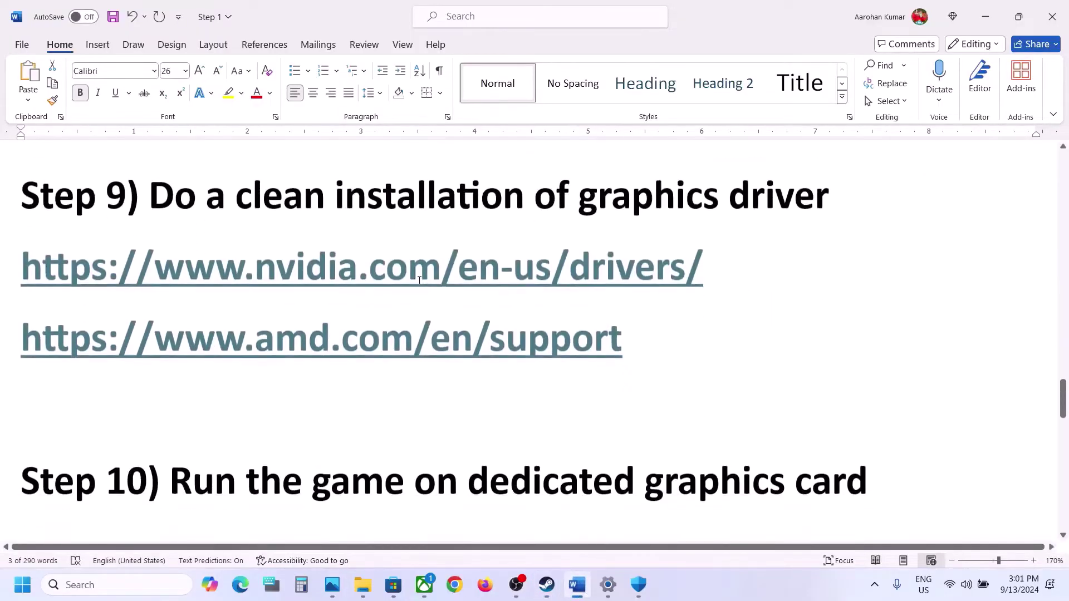
{"action": "scroll", "coordinate": [211, 307], "scroll_direction": "up", "scroll_amount": 3}
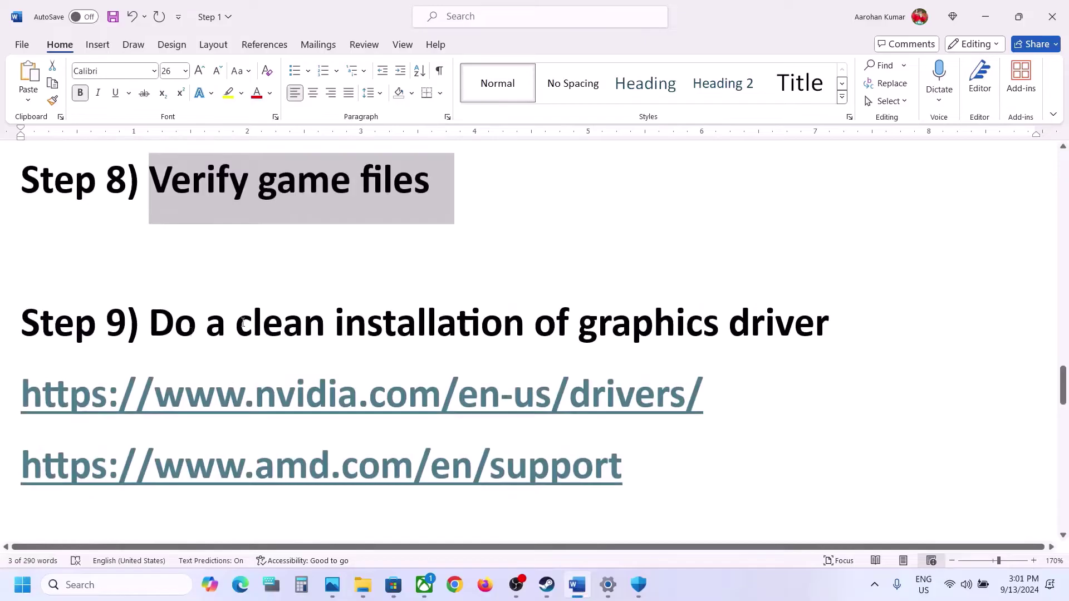
{"action": "left_click_drag", "start_coordinate": [149, 323], "coordinate": [724, 326]}
{"action": "left_click_drag", "start_coordinate": [155, 396], "coordinate": [580, 428]}
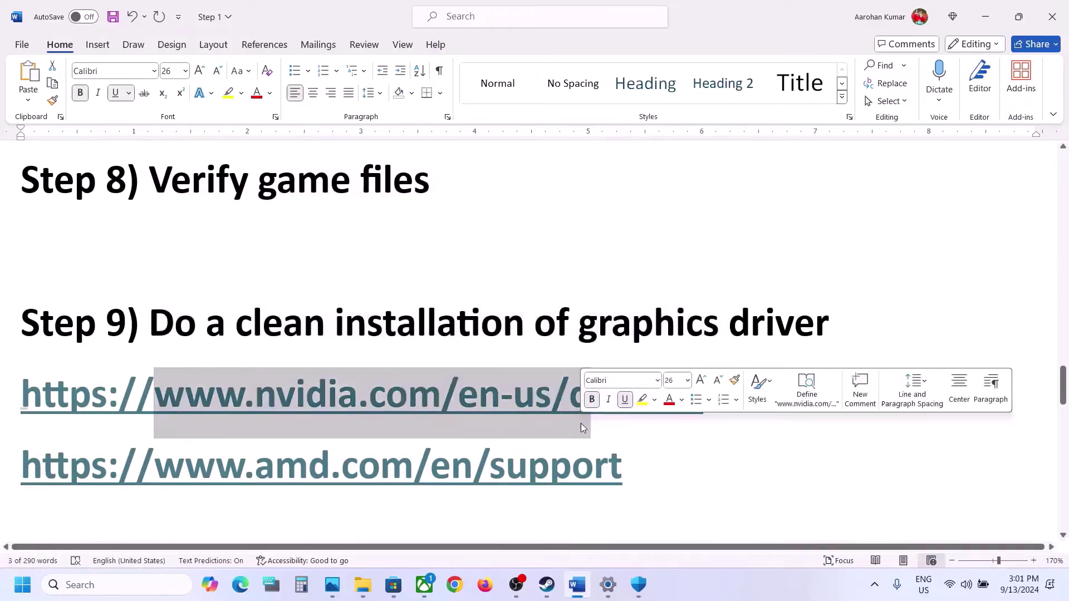
{"action": "left_click_drag", "start_coordinate": [228, 477], "coordinate": [580, 483]}
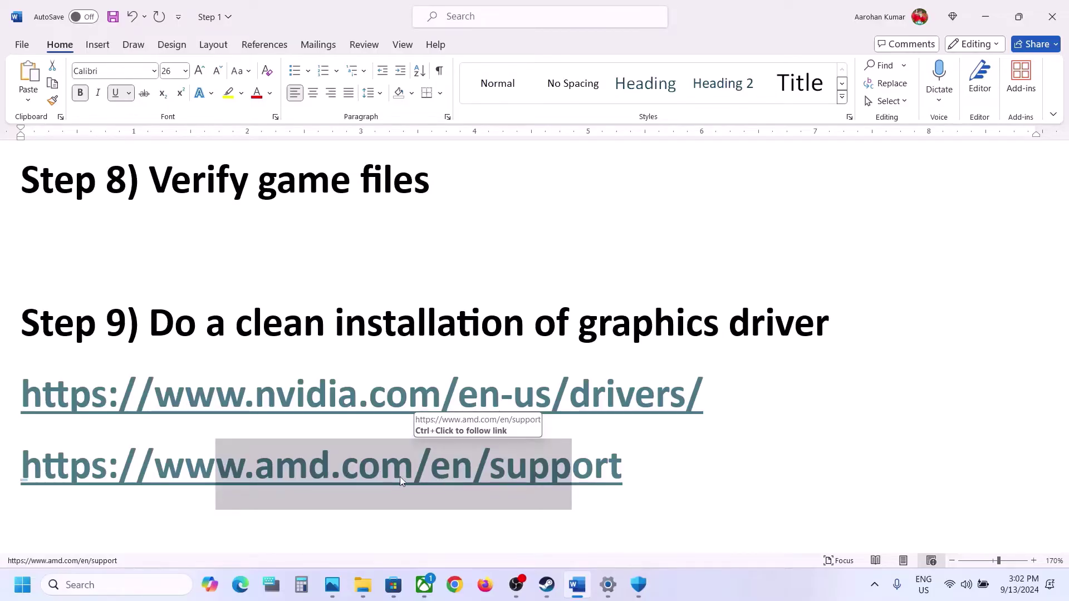
{"action": "left_click_drag", "start_coordinate": [251, 392], "coordinate": [569, 394]}
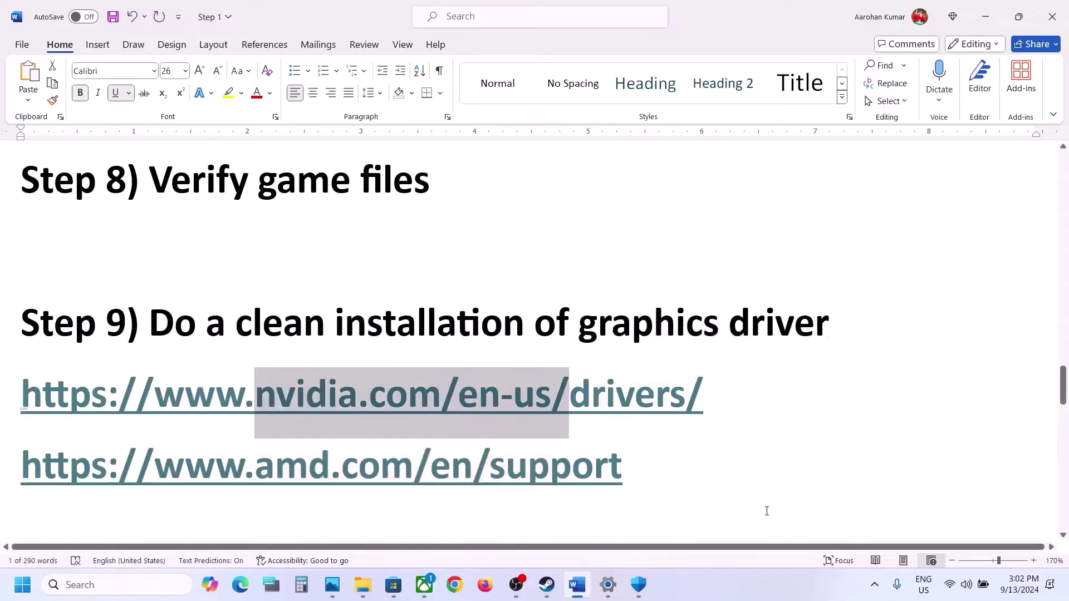
On NVIDIA's drivers page in Chrome, set the manual search to GeForce and the GeForce RTX 30 Series (Notebooks)
{"action": "left_click", "coordinate": [731, 575]}
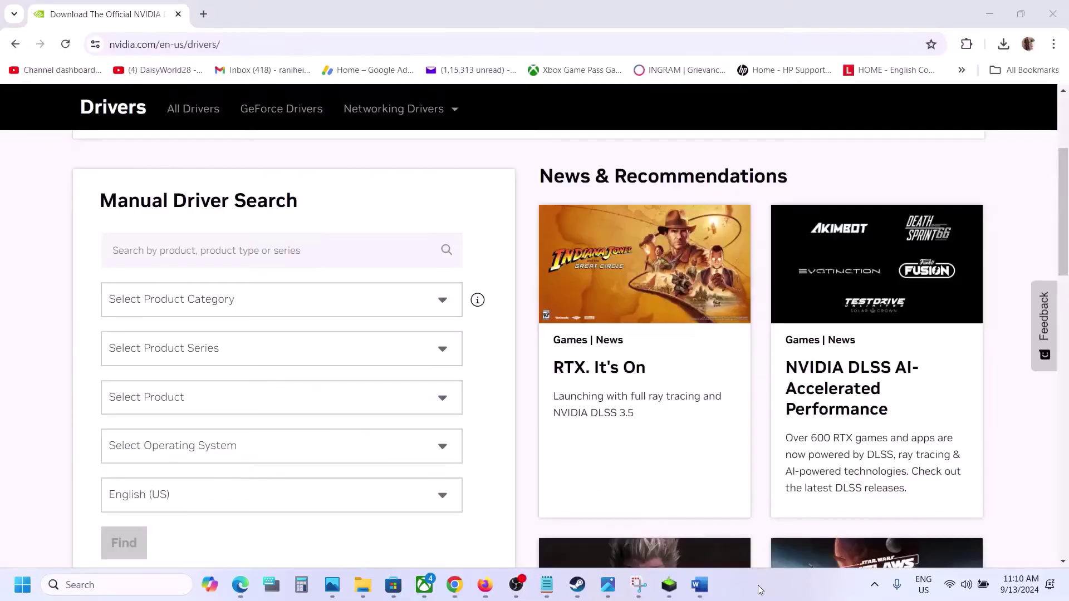
{"action": "left_click", "coordinate": [225, 303]}
{"action": "left_click", "coordinate": [167, 347]}
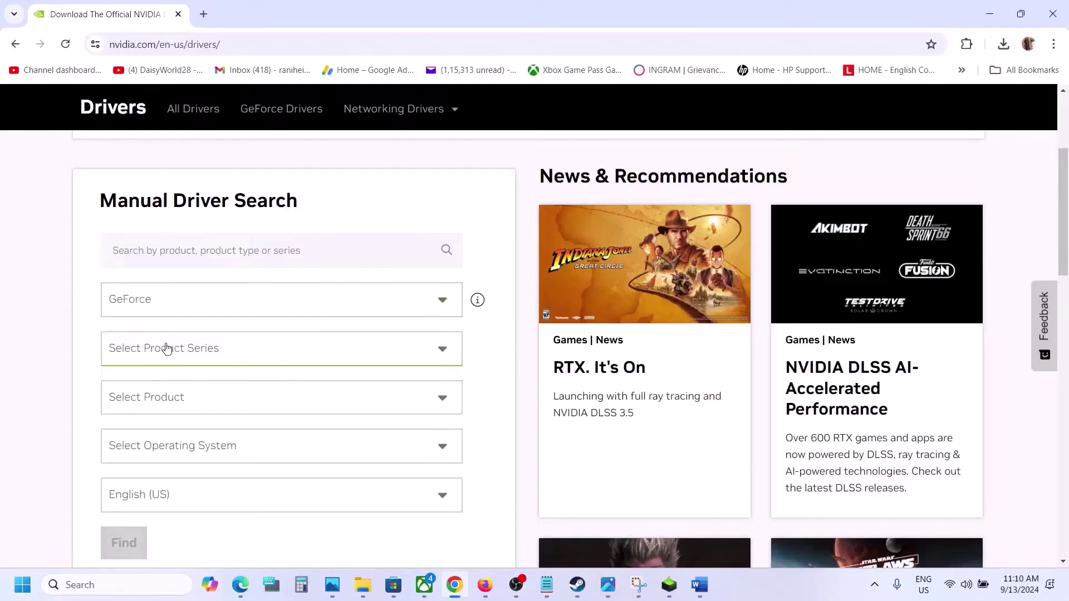
{"action": "scroll", "coordinate": [251, 341], "scroll_direction": "down", "scroll_amount": 1}
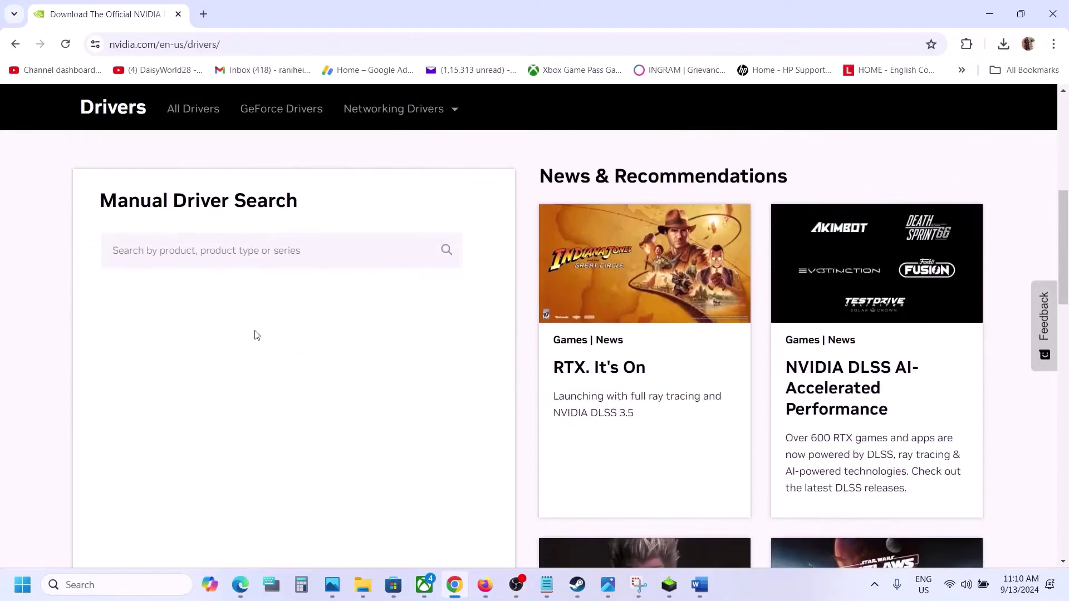
{"action": "left_click", "coordinate": [230, 352]}
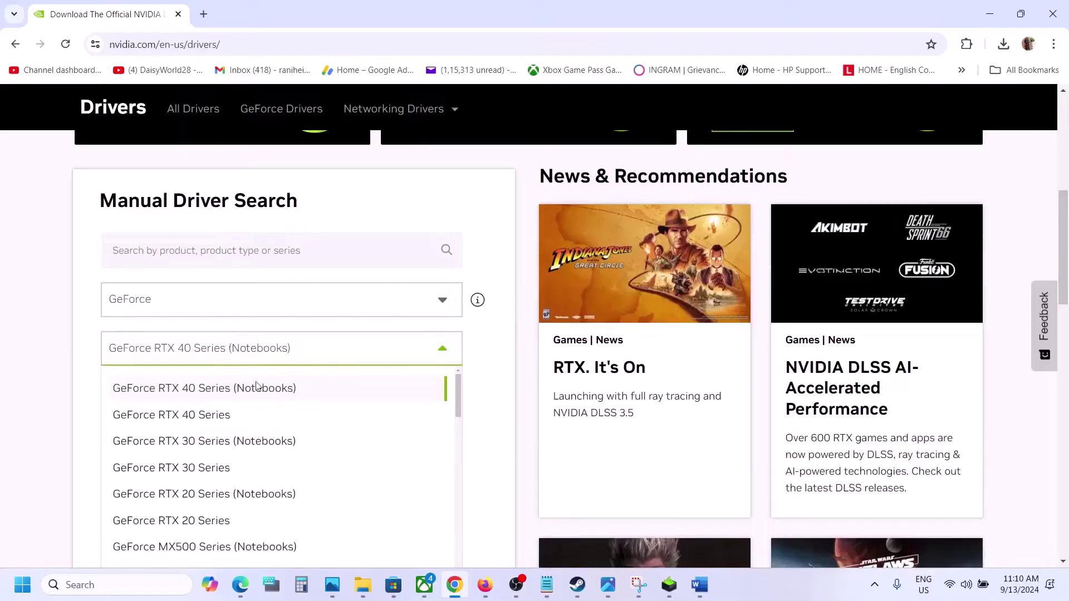
{"action": "left_click", "coordinate": [244, 441]}
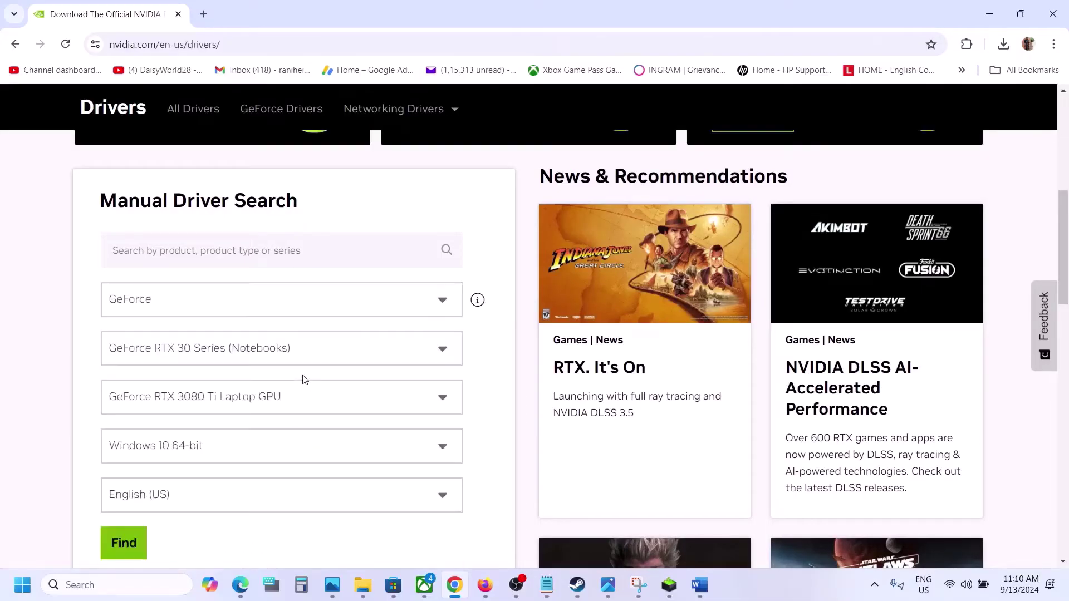
Choose the GeForce RTX 3050 Laptop GPU and Windows 11, and find the matching drivers
{"action": "left_click", "coordinate": [255, 396]}
{"action": "scroll", "coordinate": [266, 490], "scroll_direction": "down", "scroll_amount": 3}
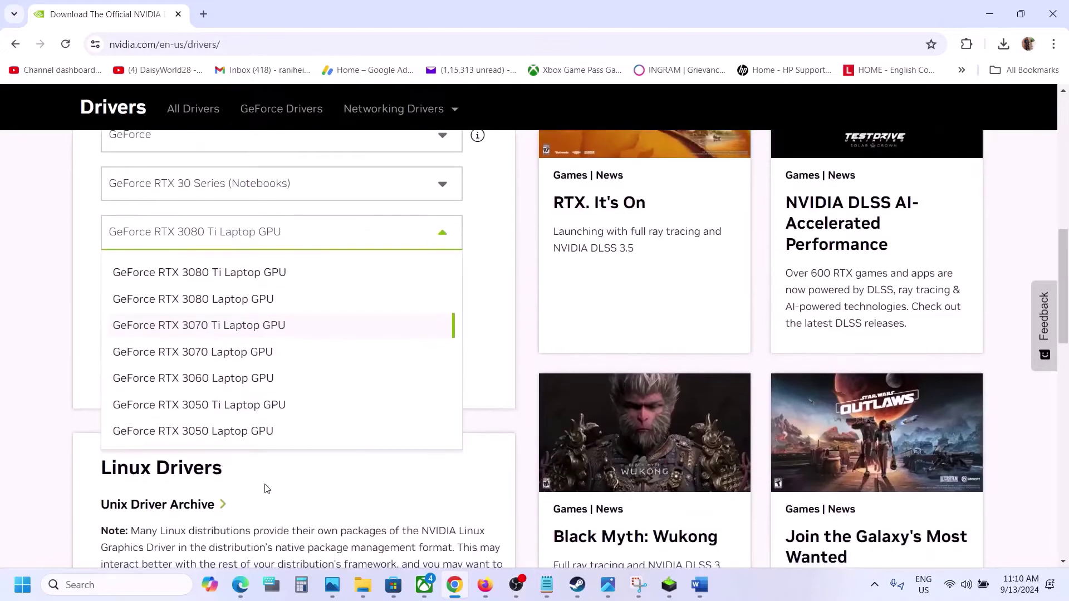
{"action": "left_click", "coordinate": [239, 433]}
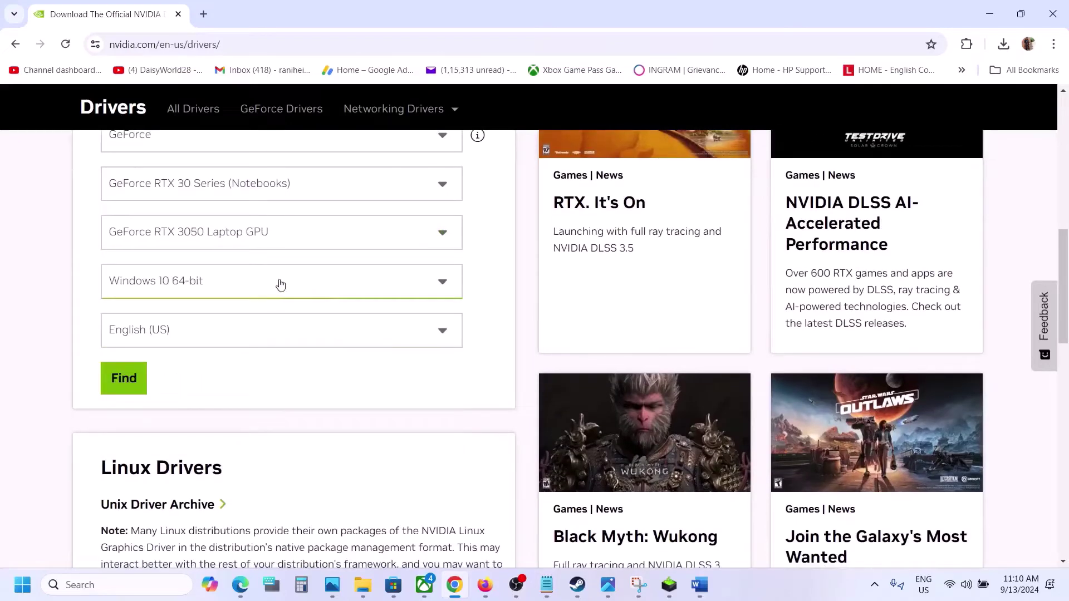
{"action": "left_click", "coordinate": [280, 285]}
{"action": "left_click", "coordinate": [171, 349]}
{"action": "scroll", "coordinate": [310, 358], "scroll_direction": "up", "scroll_amount": 3}
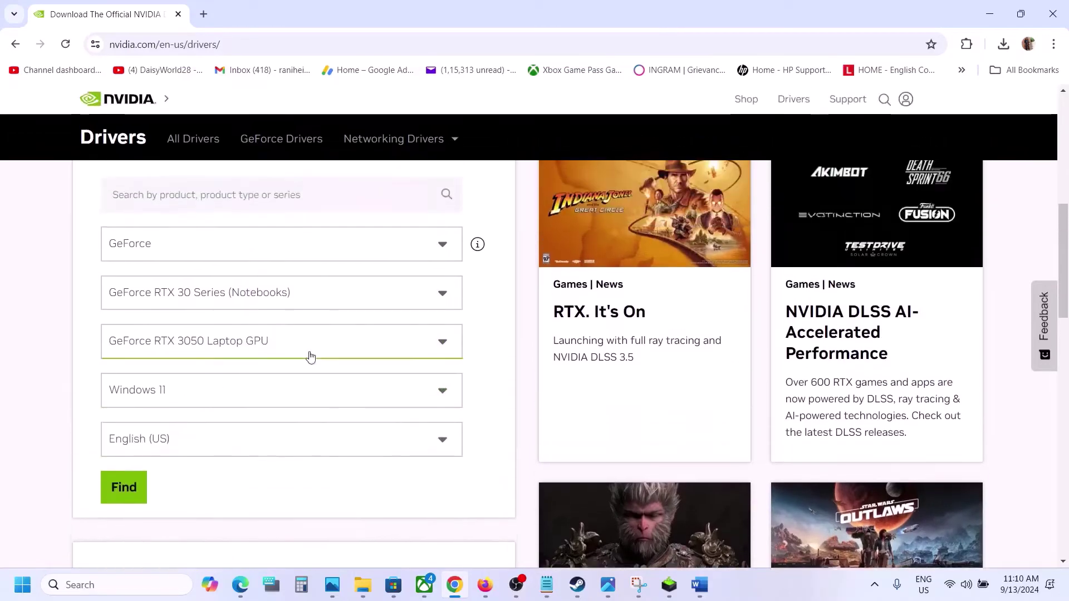
{"action": "left_click", "coordinate": [123, 543]}
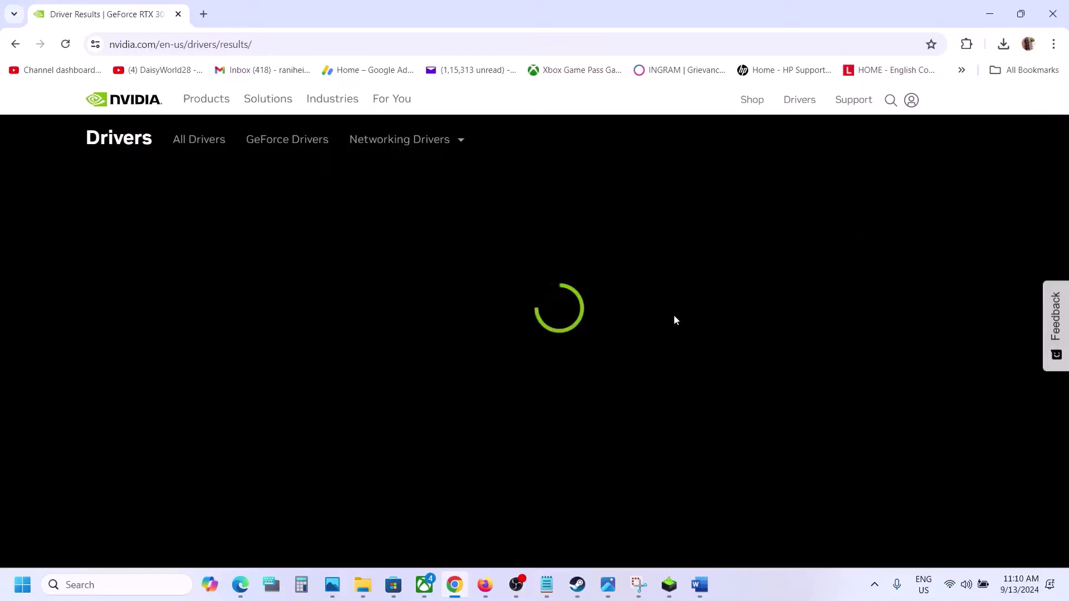
Download the GeForce Game Ready Driver 561.09 from its details page and open the browser's downloads
{"action": "scroll", "coordinate": [603, 338], "scroll_direction": "down", "scroll_amount": 3}
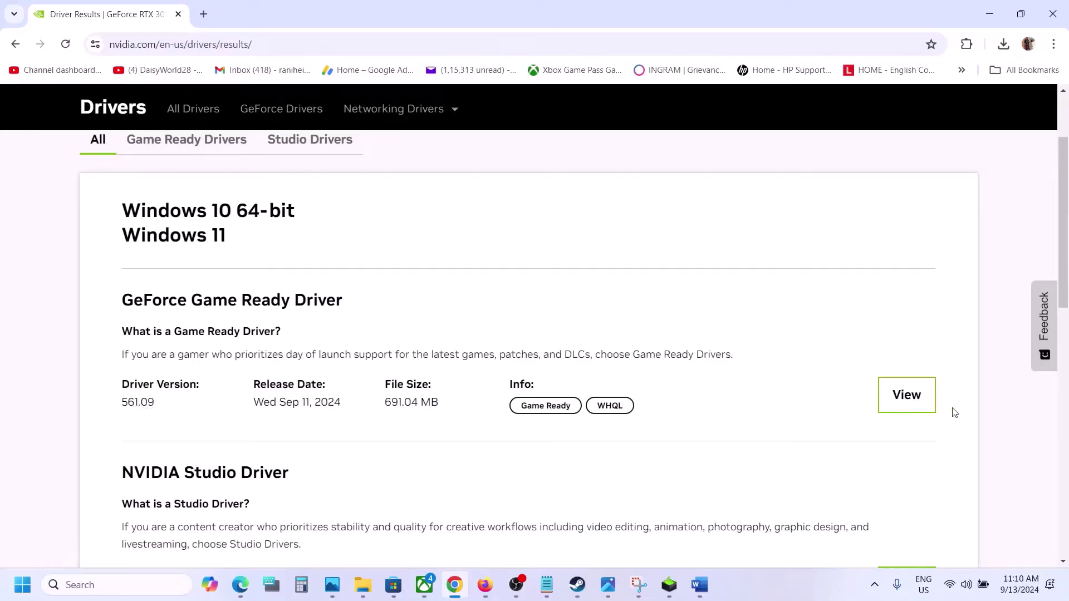
{"action": "left_click", "coordinate": [908, 396]}
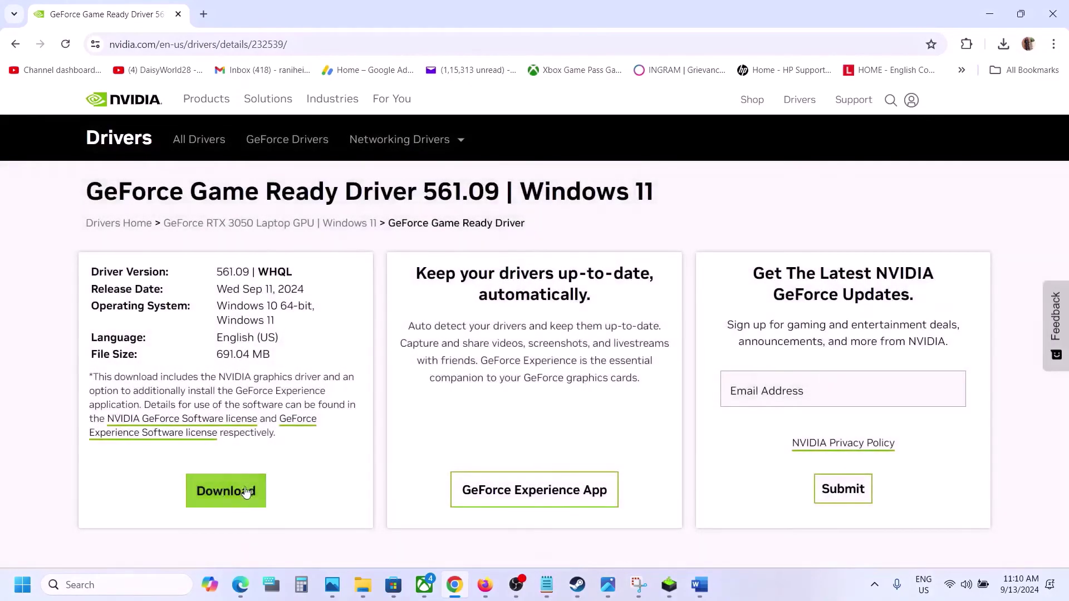
{"action": "left_click", "coordinate": [223, 497]}
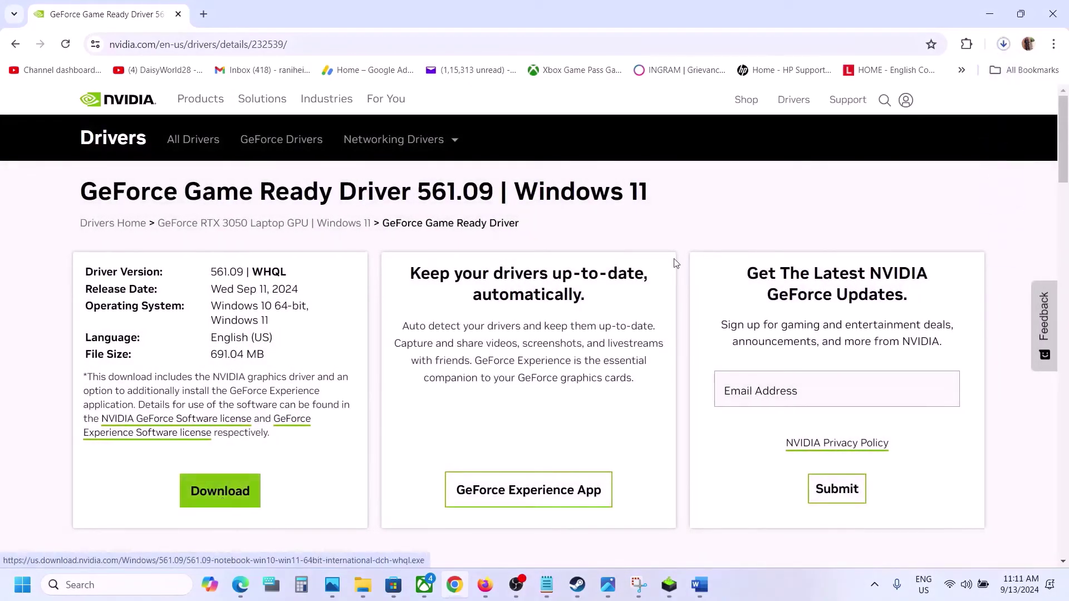
{"action": "left_click", "coordinate": [1003, 46]}
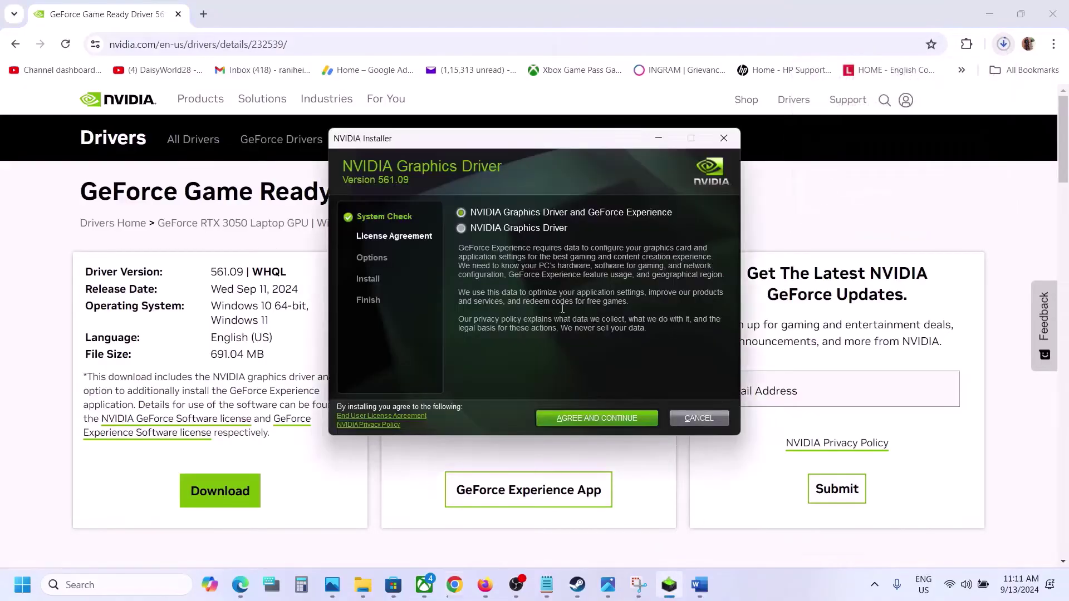
Accept the NVIDIA installer's license and proceed with a Custom (Advanced) installation that performs a clean installation
{"action": "left_click", "coordinate": [600, 417]}
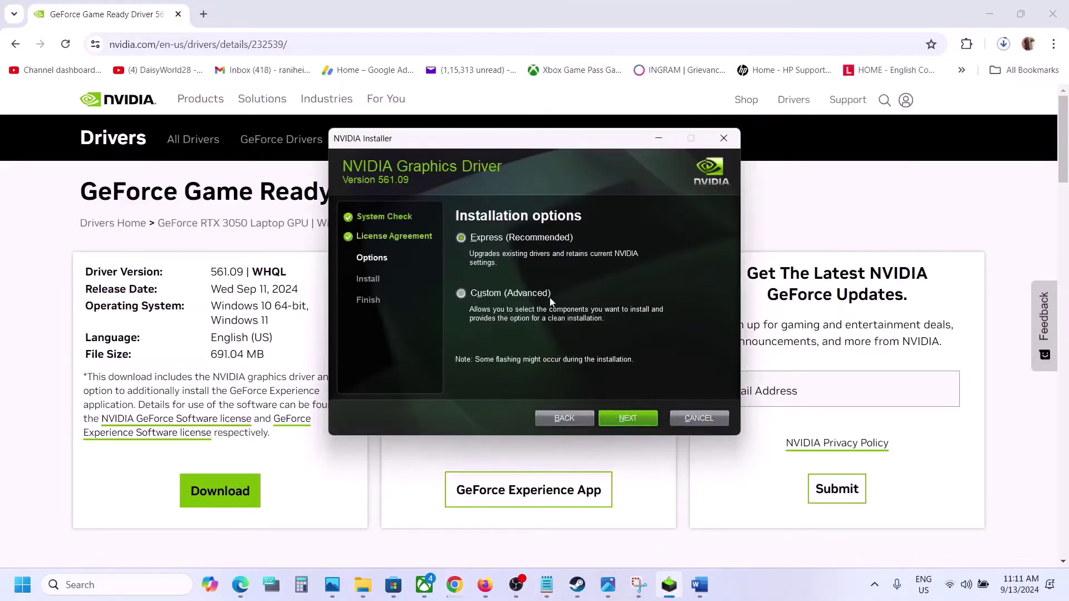
{"action": "left_click", "coordinate": [464, 293]}
{"action": "left_click", "coordinate": [632, 421]}
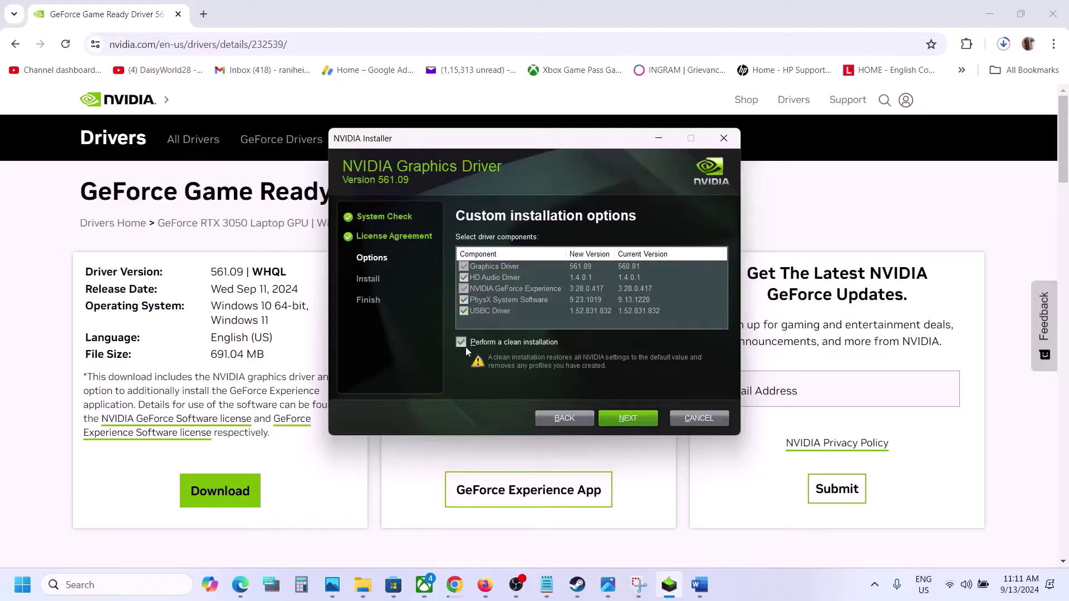
{"action": "left_click", "coordinate": [629, 419]}
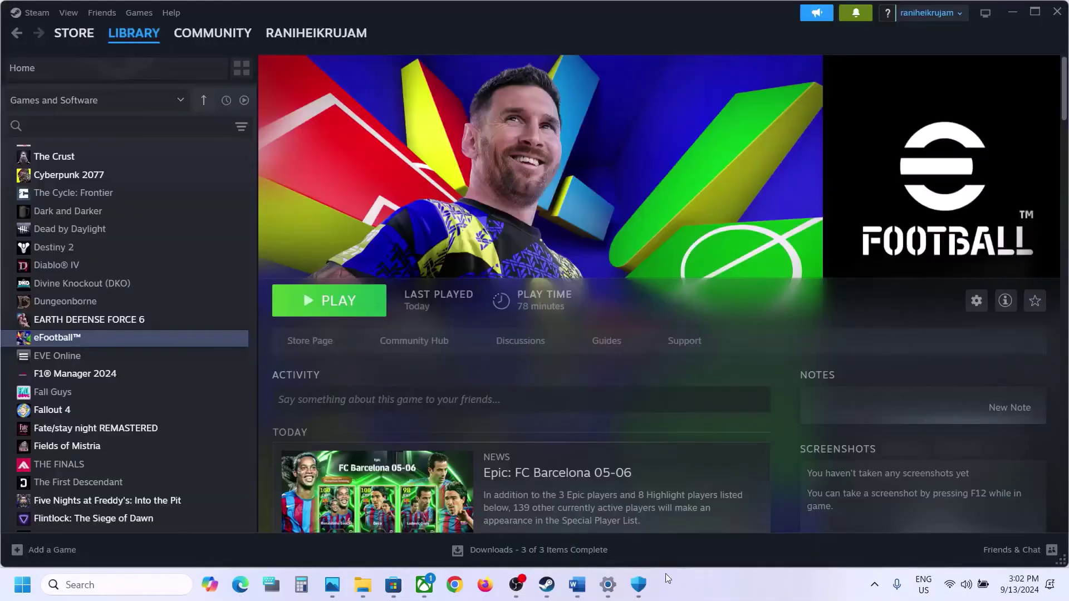
Switch back to the Word document and go to Step 10 about running the game on the dedicated graphics card
{"action": "left_click", "coordinate": [576, 585]}
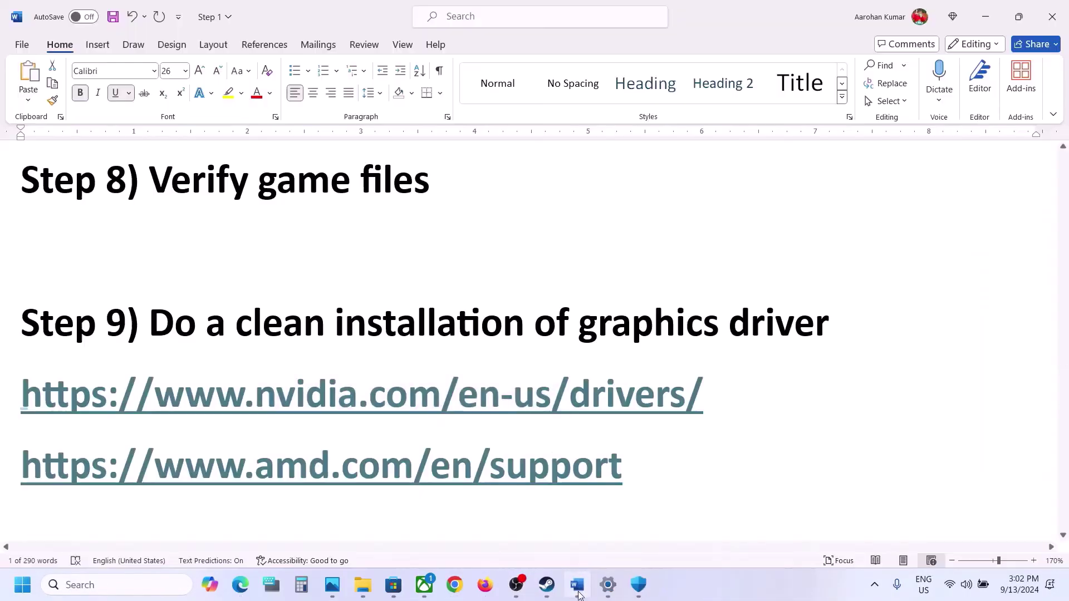
{"action": "scroll", "coordinate": [468, 386], "scroll_direction": "down", "scroll_amount": 2}
{"action": "scroll", "coordinate": [468, 386], "scroll_direction": "down", "scroll_amount": 1}
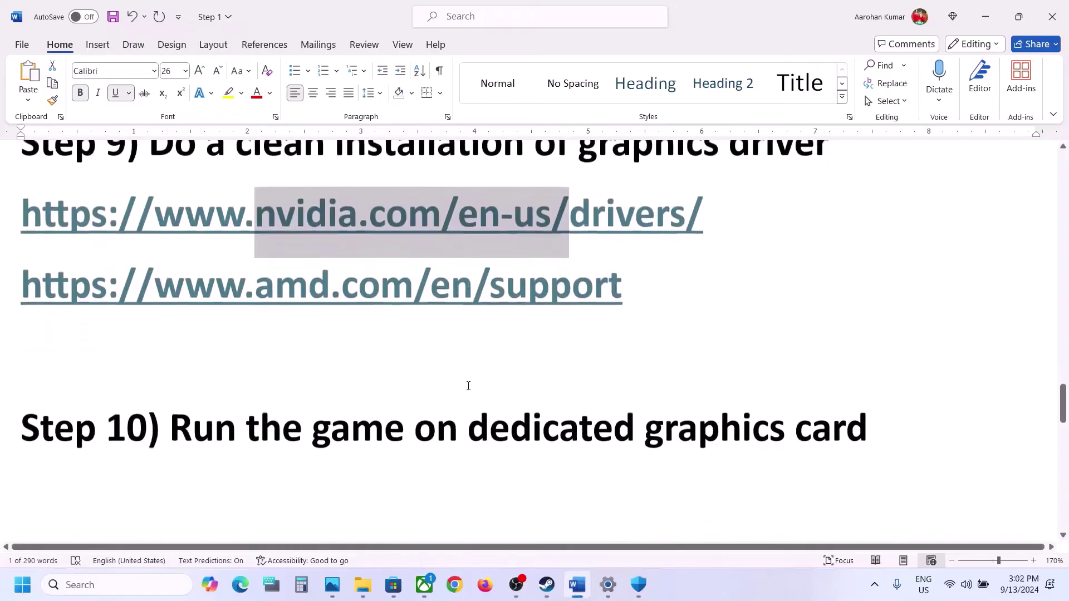
Copy the word "graphics" from the Step 10 heading and use it in Windows search to open Graphics settings
{"action": "double_click", "coordinate": [693, 425]}
{"action": "key", "text": "ctrl+c"}
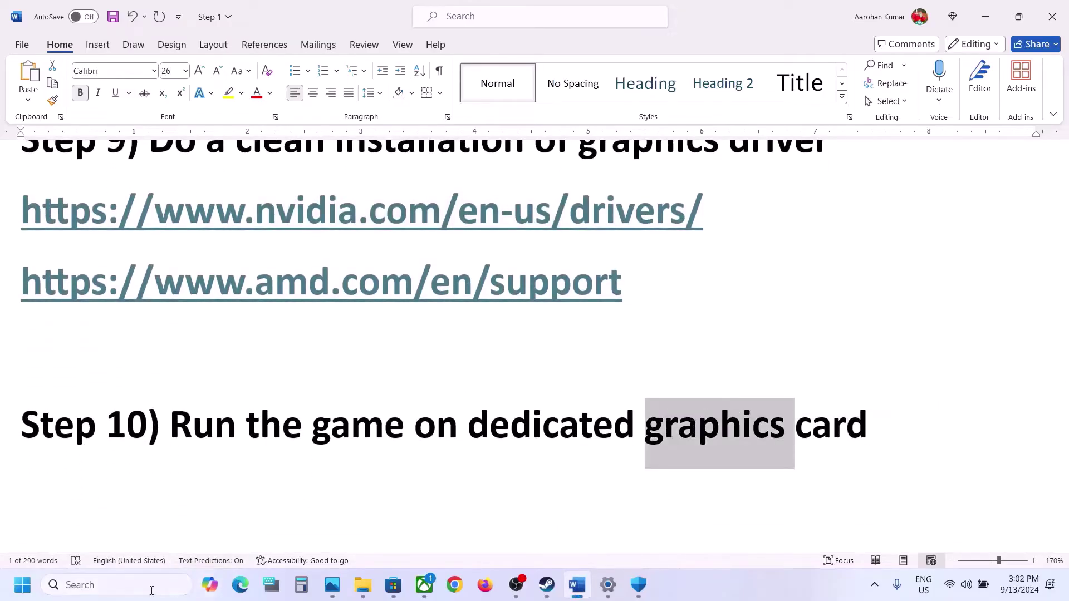
{"action": "left_click", "coordinate": [151, 590]}
{"action": "key", "text": "ctrl+v"}
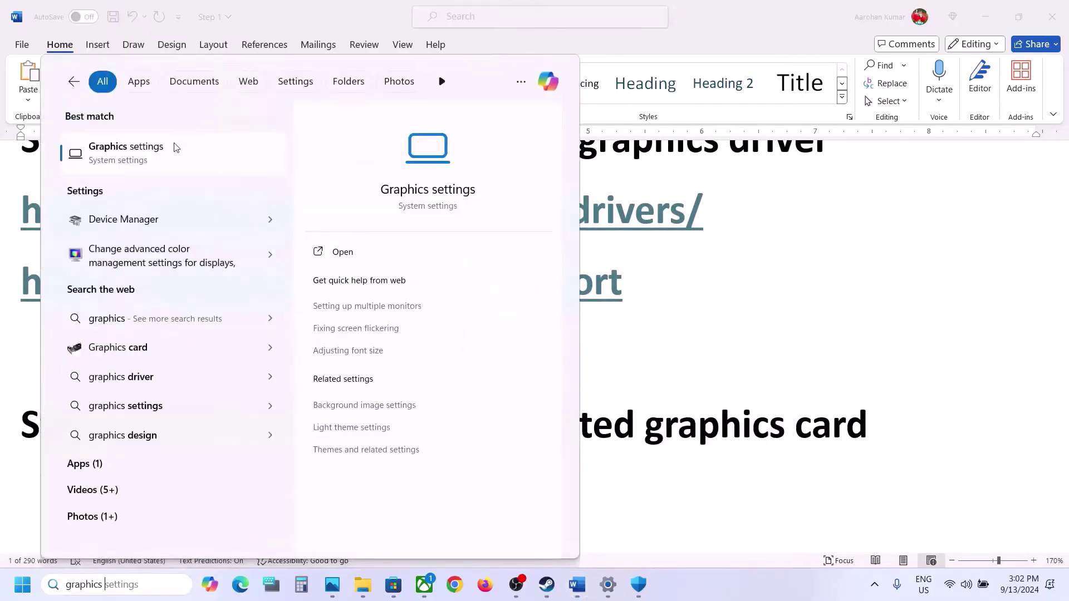
{"action": "left_click", "coordinate": [176, 147]}
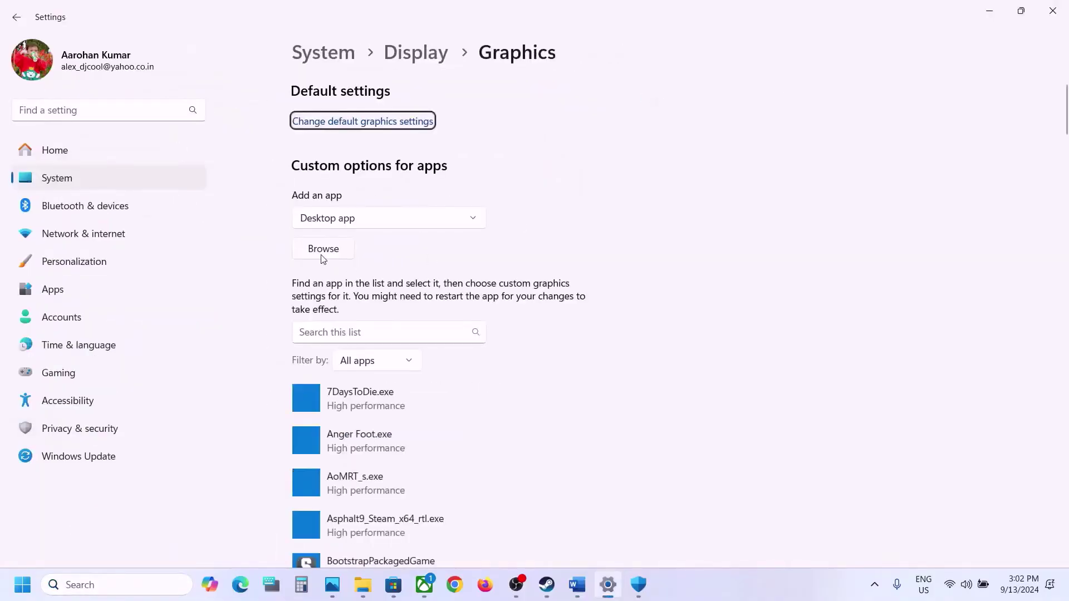
Add the eFootball application from steamapps\common\eFootball\eFootball\Binaries\Win64 to the custom graphics options for apps
{"action": "left_click", "coordinate": [323, 254]}
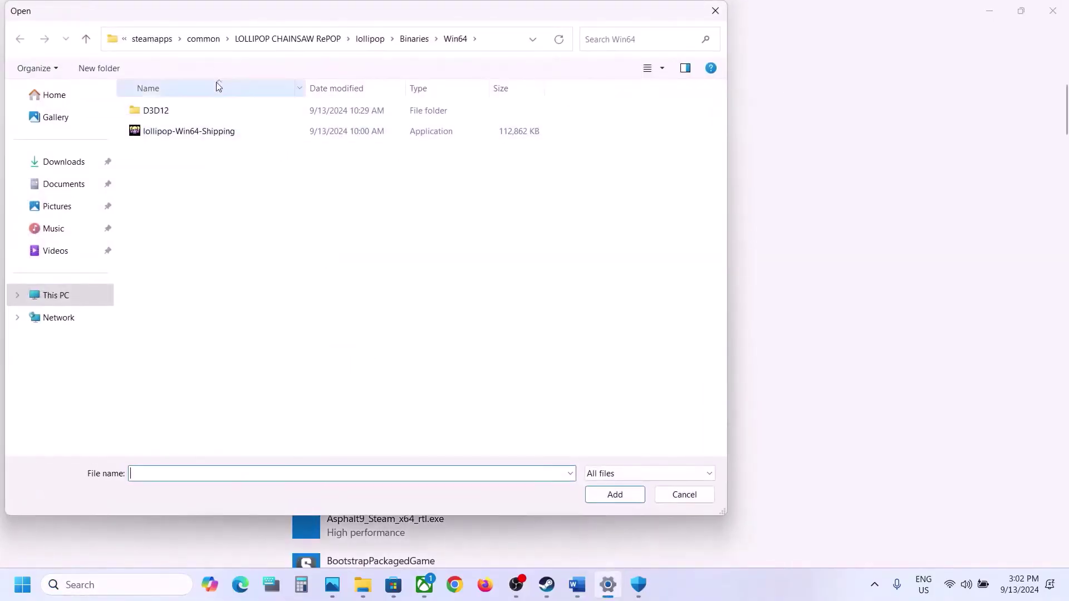
{"action": "left_click", "coordinate": [203, 39]}
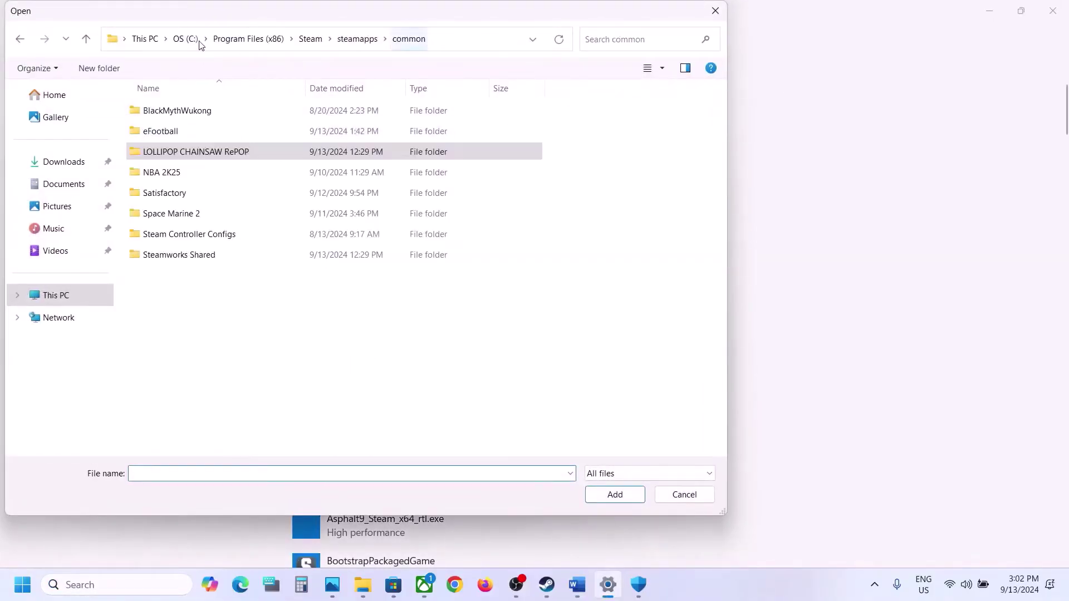
{"action": "double_click", "coordinate": [181, 133]}
{"action": "double_click", "coordinate": [167, 137]}
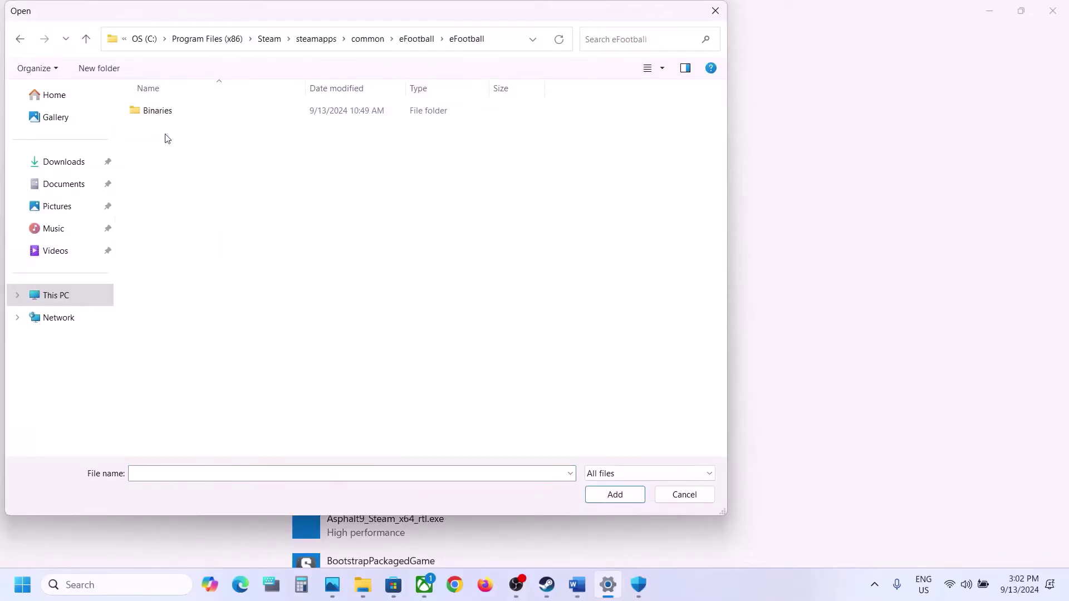
{"action": "double_click", "coordinate": [170, 114]}
{"action": "double_click", "coordinate": [171, 117]}
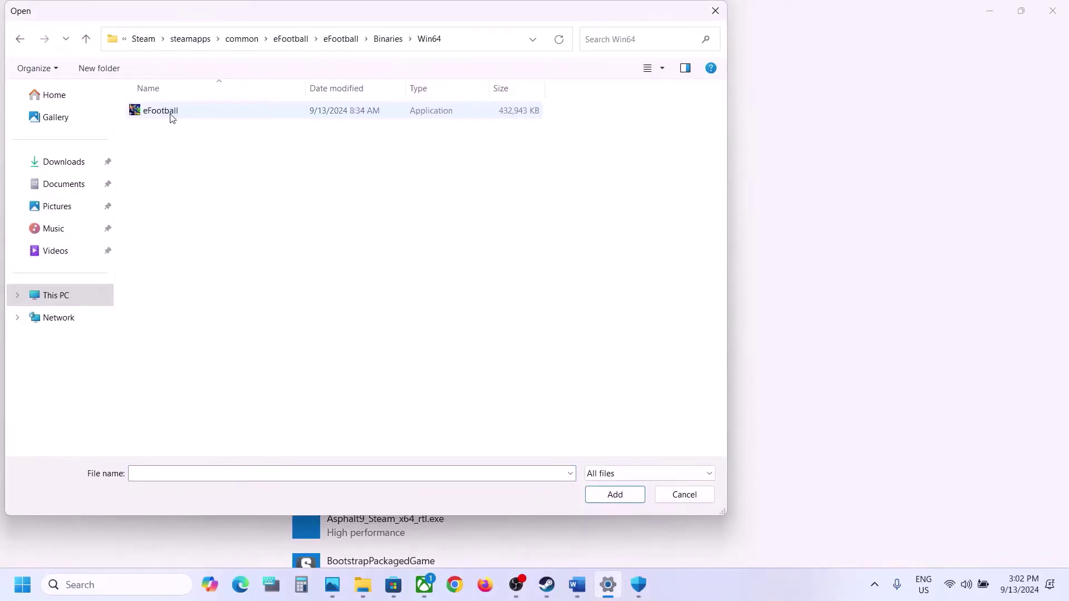
{"action": "left_click", "coordinate": [176, 115]}
{"action": "left_click", "coordinate": [612, 501]}
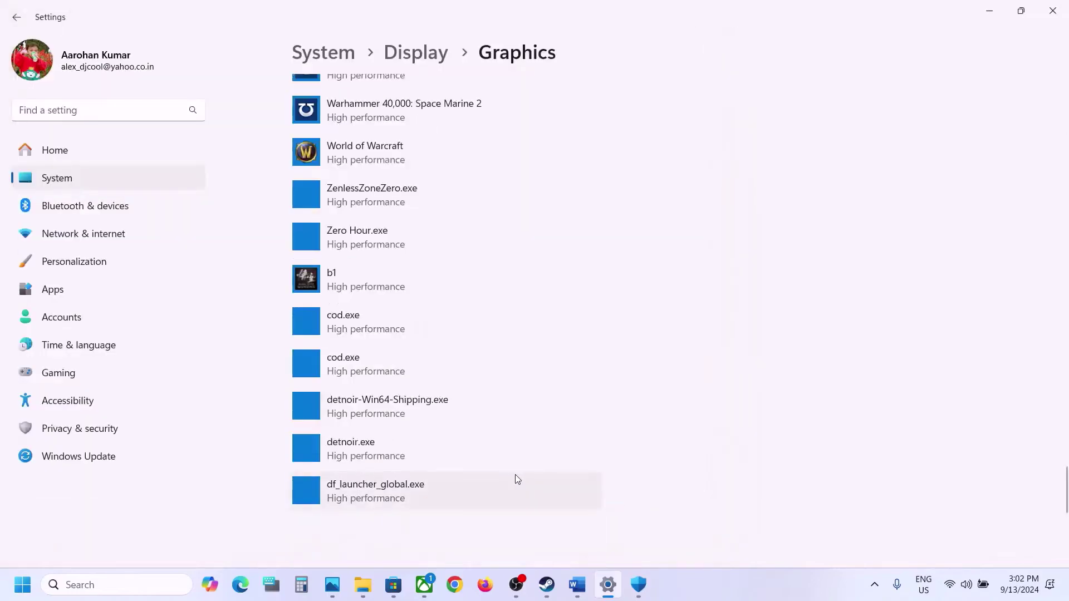
Set eFootball's graphics preference to High performance, save it, and close Settings
{"action": "left_click", "coordinate": [504, 447]}
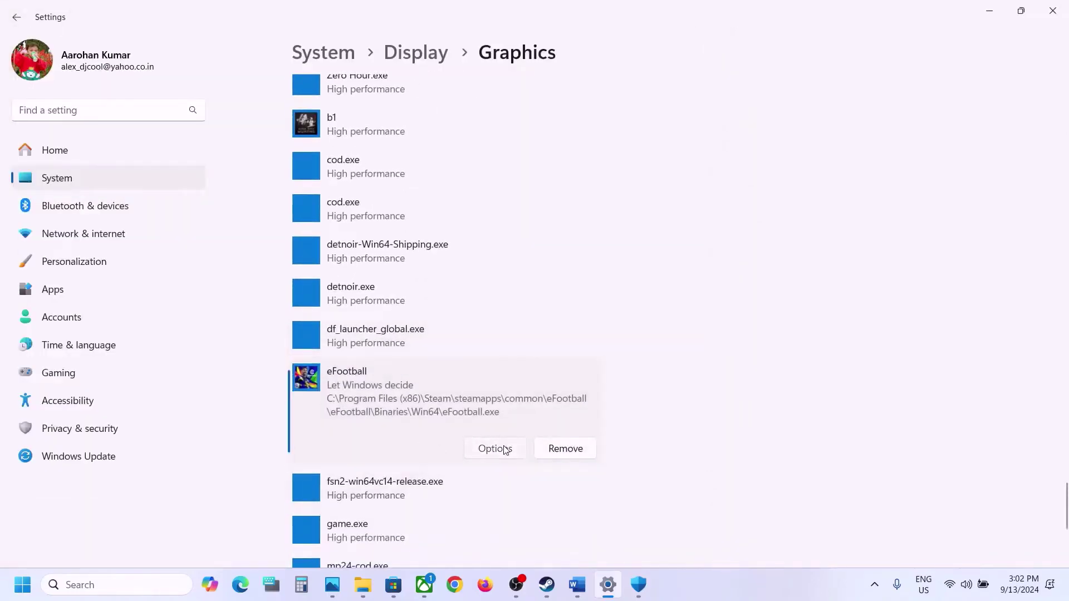
{"action": "left_click", "coordinate": [447, 290]}
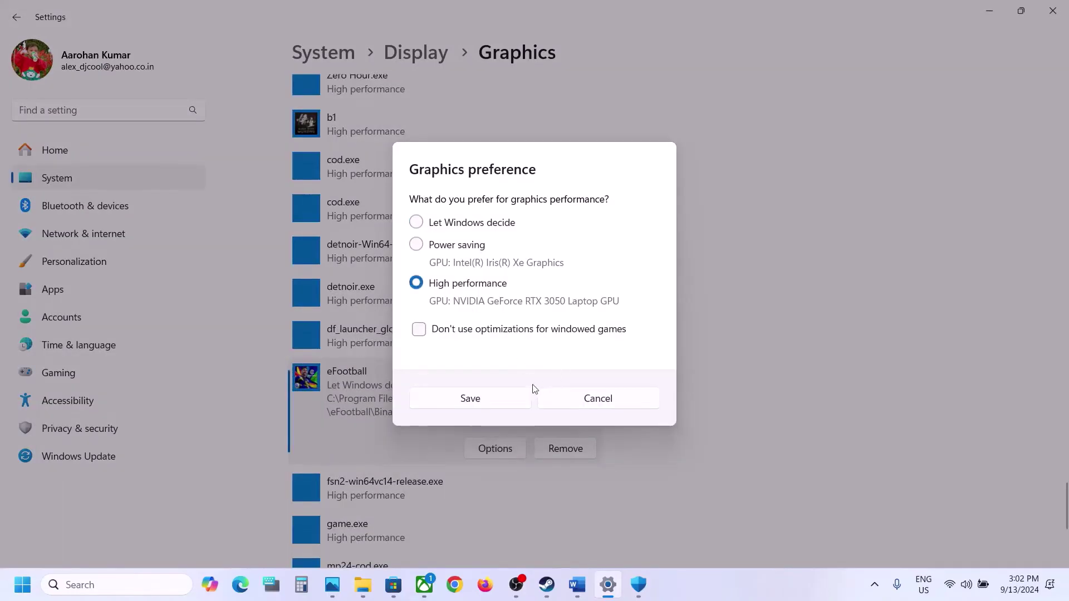
{"action": "left_click", "coordinate": [508, 400]}
{"action": "left_click", "coordinate": [1053, 10]}
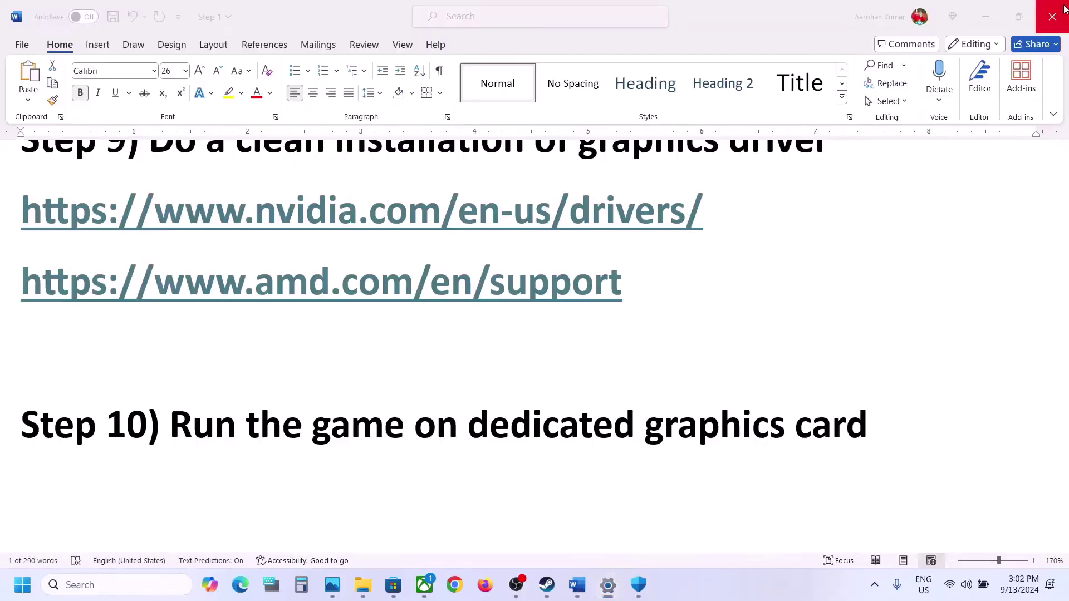
Copy the Visual C++ link from Step 11 of the document and load it in Chrome
{"action": "scroll", "coordinate": [648, 240], "scroll_direction": "down", "scroll_amount": 2}
{"action": "scroll", "coordinate": [647, 240], "scroll_direction": "down", "scroll_amount": 4}
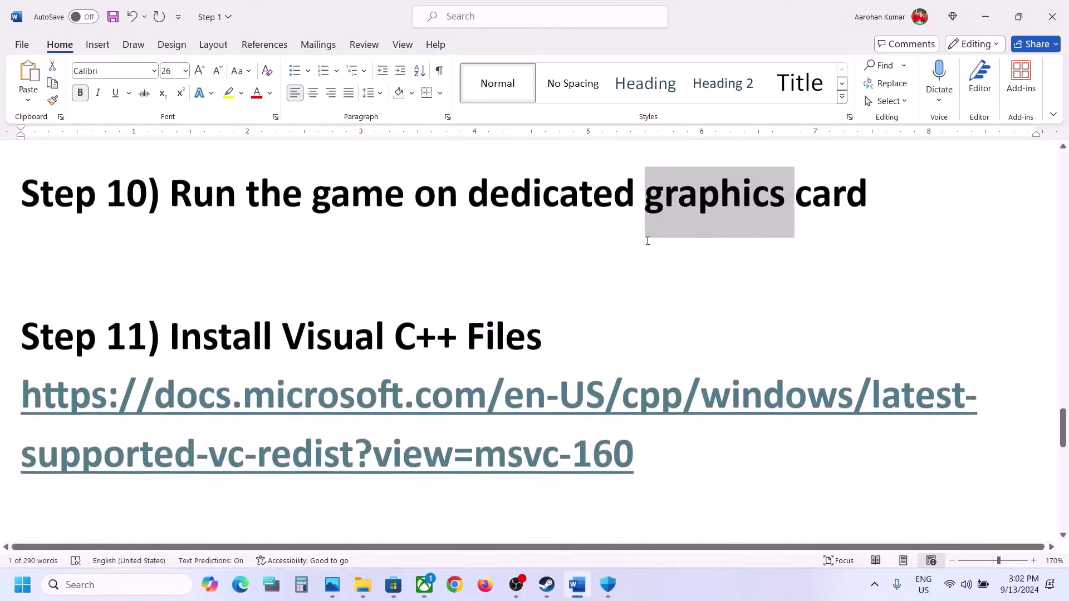
{"action": "triple_click", "coordinate": [415, 410]}
{"action": "key", "text": "ctrl+c"}
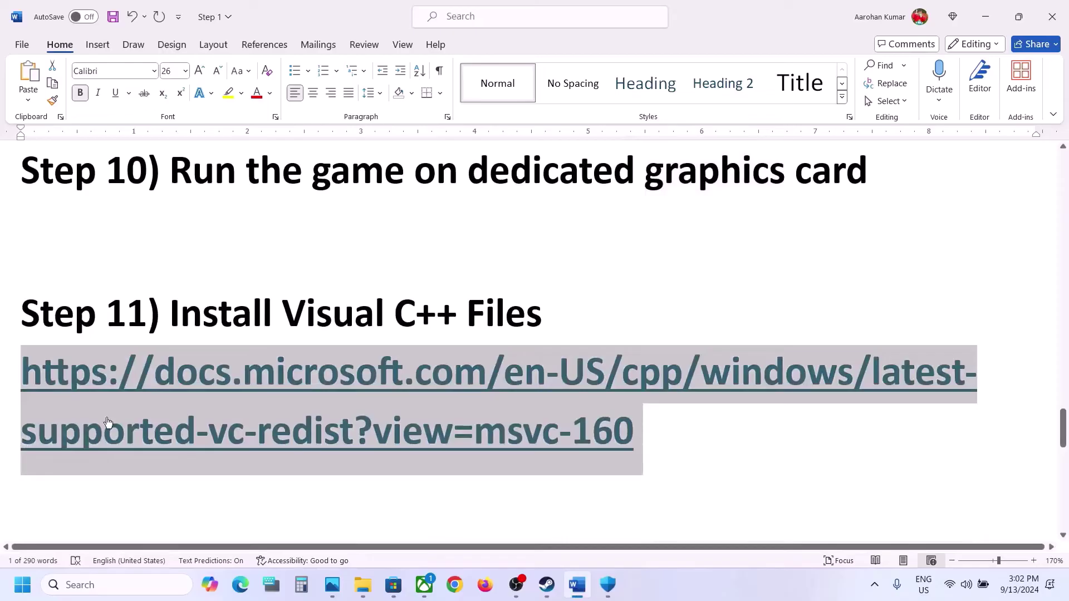
{"action": "left_click", "coordinate": [456, 583]}
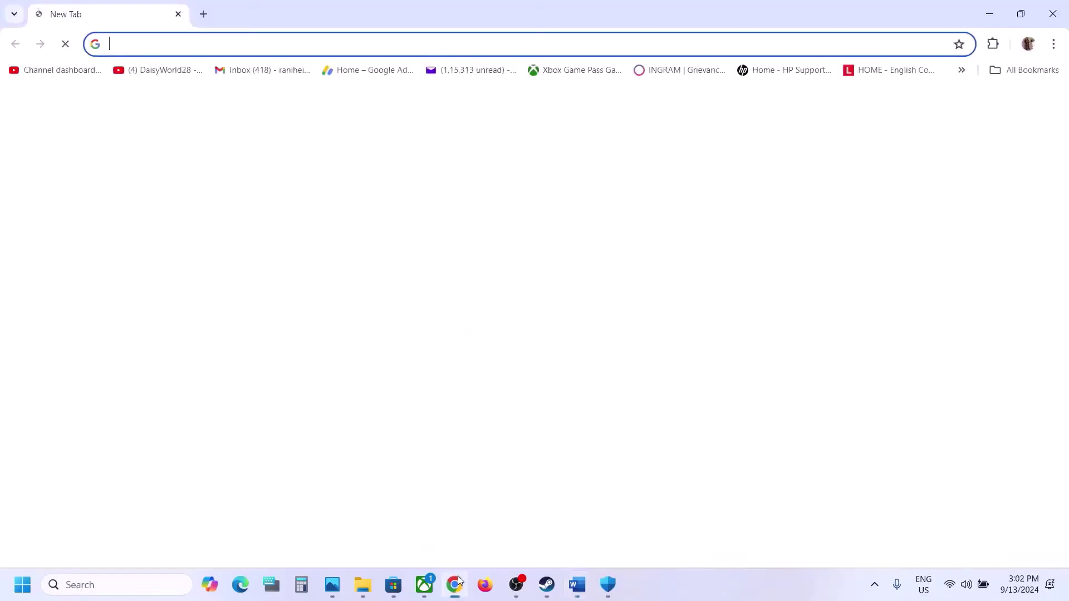
{"action": "key", "text": "ctrl+v"}
{"action": "key", "text": "Return"}
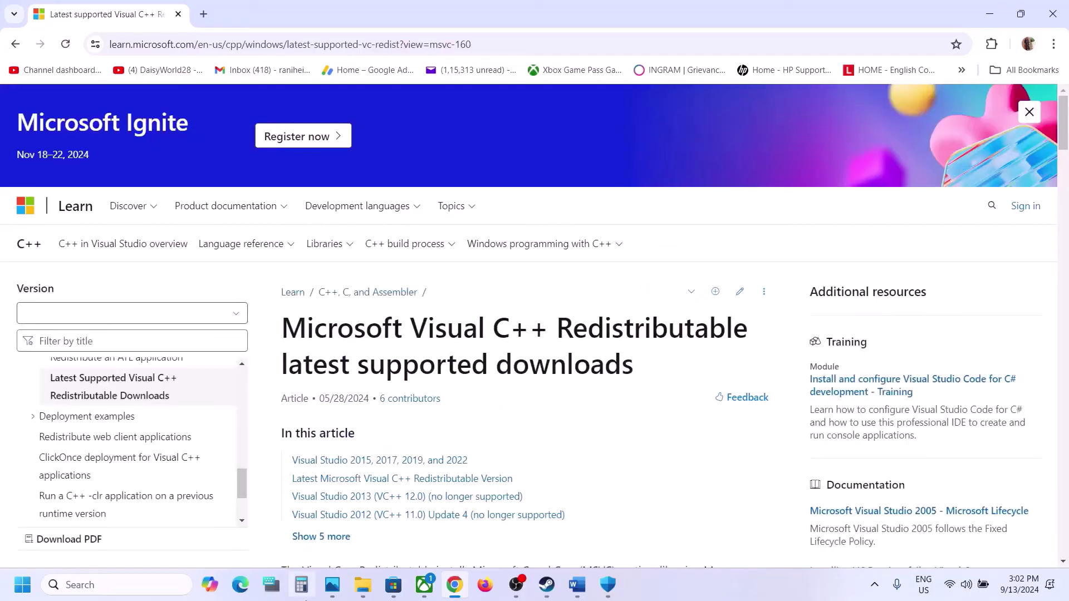
Download the latest X86 Visual C++ Redistributable and try to repair the installation with its setup
{"action": "scroll", "coordinate": [530, 468], "scroll_direction": "down", "scroll_amount": 20}
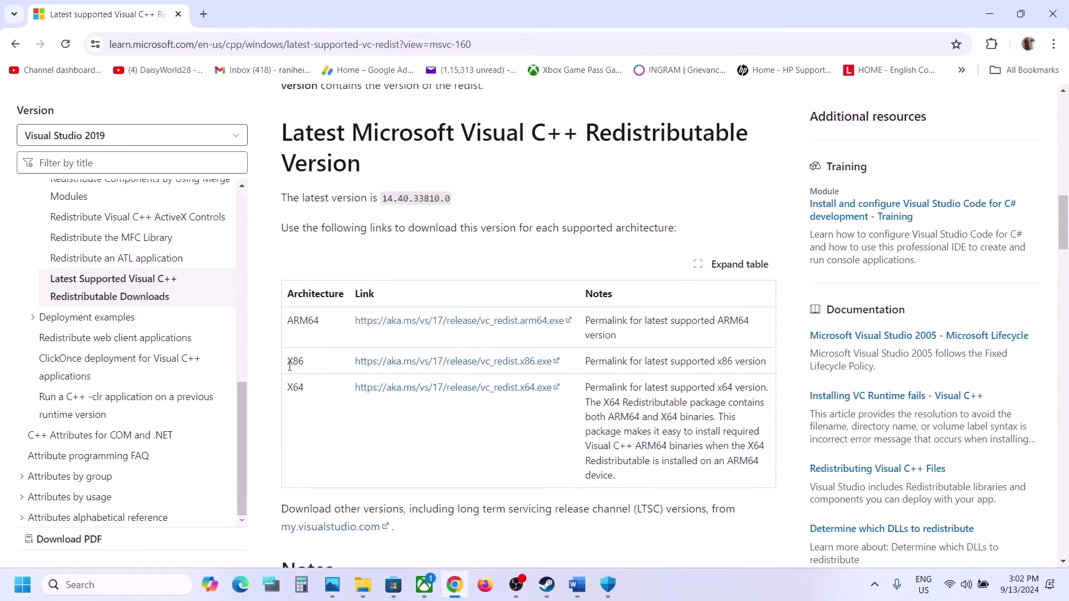
{"action": "double_click", "coordinate": [292, 361]}
{"action": "left_click", "coordinate": [298, 387]}
{"action": "left_click", "coordinate": [453, 362]}
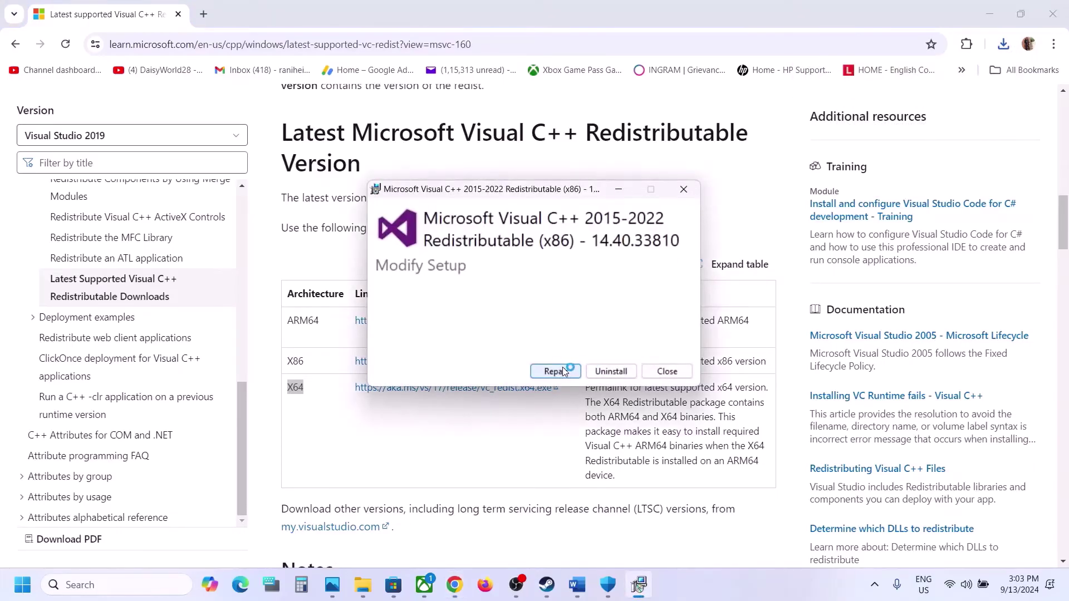
{"action": "left_click", "coordinate": [563, 371]}
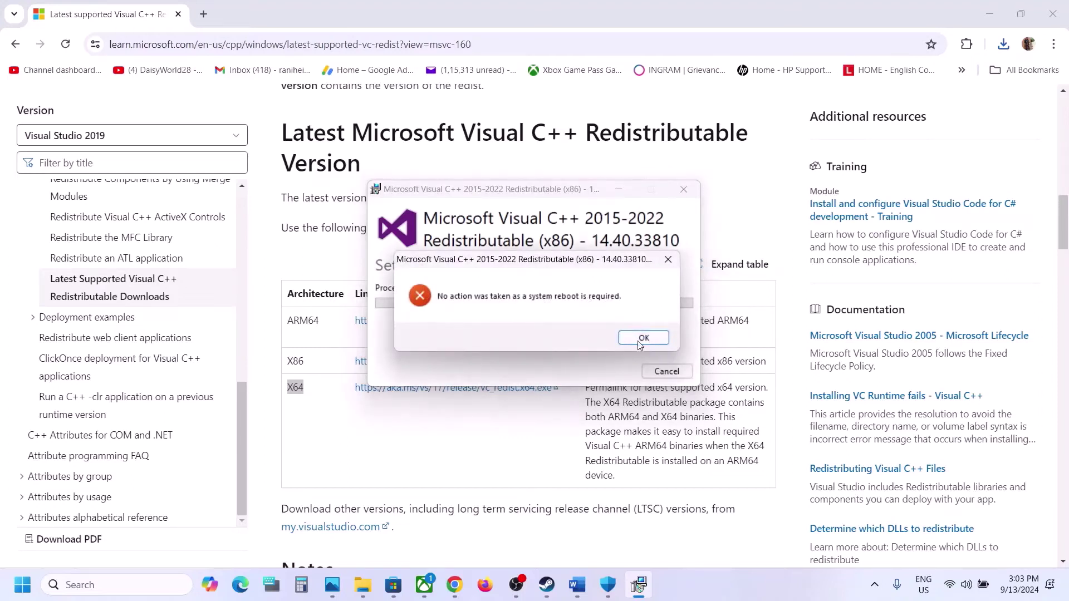
{"action": "left_click", "coordinate": [644, 338]}
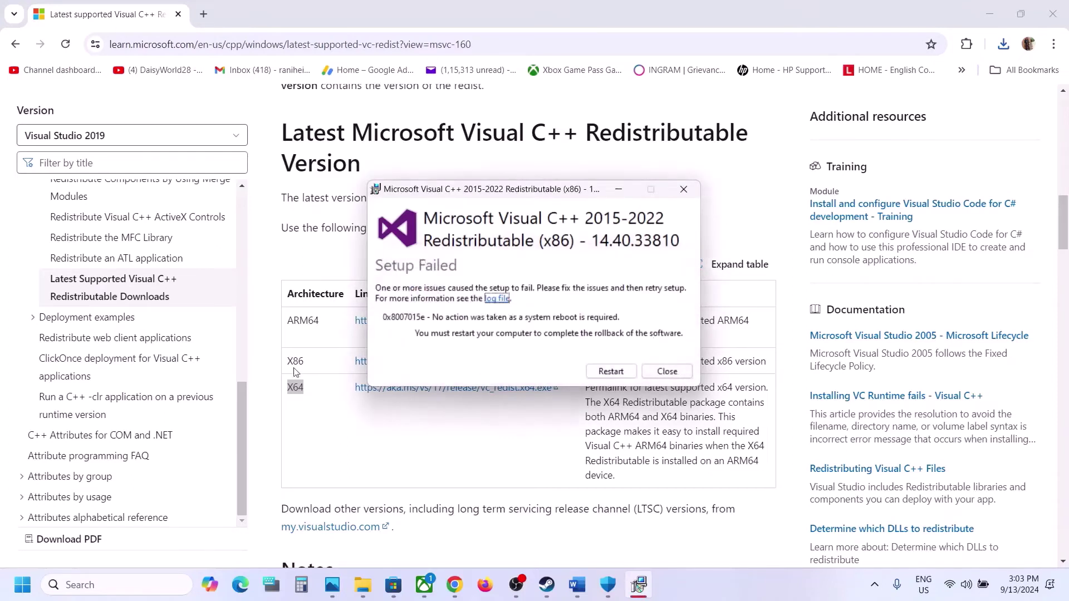
Download the latest X64 Visual C++ Redistributable and try to repair the installation with its setup
{"action": "left_click", "coordinate": [297, 400]}
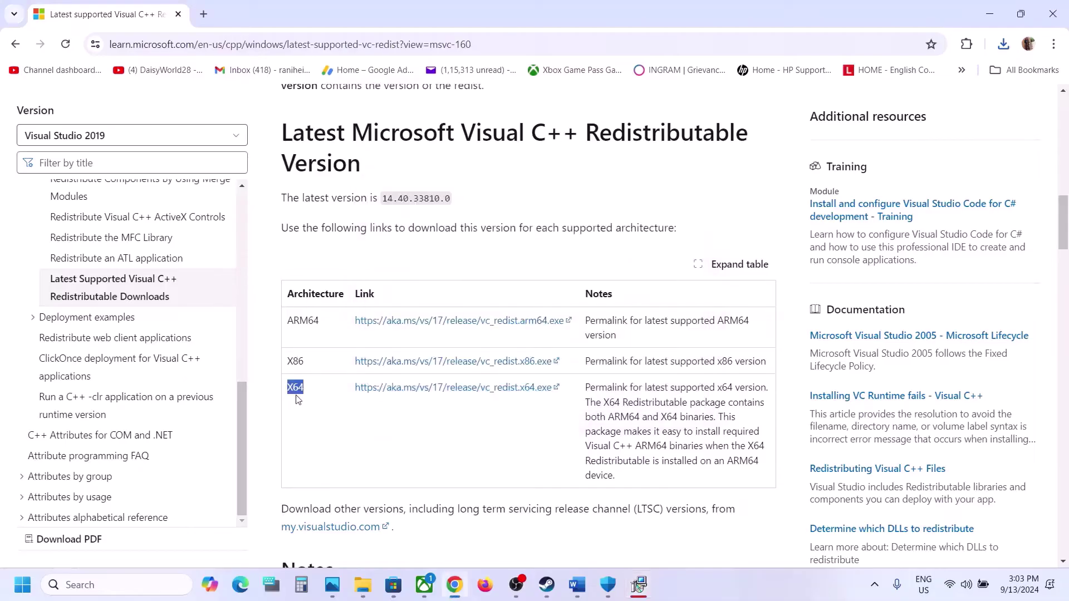
{"action": "left_click", "coordinate": [398, 390]}
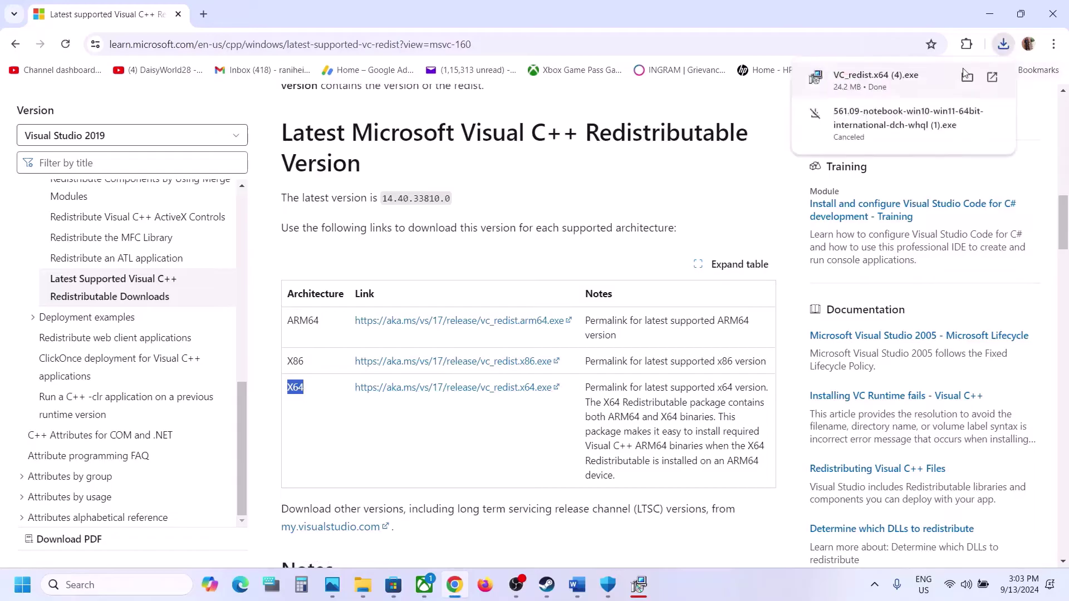
{"action": "left_click", "coordinate": [919, 76]}
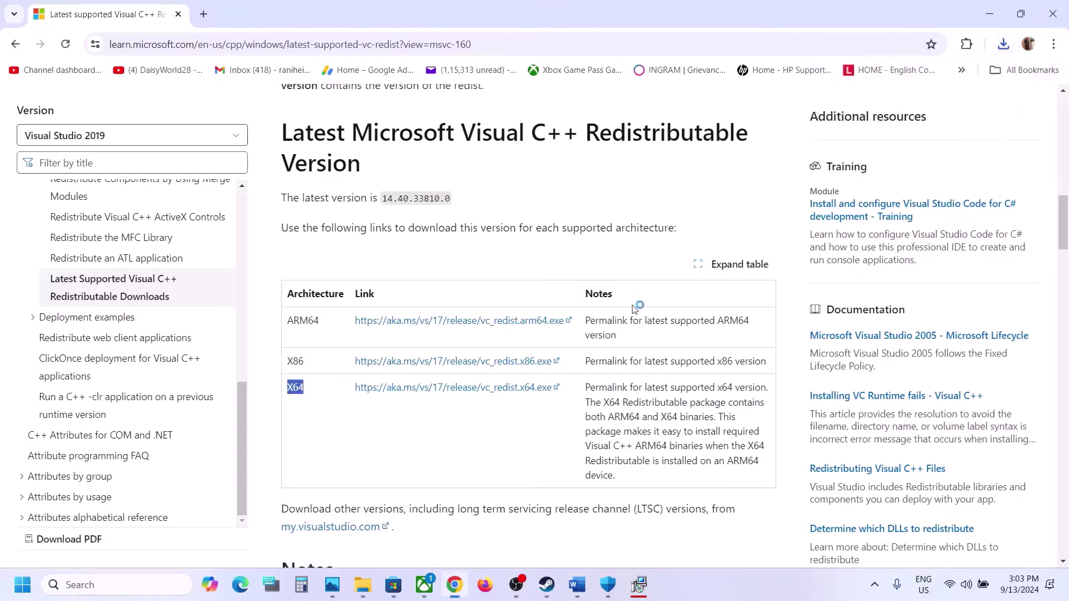
{"action": "left_click", "coordinate": [572, 373]}
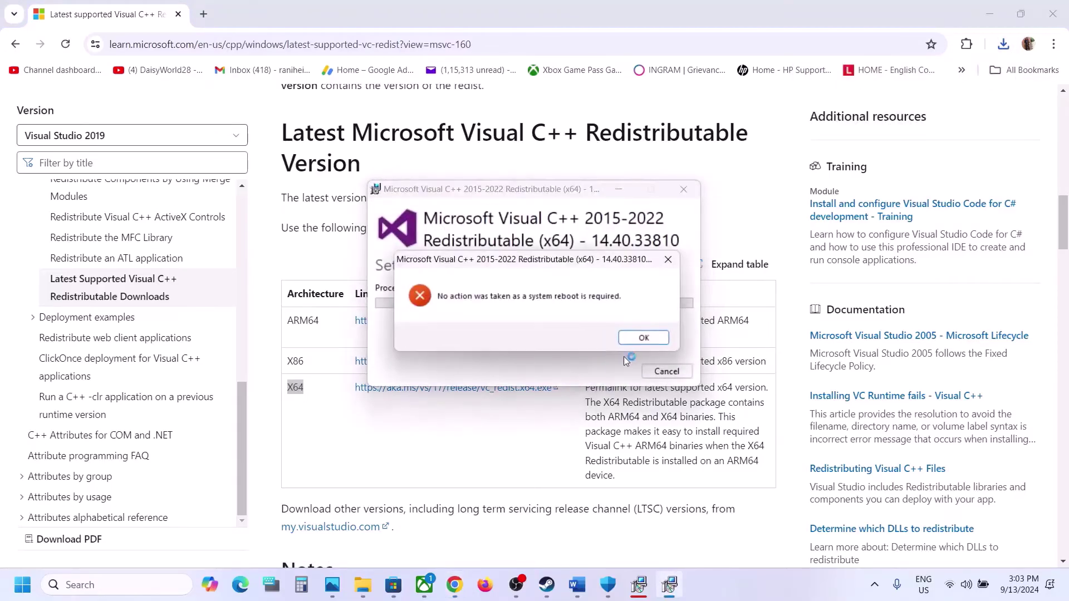
{"action": "left_click", "coordinate": [639, 337]}
Place the x86 and x64 redistributable setup windows side by side to examine them, and return to the download page
{"action": "left_click", "coordinate": [639, 574]}
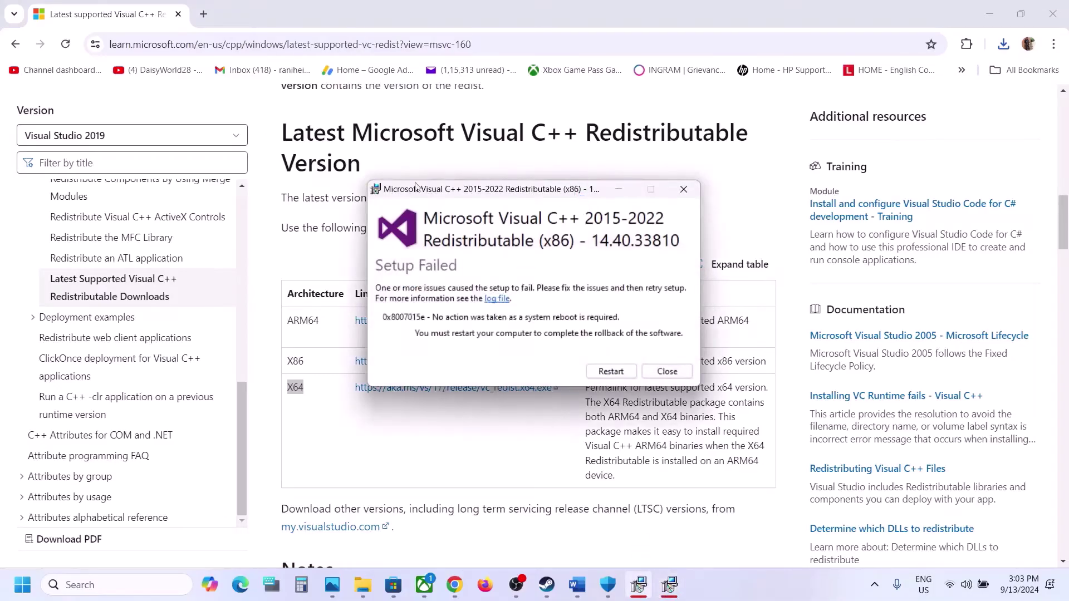
{"action": "left_click_drag", "start_coordinate": [477, 196], "coordinate": [277, 220]}
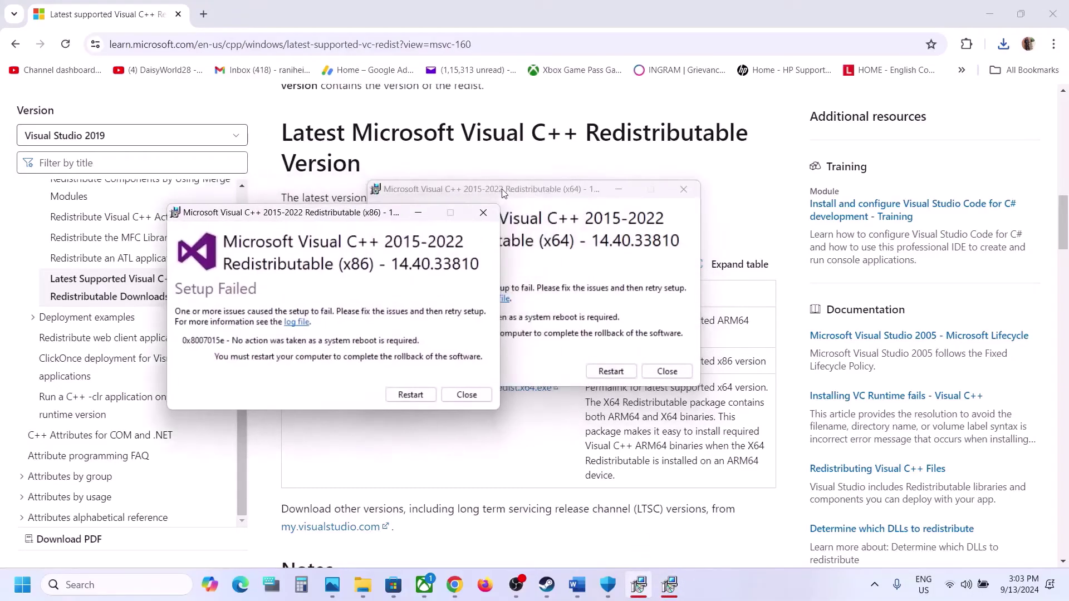
{"action": "left_click_drag", "start_coordinate": [503, 192], "coordinate": [629, 209]}
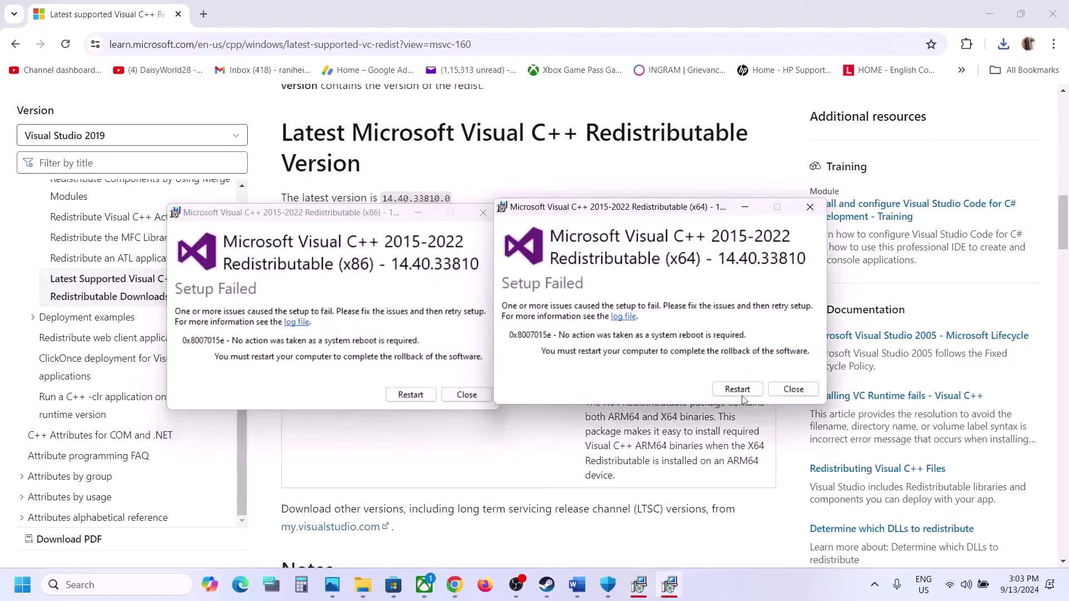
{"action": "left_click", "coordinate": [428, 467]}
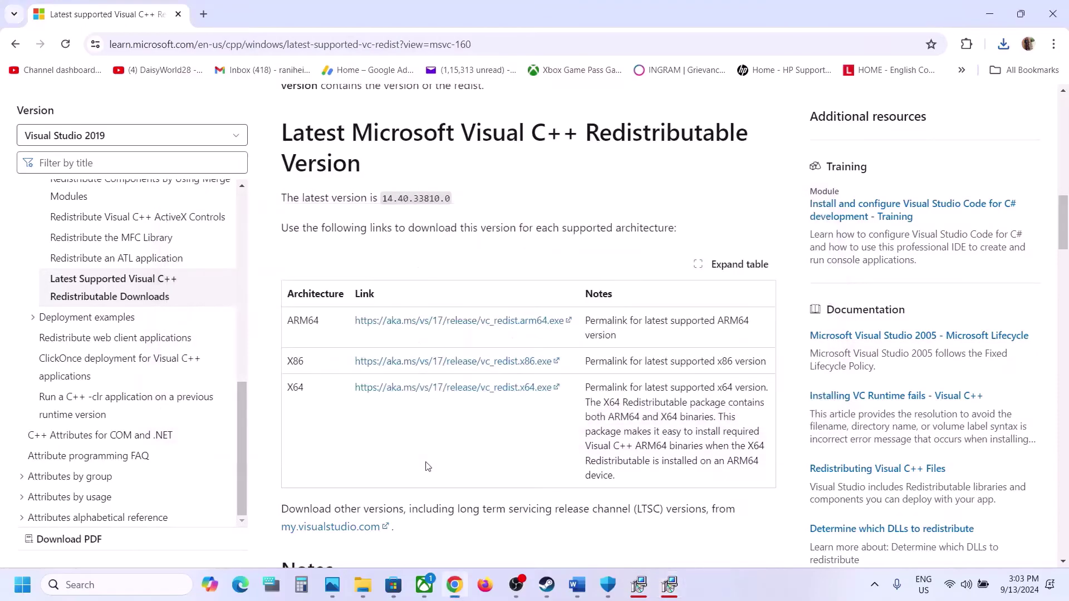
Bring up the Windows power options, and switch to eFootball's library page in Steam
{"action": "left_click", "coordinate": [18, 595]}
{"action": "left_click", "coordinate": [404, 535]}
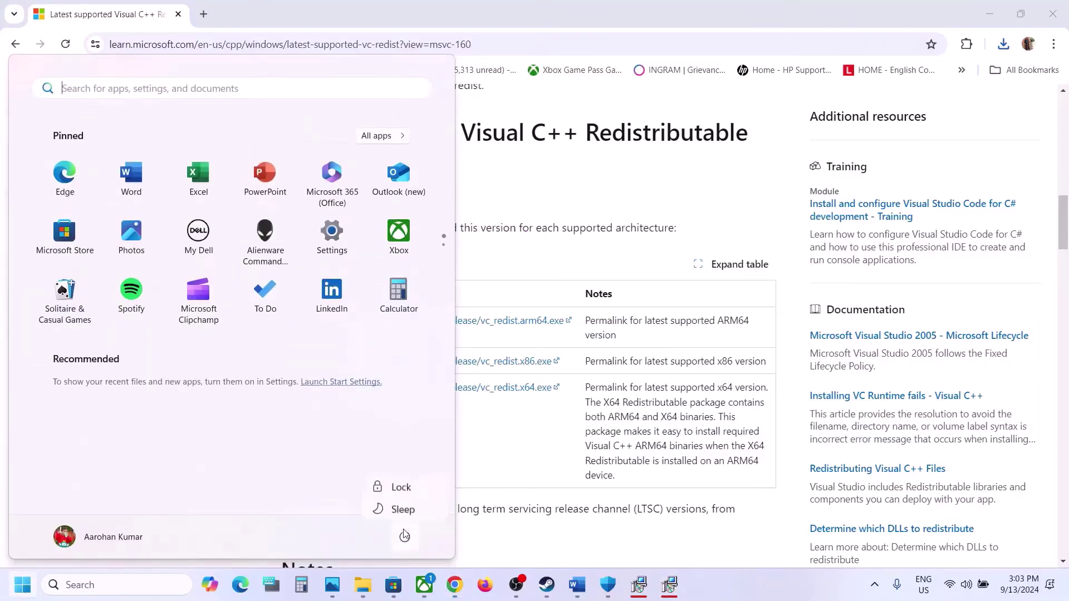
{"action": "left_click", "coordinate": [547, 584]}
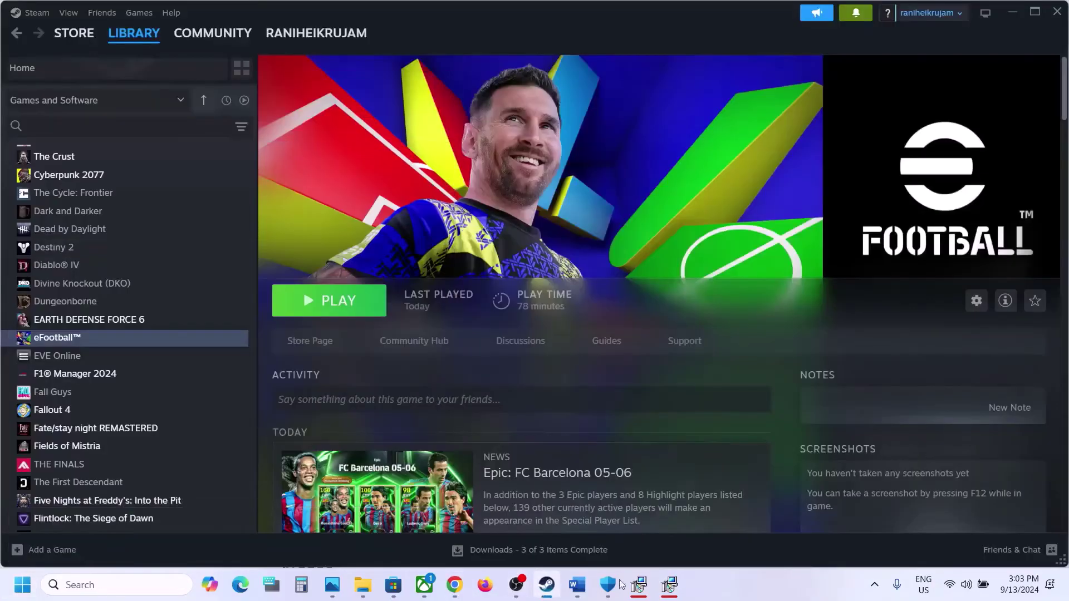